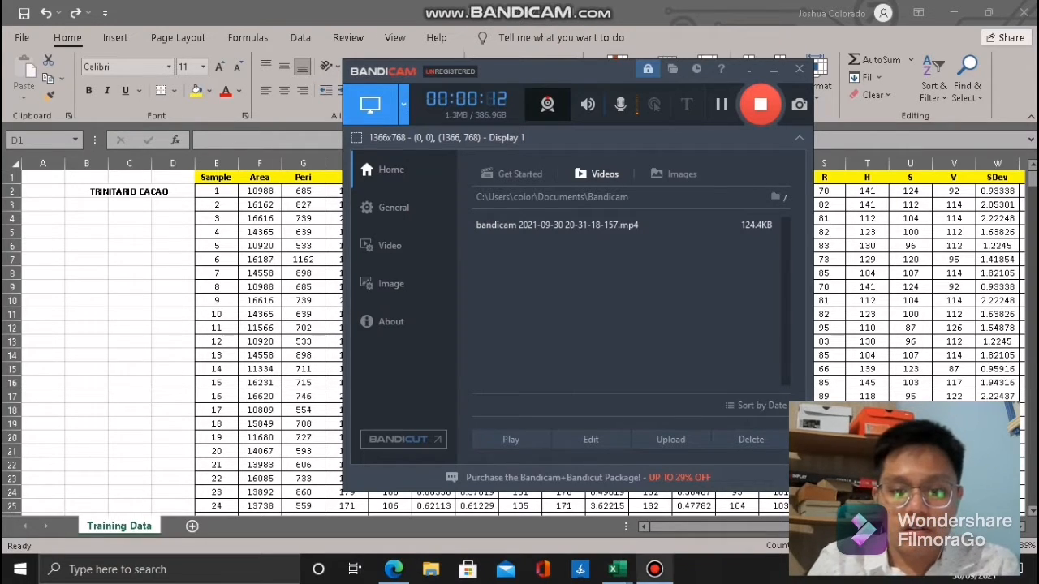
# - Bring the Training Data sheet forward and examine the extent of the Trinitario and Forastero cacao sample blocks
pyautogui.moveTo(617, 569)
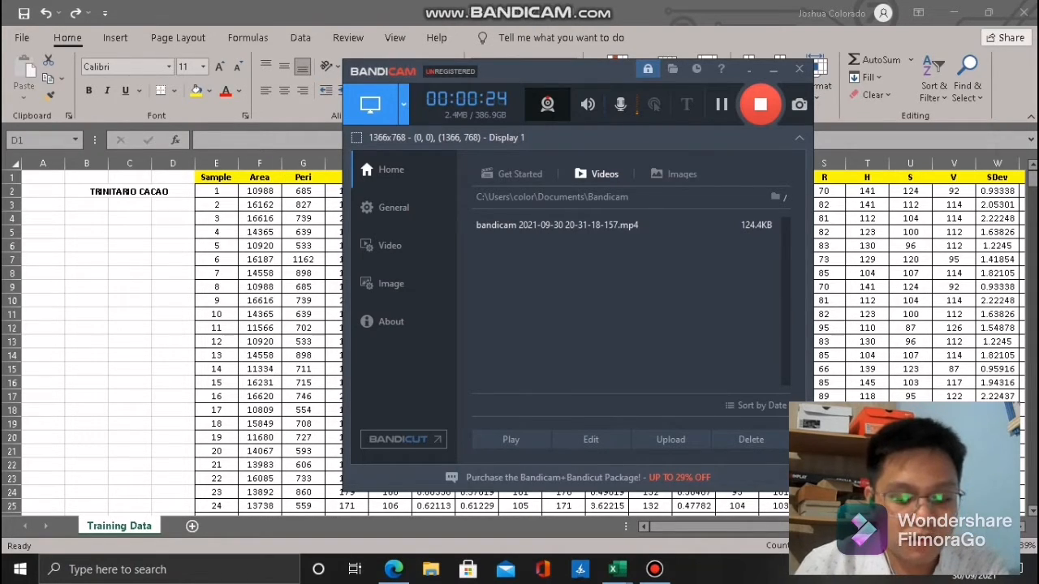
pyautogui.hotkey('alt', 'Tab')
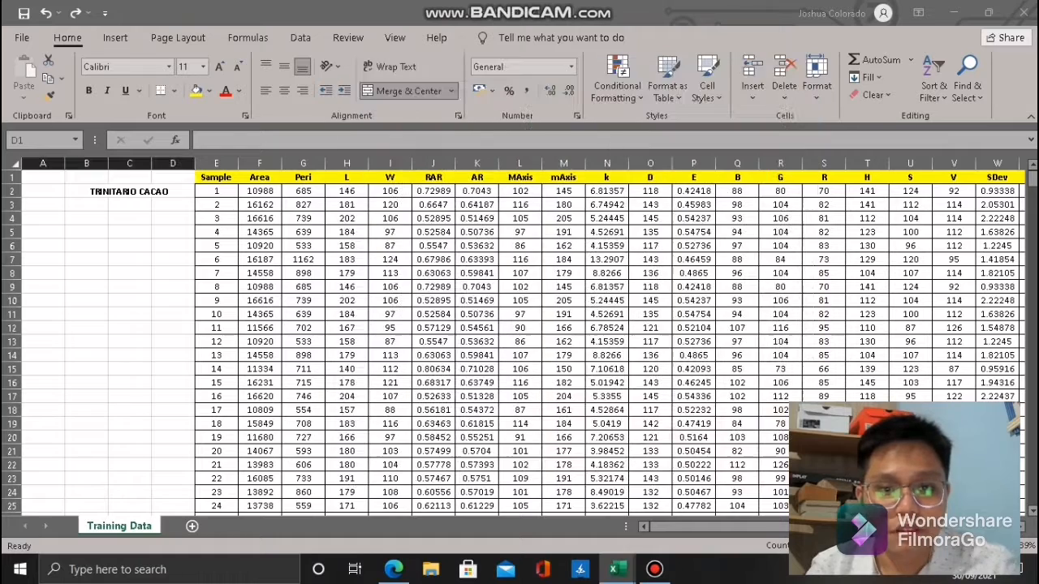
pyautogui.click(130, 191)
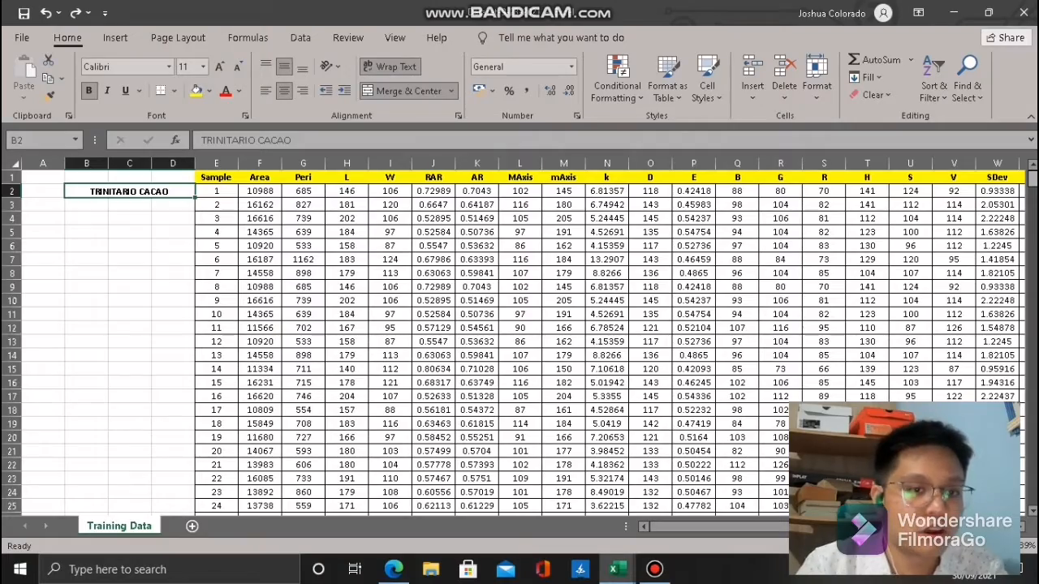
pyautogui.moveTo(1032, 179); pyautogui.dragTo(1033, 337)
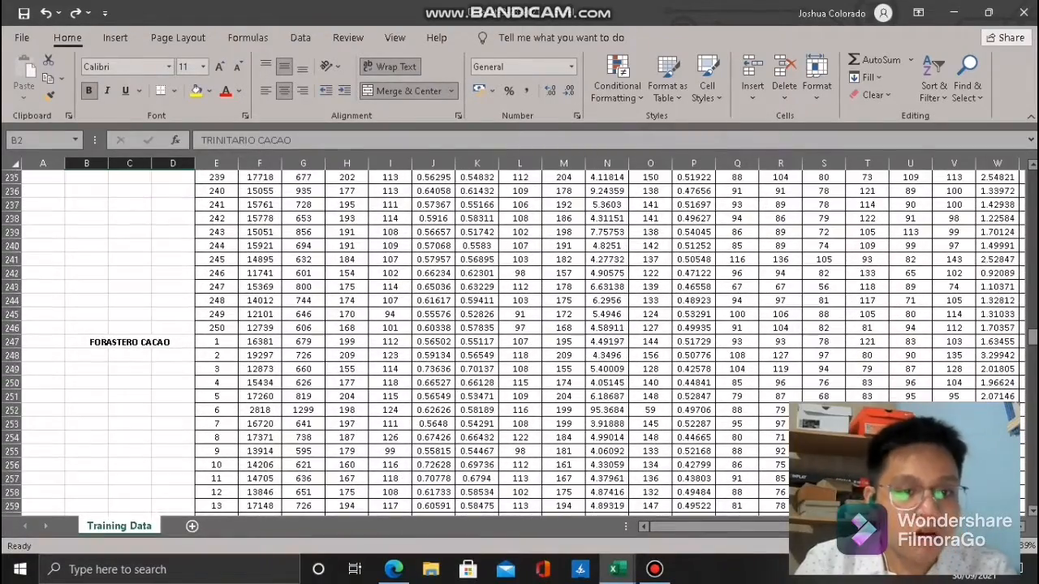
pyautogui.click(216, 327)
pyautogui.scroll(-20, 519, 341)
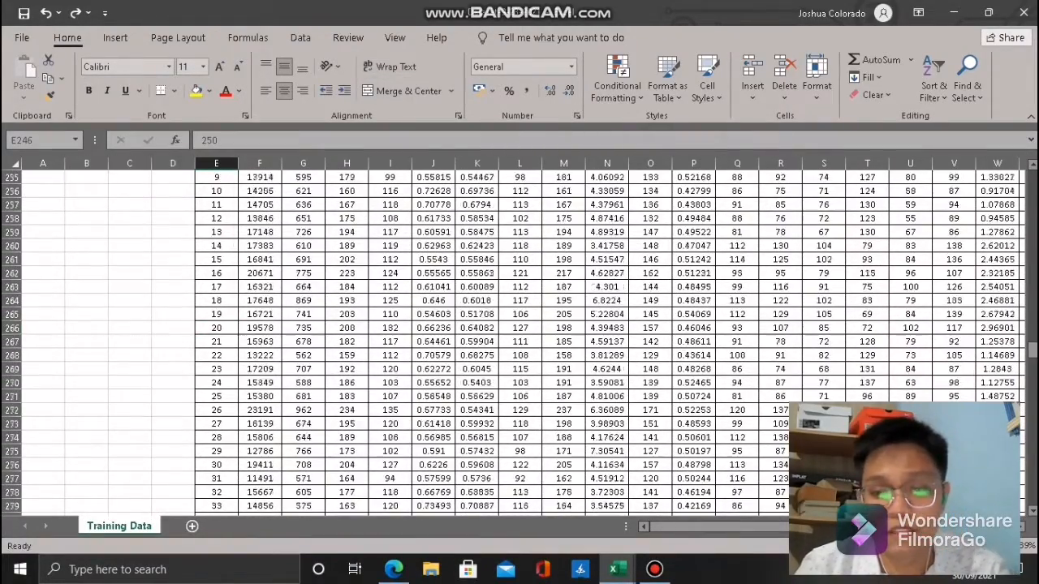
pyautogui.scroll(-15, 520, 341)
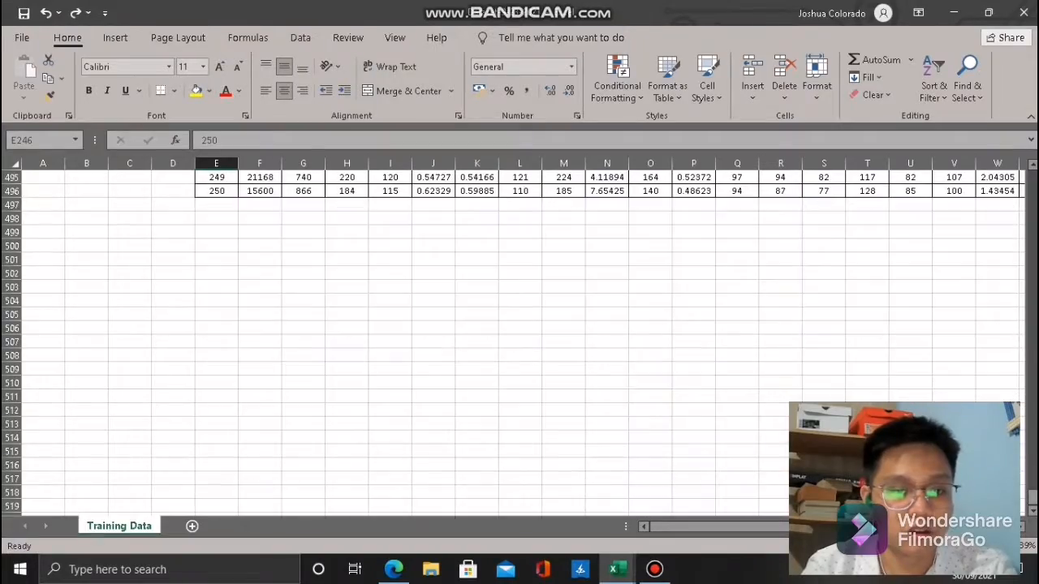
pyautogui.scroll(20, 520, 340)
pyautogui.scroll(20, 520, 341)
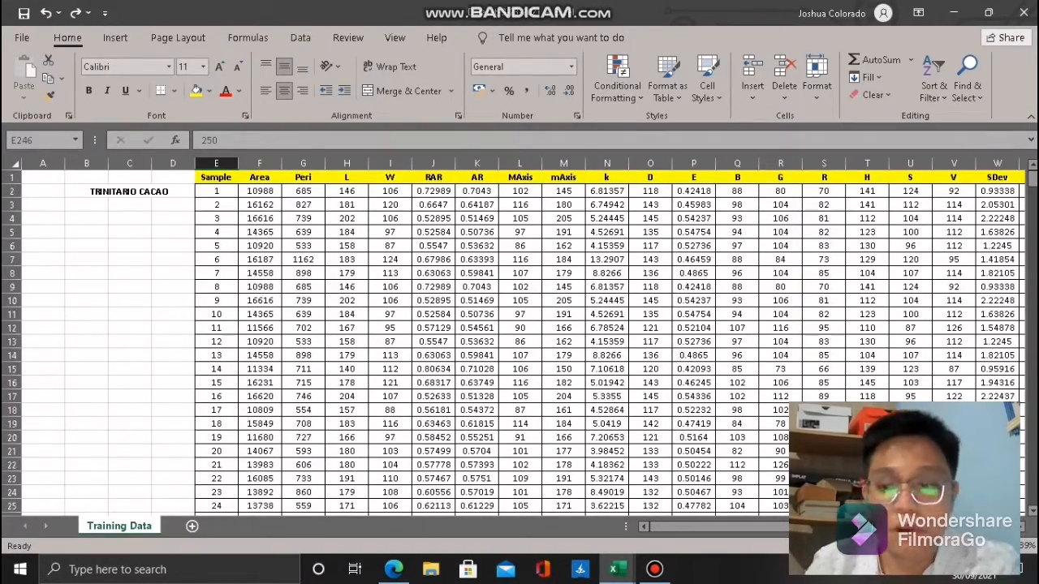
# - Examine the header row of the training data, from the Sample column through the Homo feature column
pyautogui.moveTo(698, 527)
pyautogui.mouseDown()
pyautogui.moveTo(765, 527)
pyautogui.moveTo(698, 527)
pyautogui.mouseUp()
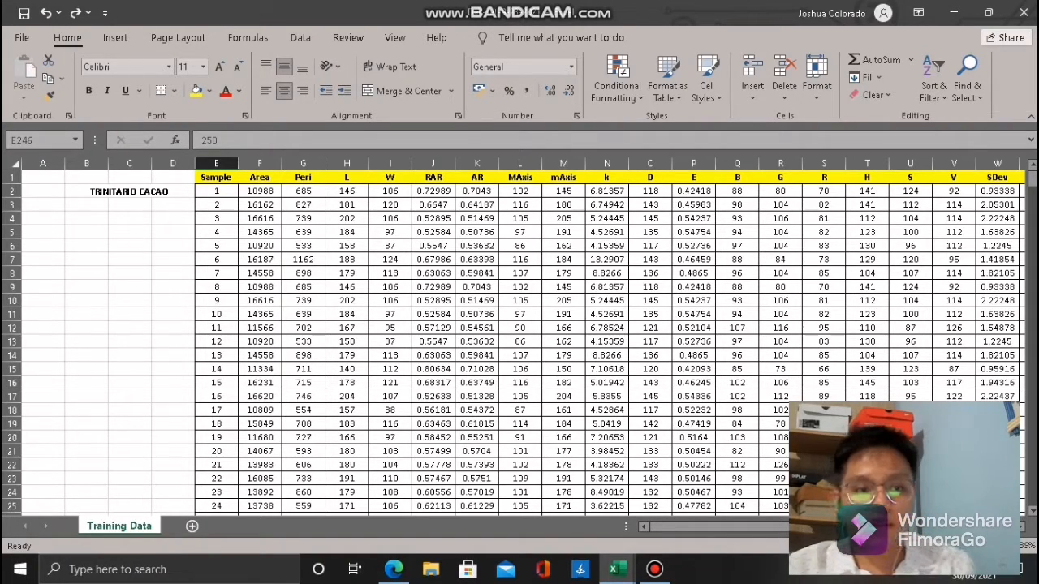
pyautogui.hotkey('ctrl', 'Up')
pyautogui.hotkey('shift', 'Down')
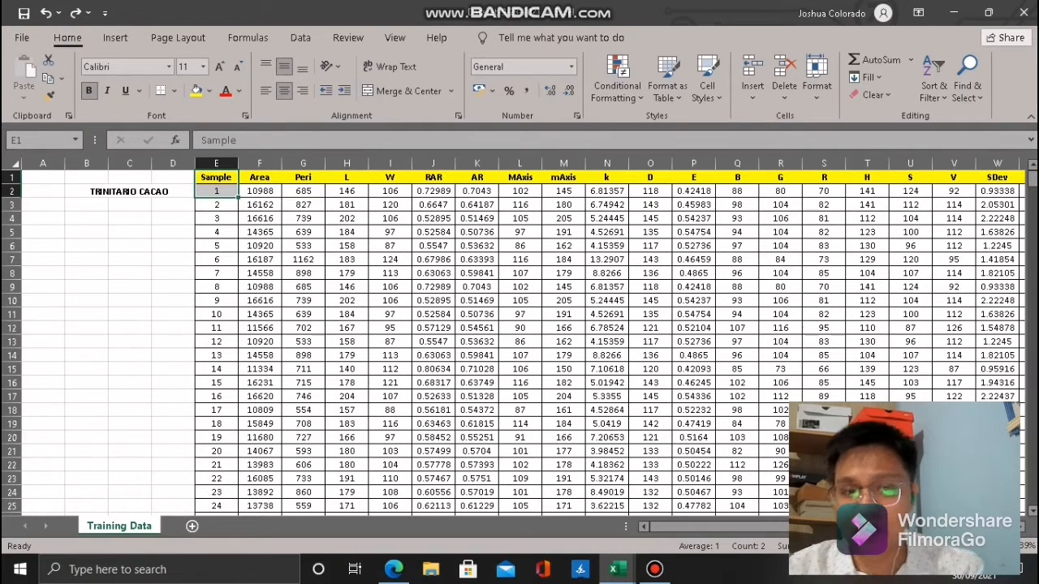
pyautogui.hscroll(3, 519, 341)
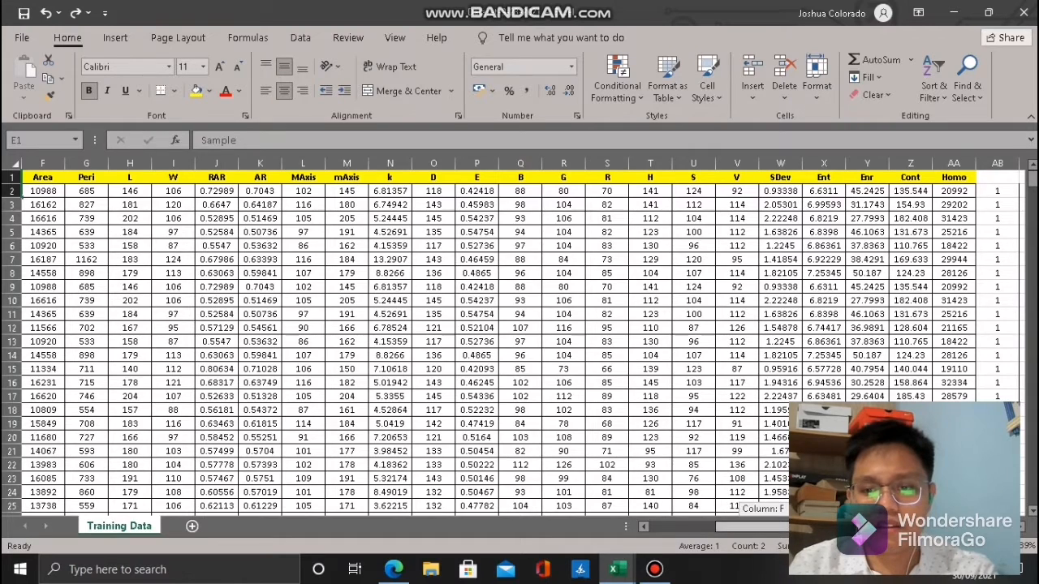
pyautogui.hscroll(-3, 520, 340)
# - Examine how the numeric class labels in column AB correspond to the Trinitario and Forastero cacao samples
pyautogui.click(129, 192)
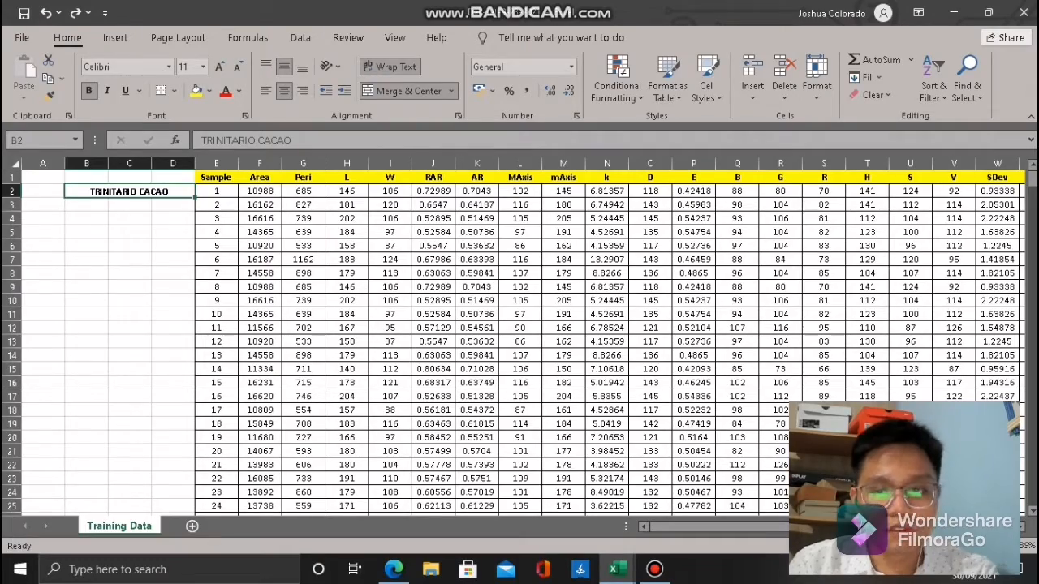
pyautogui.hscroll(3, 520, 341)
pyautogui.scroll(-20, 520, 341)
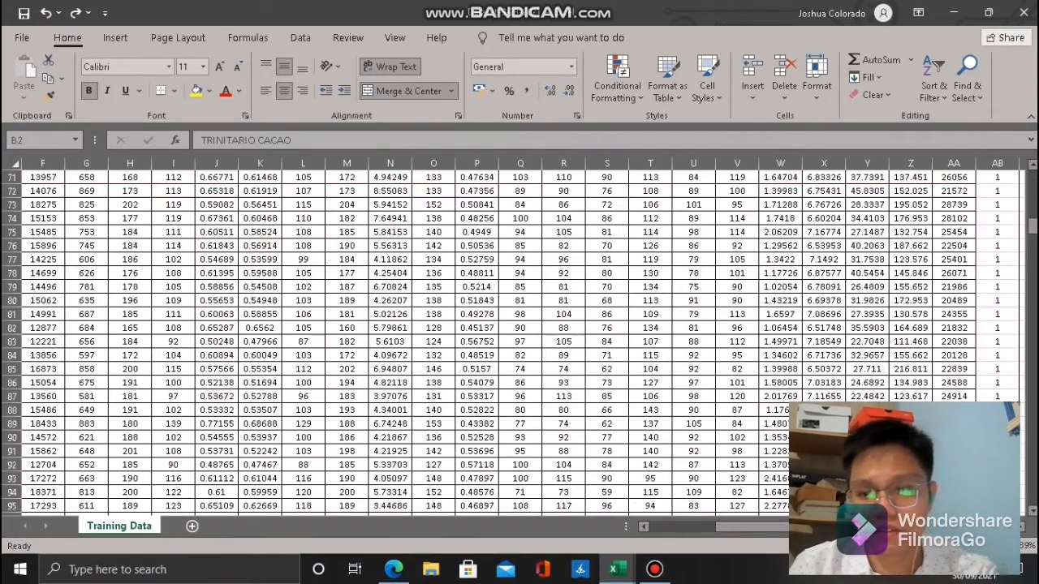
pyautogui.click(997, 232)
pyautogui.scroll(-20, 998, 232)
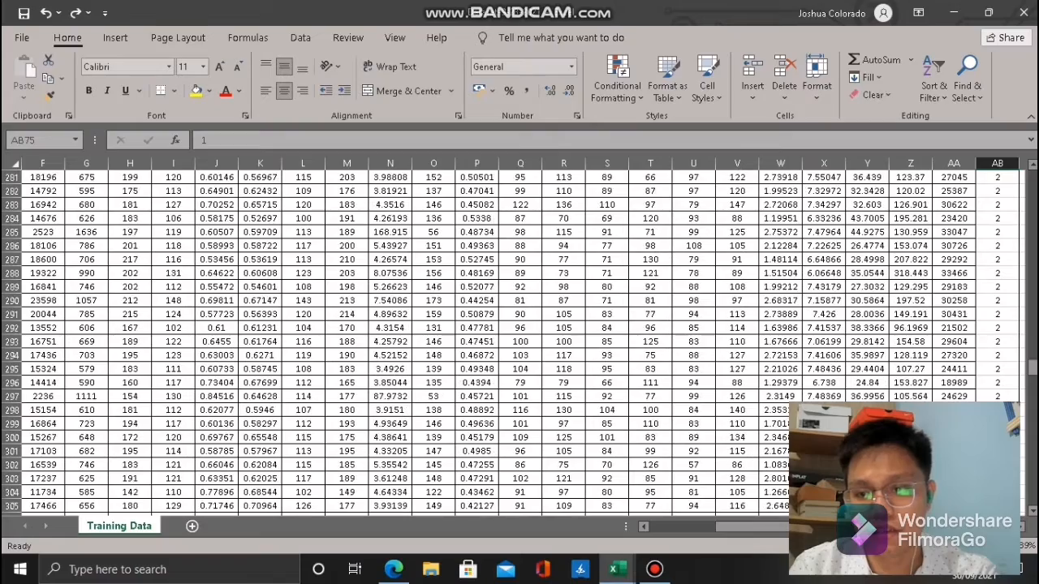
pyautogui.click(998, 287)
pyautogui.scroll(20, 998, 287)
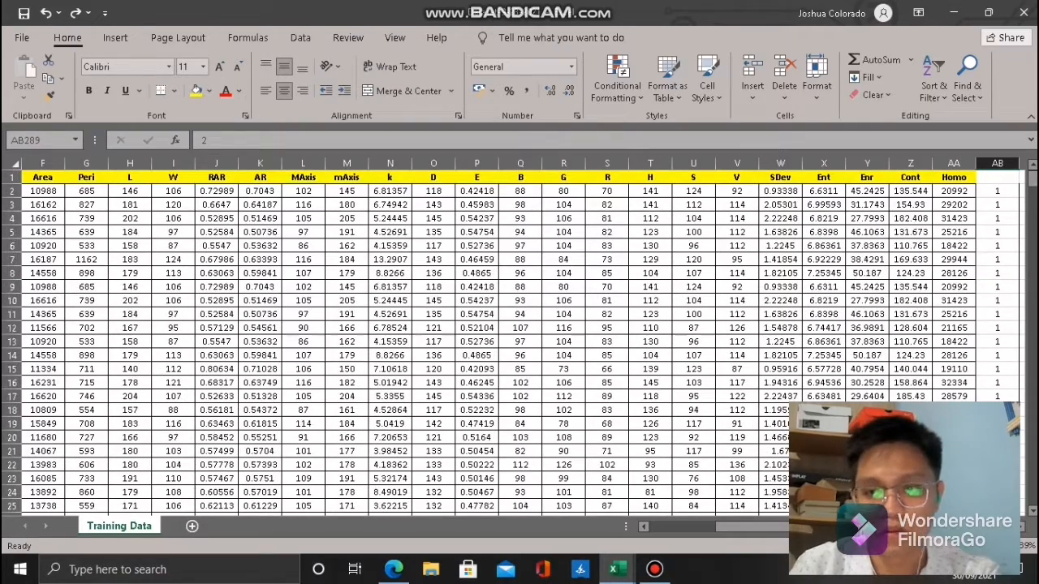
pyautogui.hscroll(-3, 519, 340)
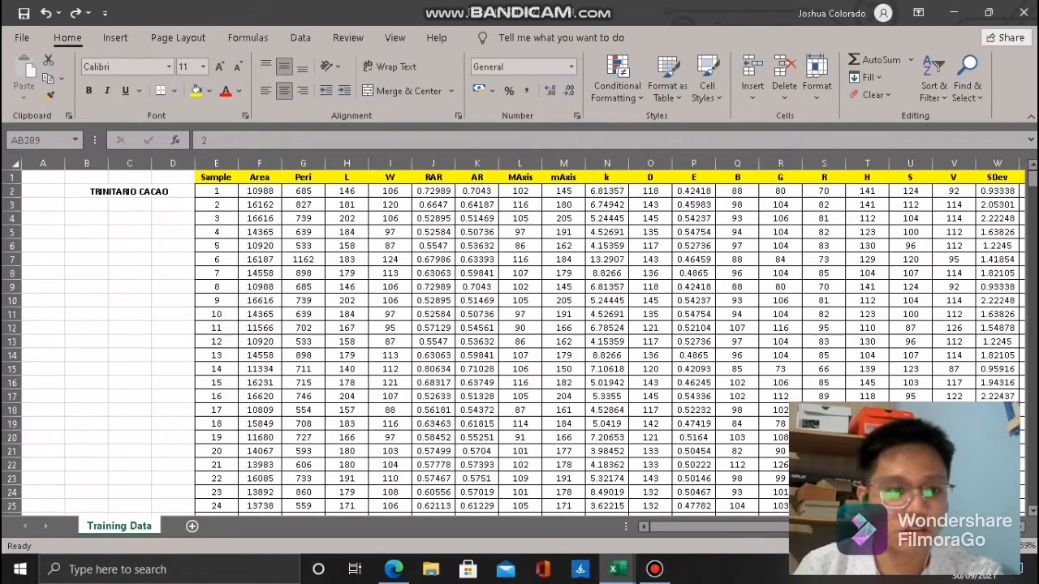
pyautogui.click(129, 192)
pyautogui.scroll(-20, 519, 341)
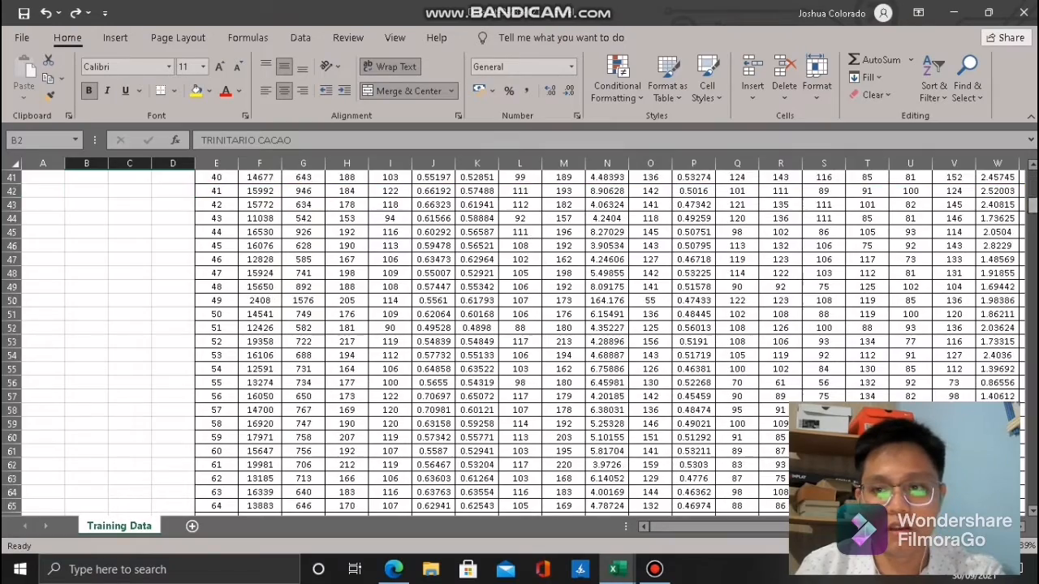
pyautogui.hscroll(2, 520, 341)
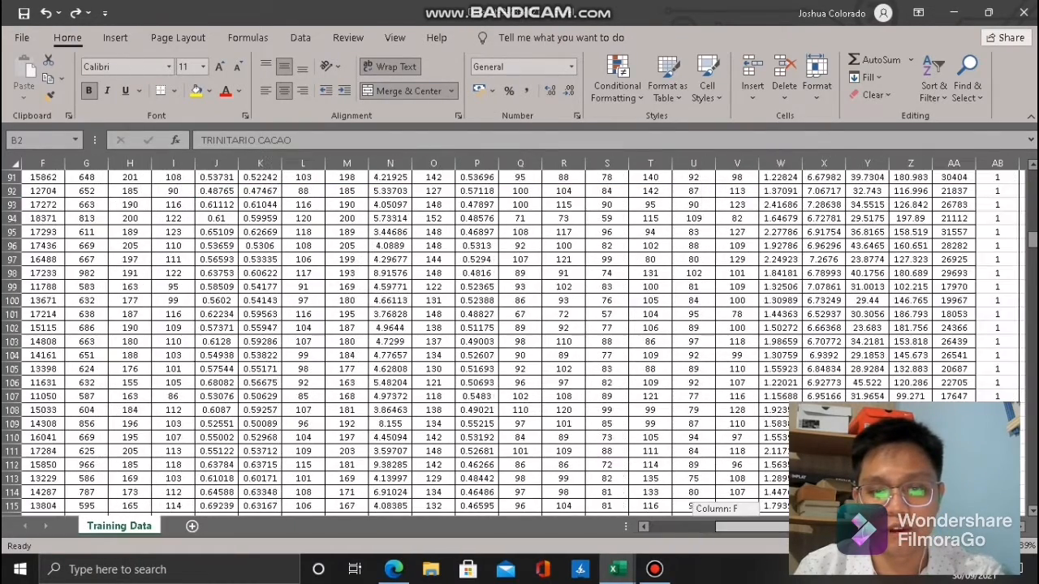
pyautogui.scroll(17, 520, 340)
pyautogui.scroll(13, 519, 341)
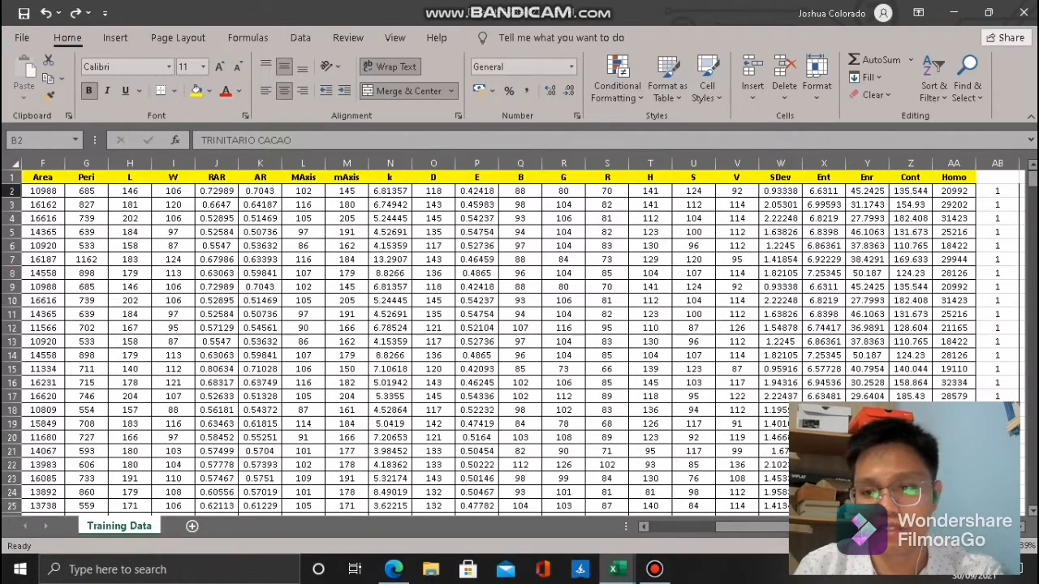
pyautogui.moveTo(997, 177); pyautogui.dragTo(997, 369)
# - Delete the cacao variety name cells in columns A to D down to row 496, shifting the remaining cells left
pyautogui.moveTo(812, 526); pyautogui.dragTo(745, 527)
pyautogui.moveTo(43, 177); pyautogui.dragTo(178, 493)
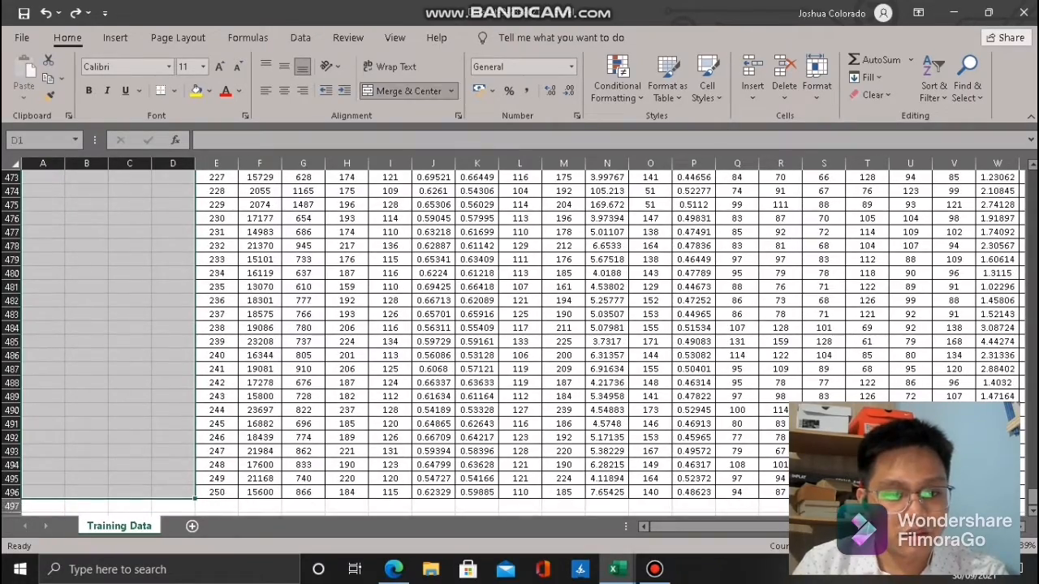
pyautogui.scroll(20, 520, 341)
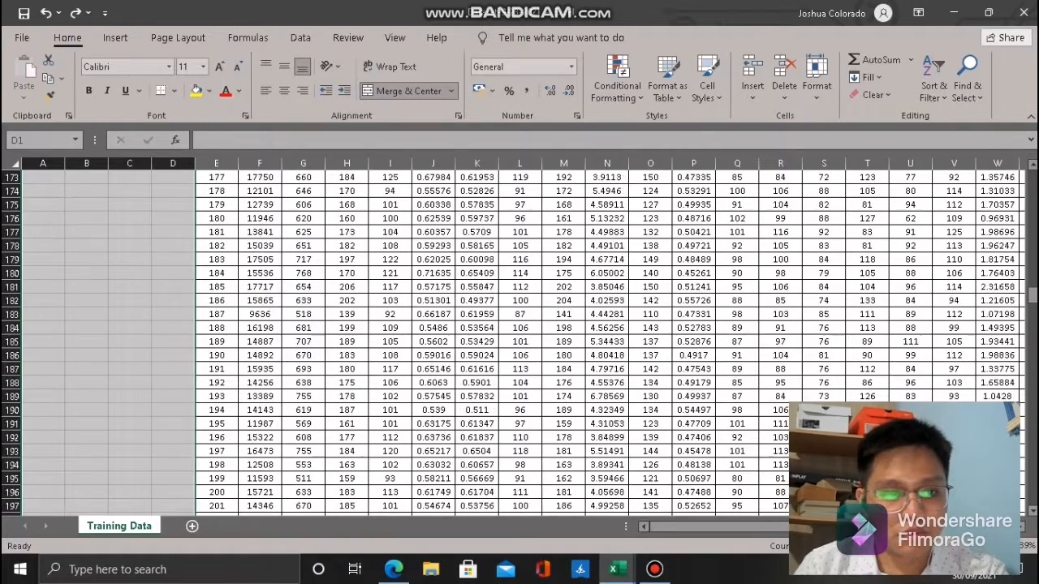
pyautogui.hotkey('ctrl', 'z')
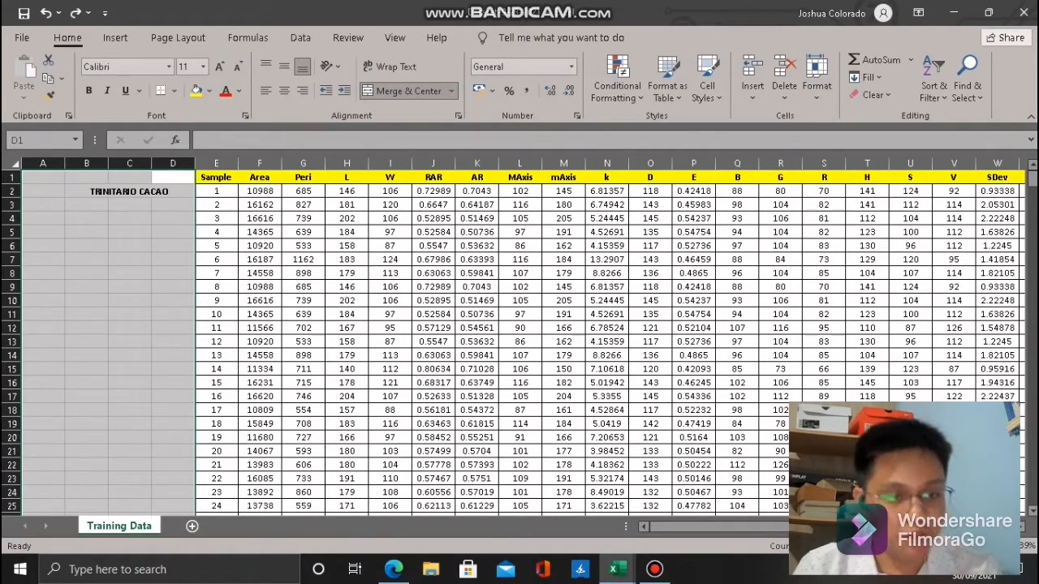
pyautogui.rightClick(136, 150)
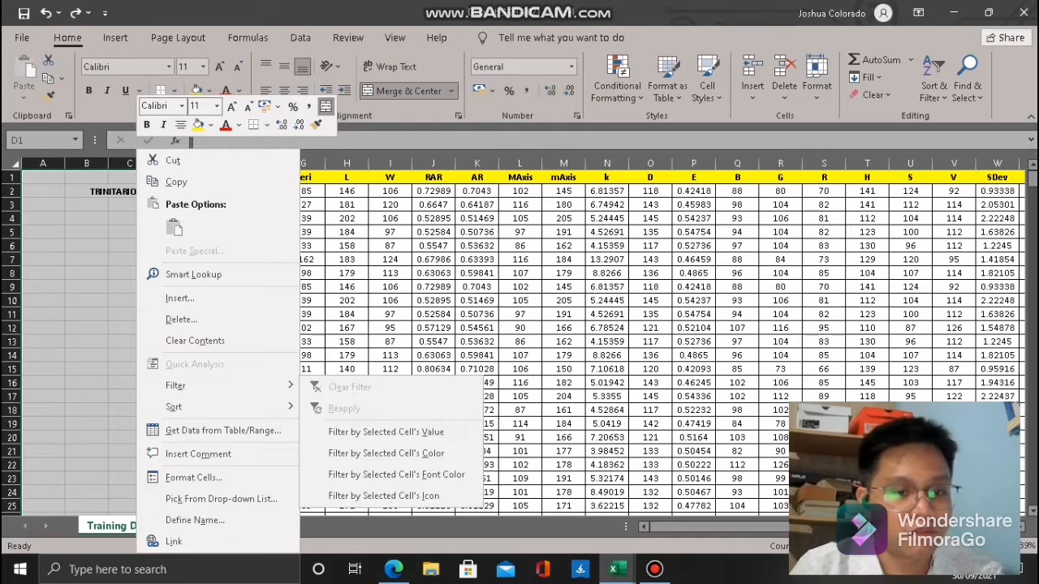
pyautogui.click(181, 319)
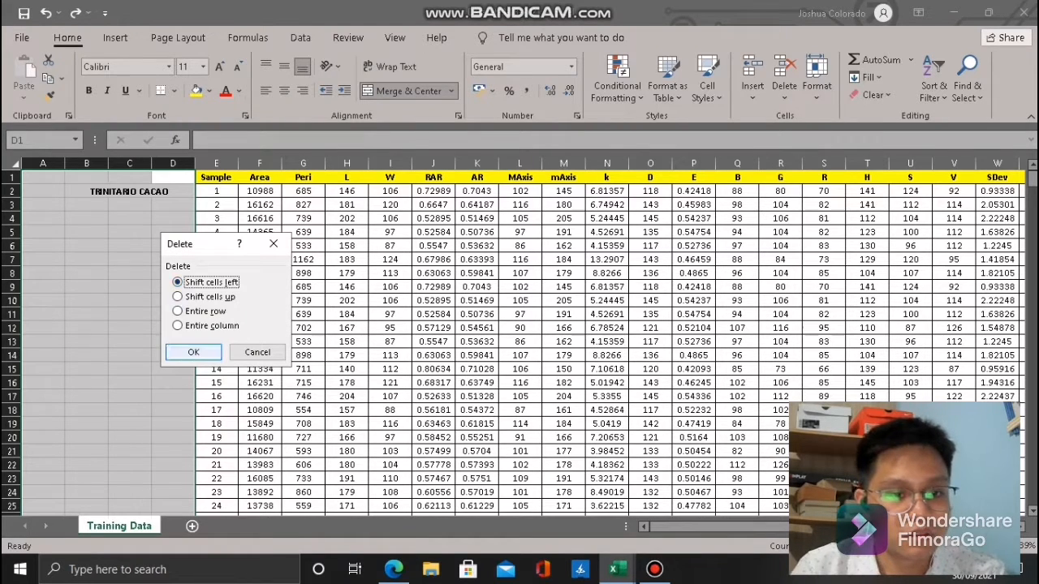
pyautogui.click(193, 352)
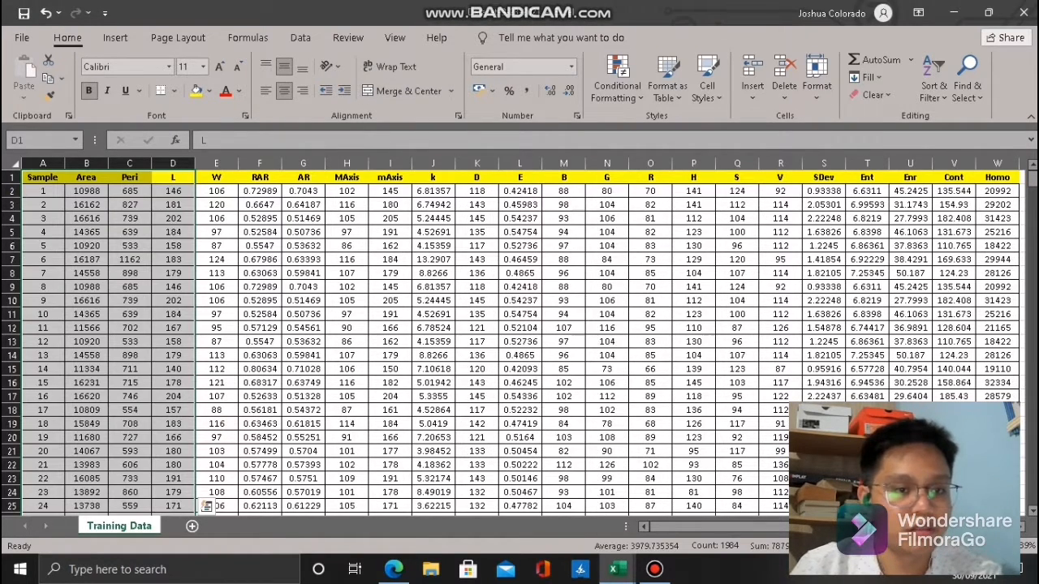
pyautogui.click(43, 191)
pyautogui.scroll(-3, 519, 341)
pyautogui.scroll(3, 520, 340)
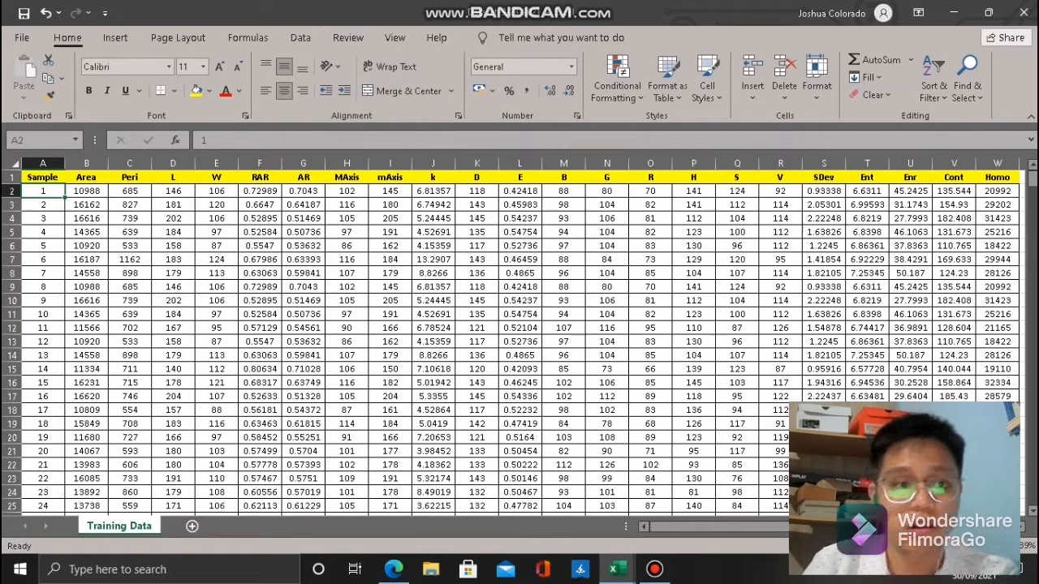
# - Delete the Sample number cells, including the header, from A1 to A496, shifting the remaining cells left
pyautogui.moveTo(43, 177); pyautogui.dragTo(49, 552)
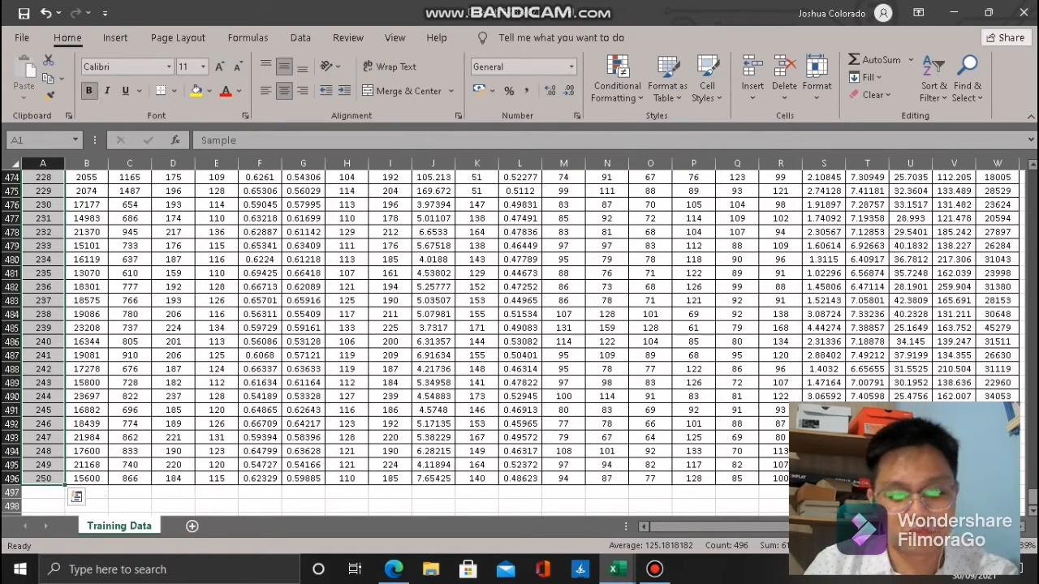
pyautogui.press('Delete')
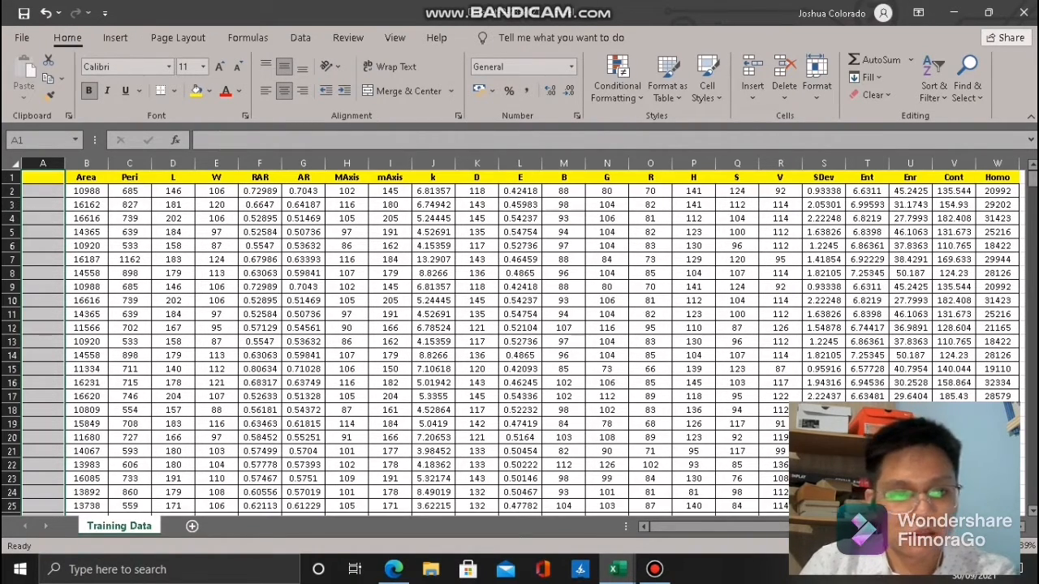
pyautogui.hotkey('ctrl', 'z')
pyautogui.rightClick(37, 203)
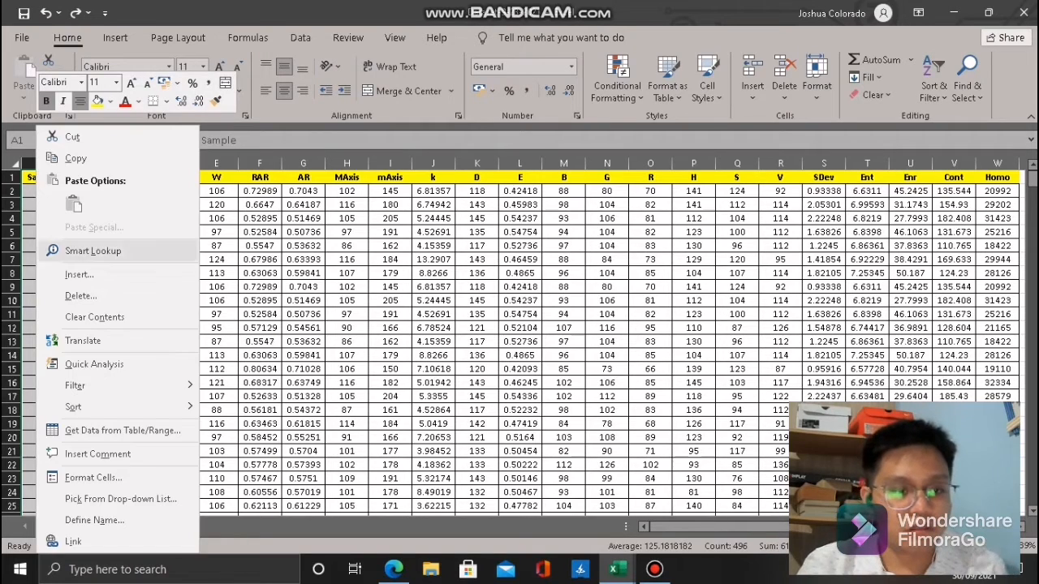
pyautogui.click(80, 295)
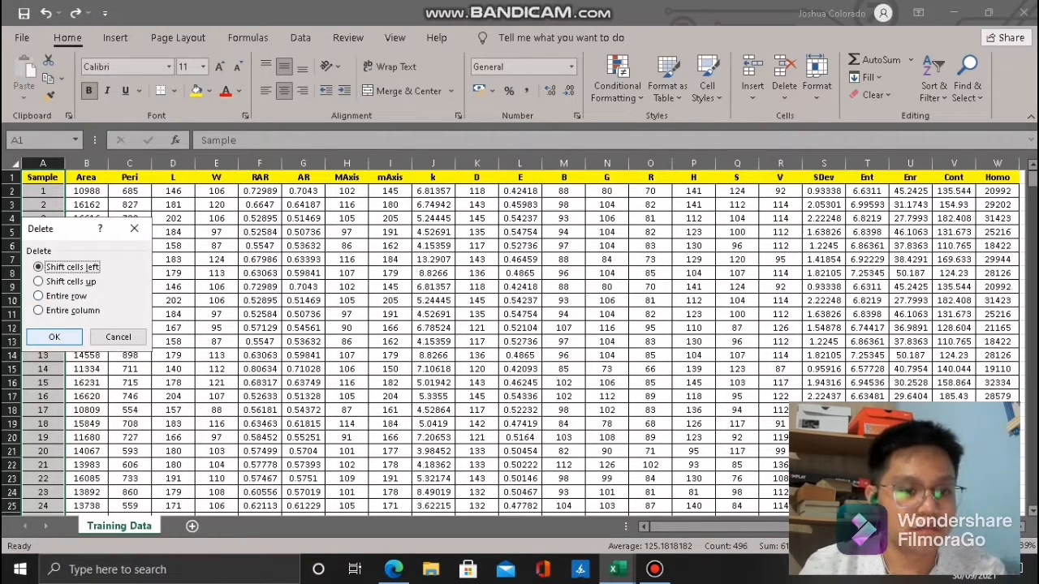
pyautogui.press('Return')
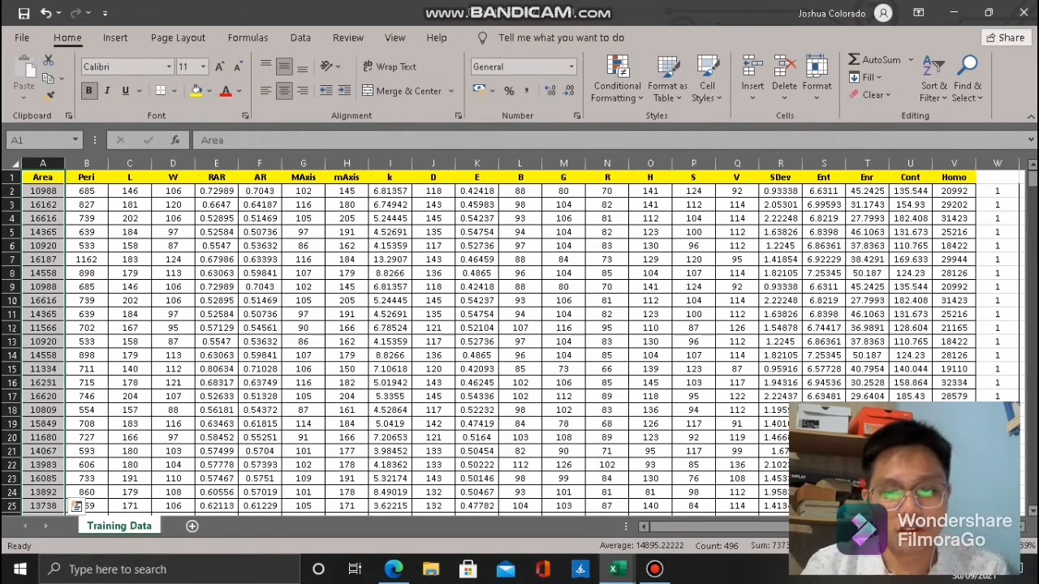
# - Switch to the dataset quiztrh workbook and select its Area column
pyautogui.moveTo(687, 527)
pyautogui.mouseDown()
pyautogui.moveTo(718, 527)
pyautogui.moveTo(687, 527)
pyautogui.mouseUp()
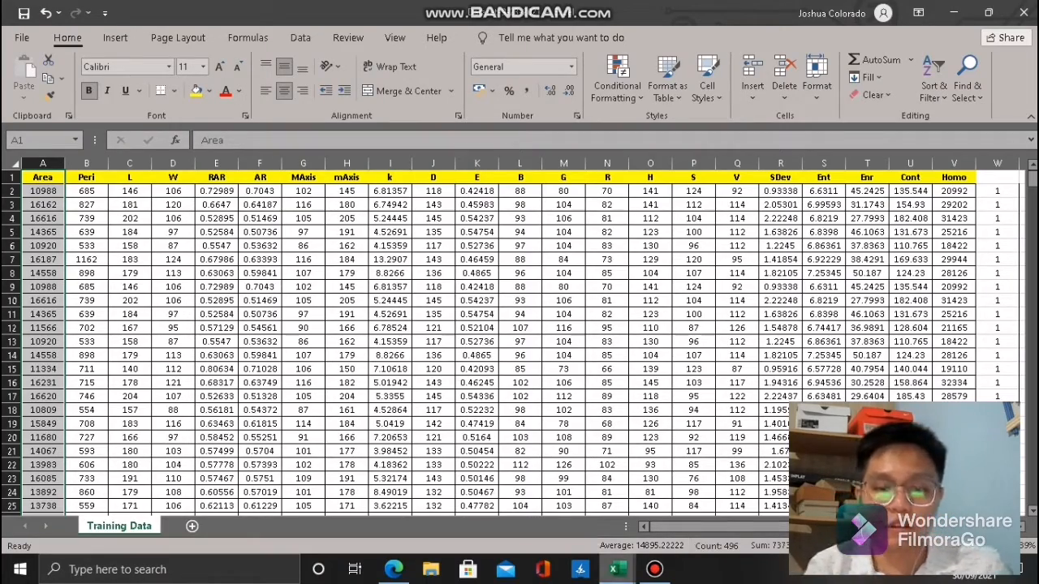
pyautogui.scroll(-10, 520, 341)
pyautogui.scroll(-20, 519, 341)
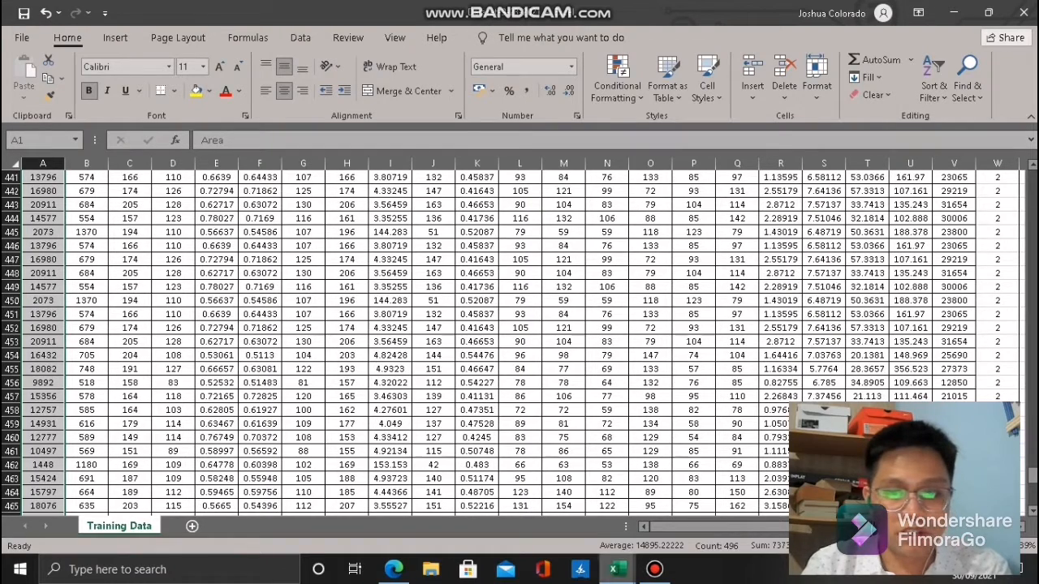
pyautogui.click(617, 570)
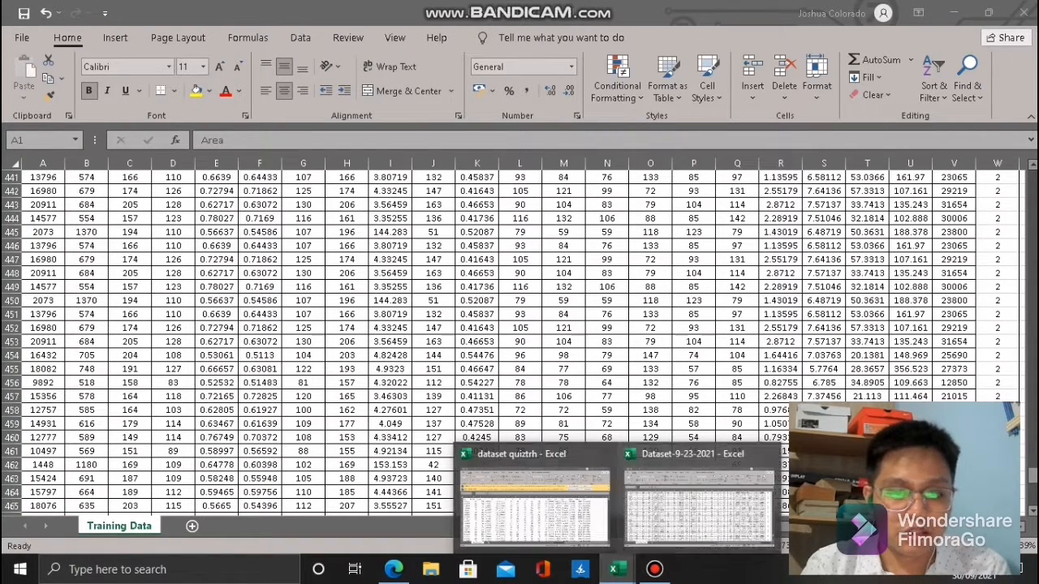
pyautogui.click(534, 503)
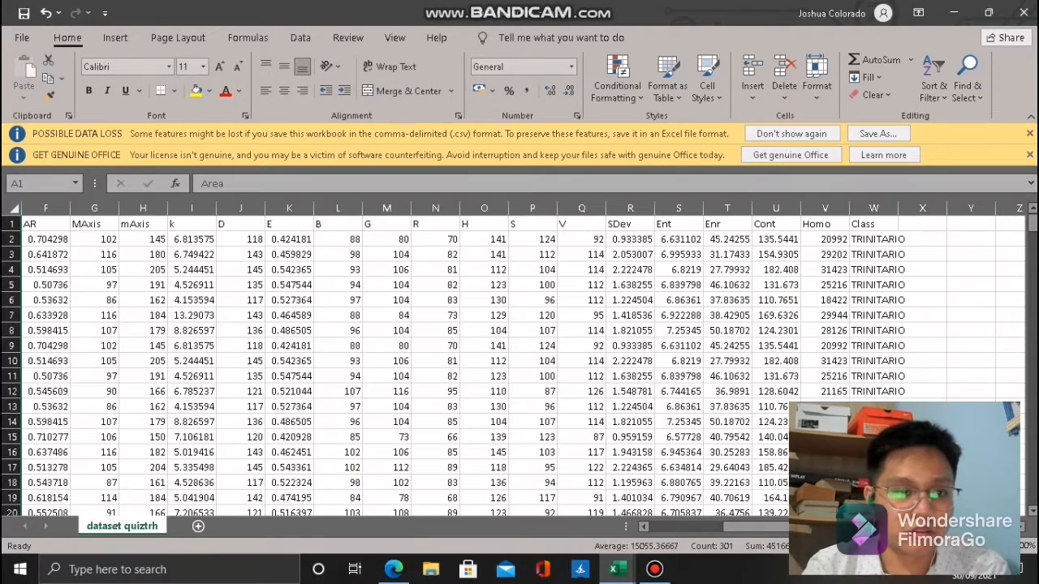
pyautogui.moveTo(812, 527); pyautogui.dragTo(738, 526)
pyautogui.click(45, 209)
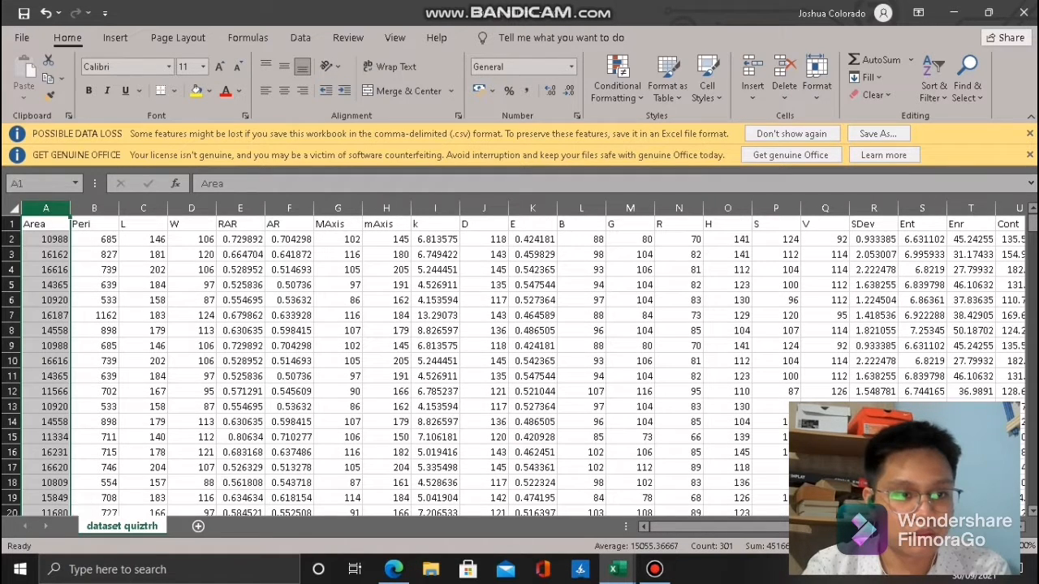
# - Examine the feature columns and the Class labels across the whole dataset quiztrh sheet
pyautogui.press('Down')
pyautogui.press('Right')
pyautogui.press('Right')
pyautogui.press('Right')
pyautogui.press('Right')
pyautogui.press('Right')
pyautogui.press('Right')
pyautogui.press('Right')
pyautogui.press('Right')
pyautogui.press('Right')
pyautogui.press('Right')
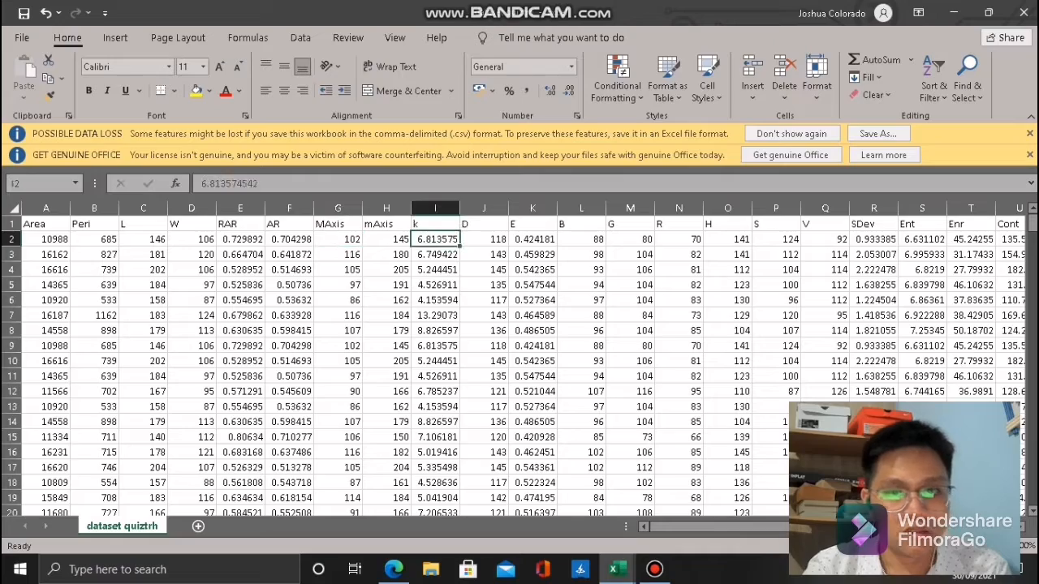
pyautogui.press('Down')
pyautogui.press('Down')
pyautogui.press('Down')
pyautogui.press('Right')
pyautogui.moveTo(737, 527); pyautogui.dragTo(811, 527)
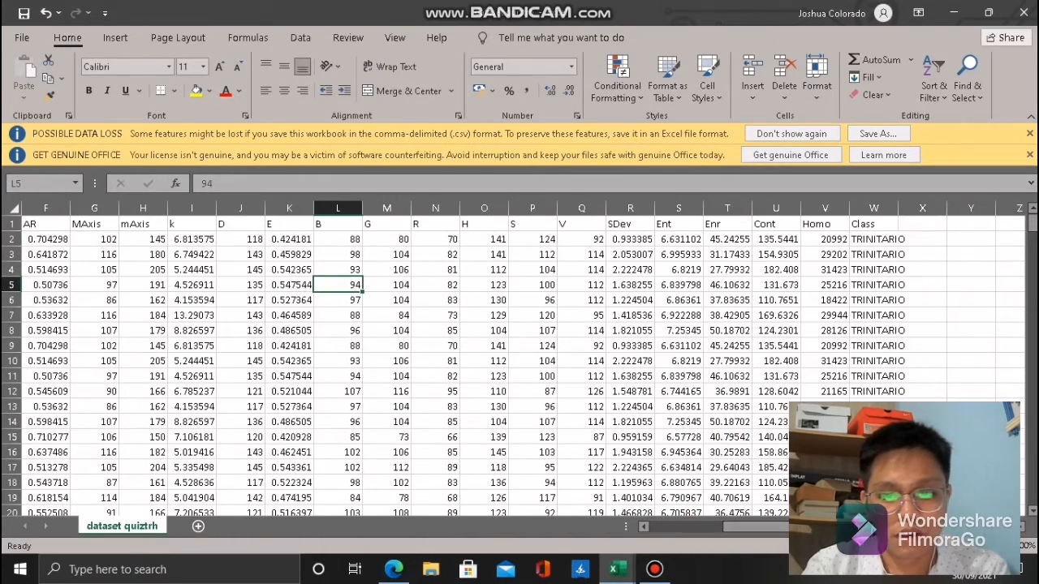
pyautogui.moveTo(1032, 223); pyautogui.dragTo(1032, 499)
pyautogui.scroll(20, 519, 366)
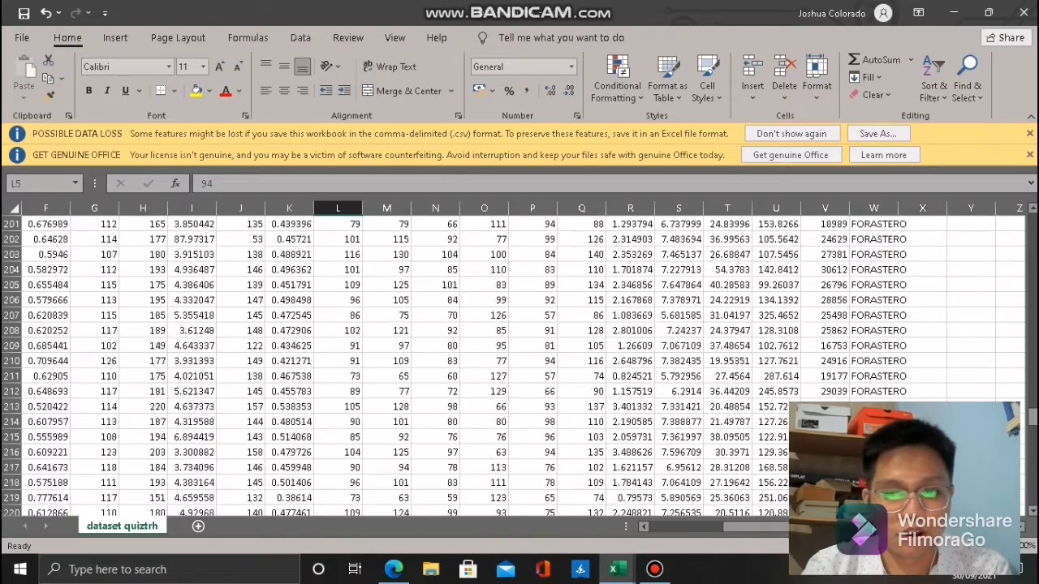
pyautogui.moveTo(1033, 310); pyautogui.dragTo(1033, 223)
pyautogui.moveTo(811, 527); pyautogui.dragTo(739, 526)
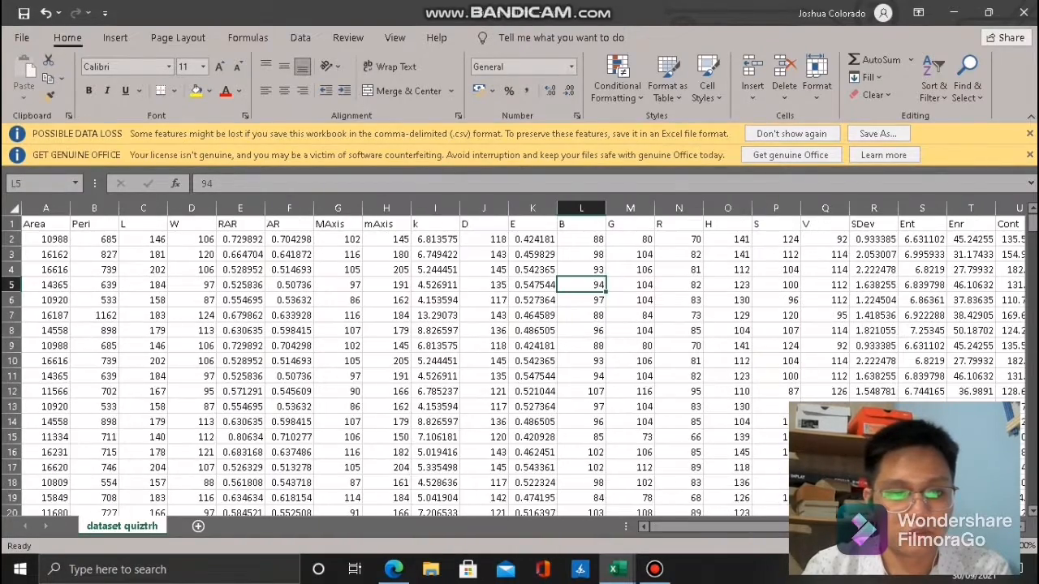
# - Save the workbook to the Desktop as a comma-delimited CSV file named dataset quiz1v2
pyautogui.click(878, 133)
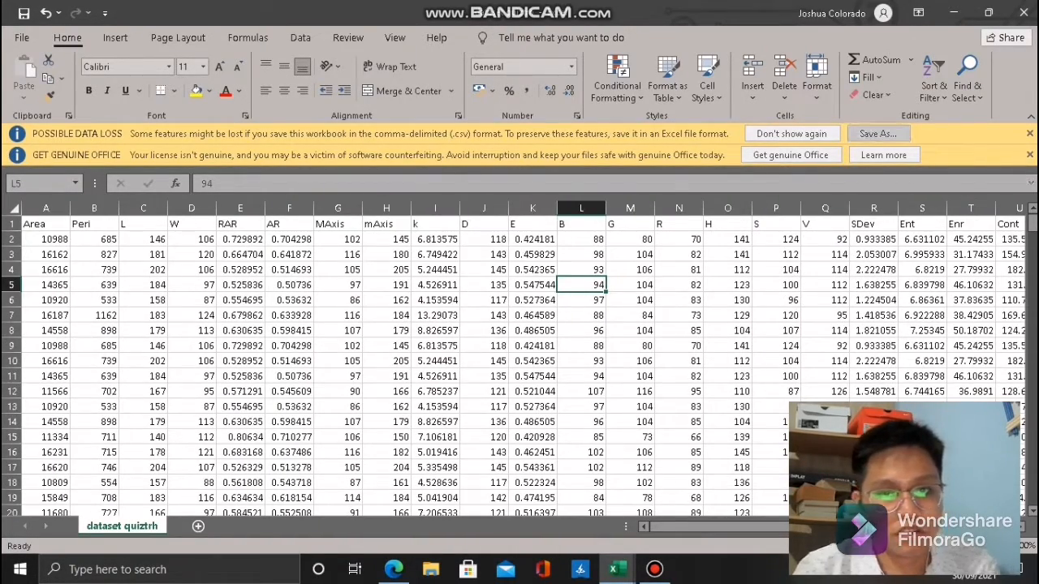
pyautogui.click(65, 131)
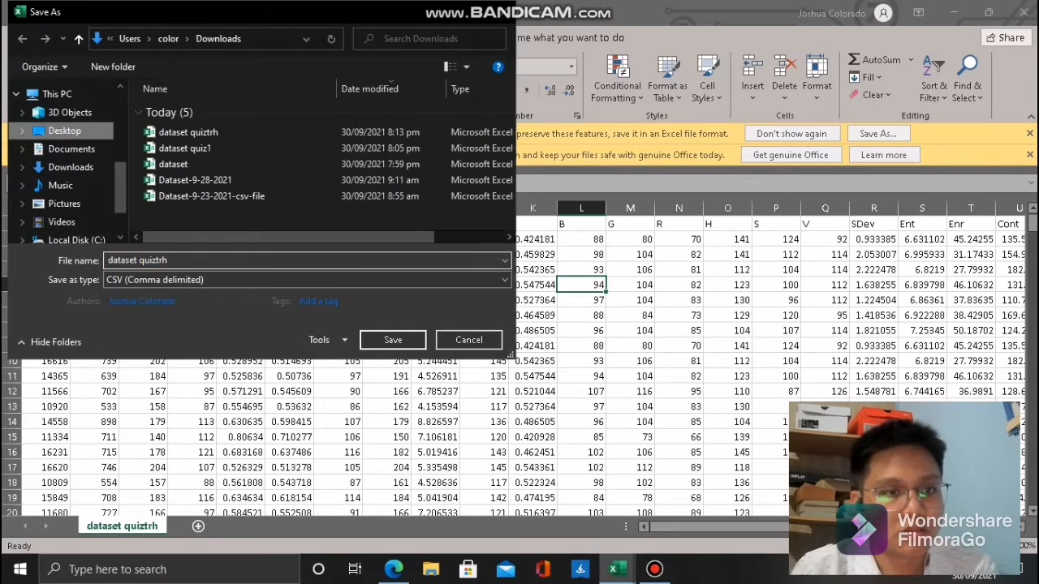
pyautogui.doubleClick(167, 259)
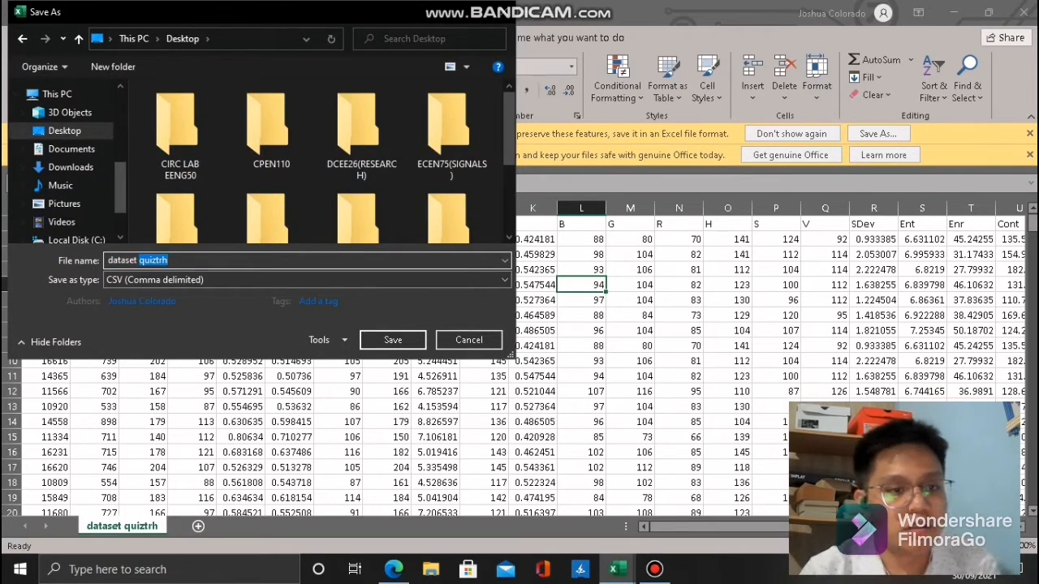
pyautogui.write('quiz1')
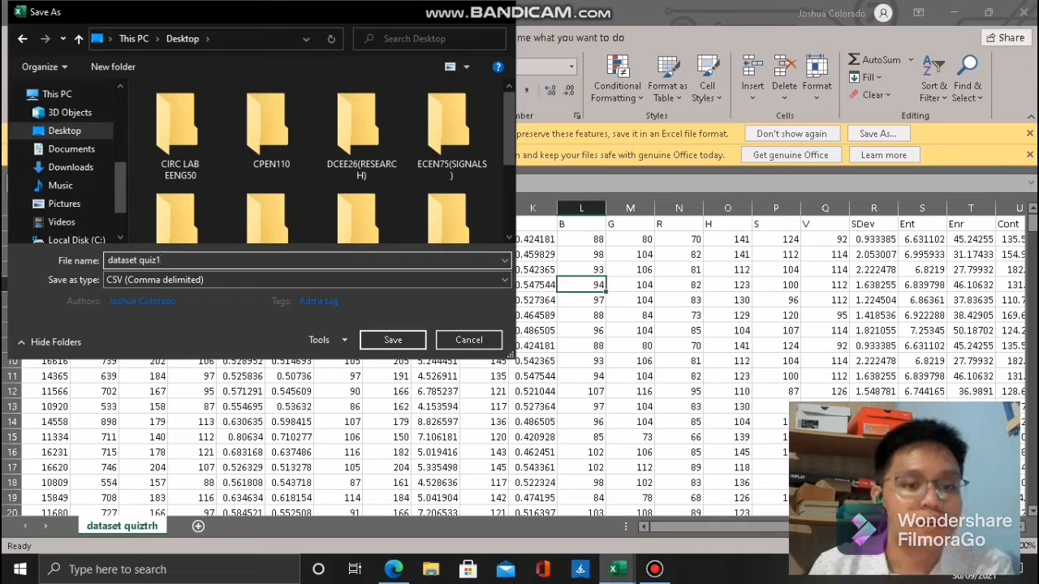
pyautogui.write('v2')
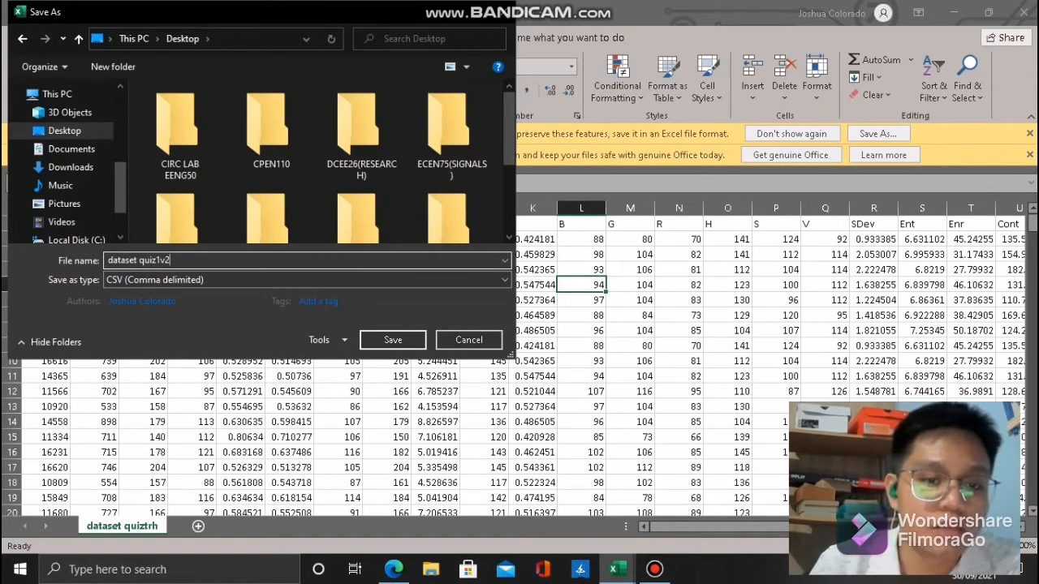
pyautogui.press('Return')
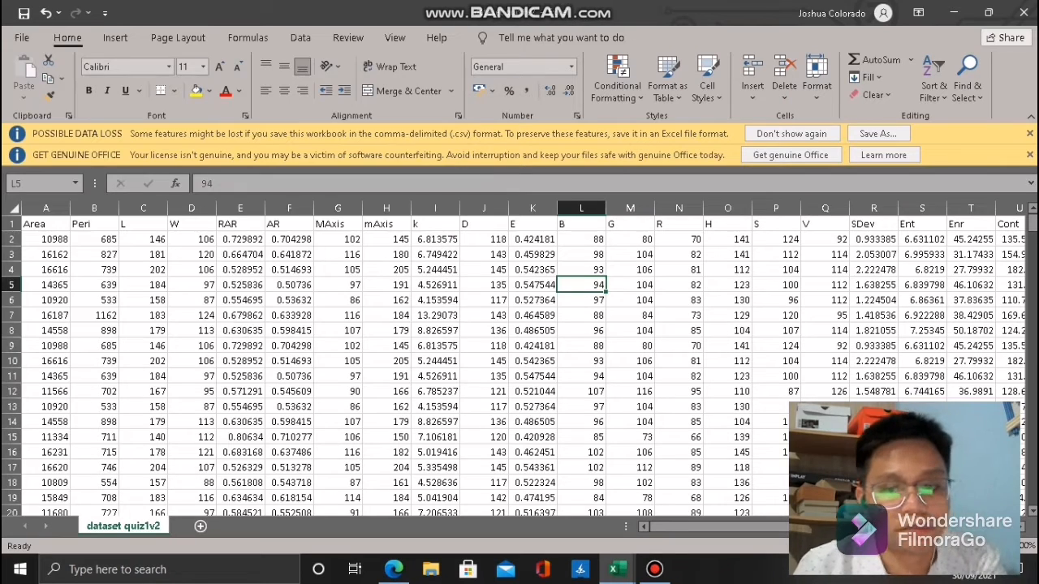
# - Switch to Weka 3.8.5 from the desktop, maximize its GUI Chooser and open the ArffViewer tool
pyautogui.rightClick(705, 569)
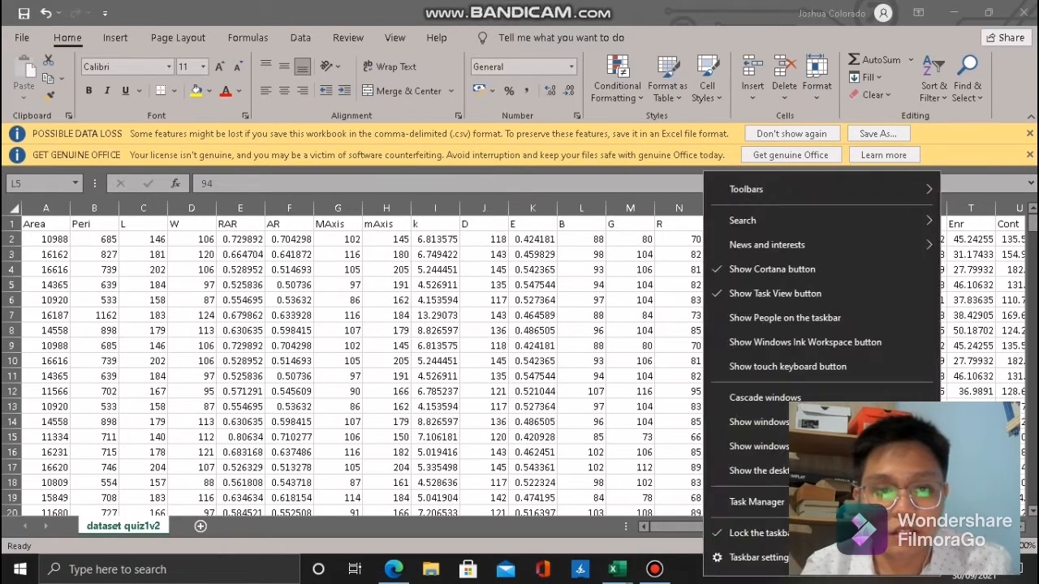
pyautogui.click(763, 473)
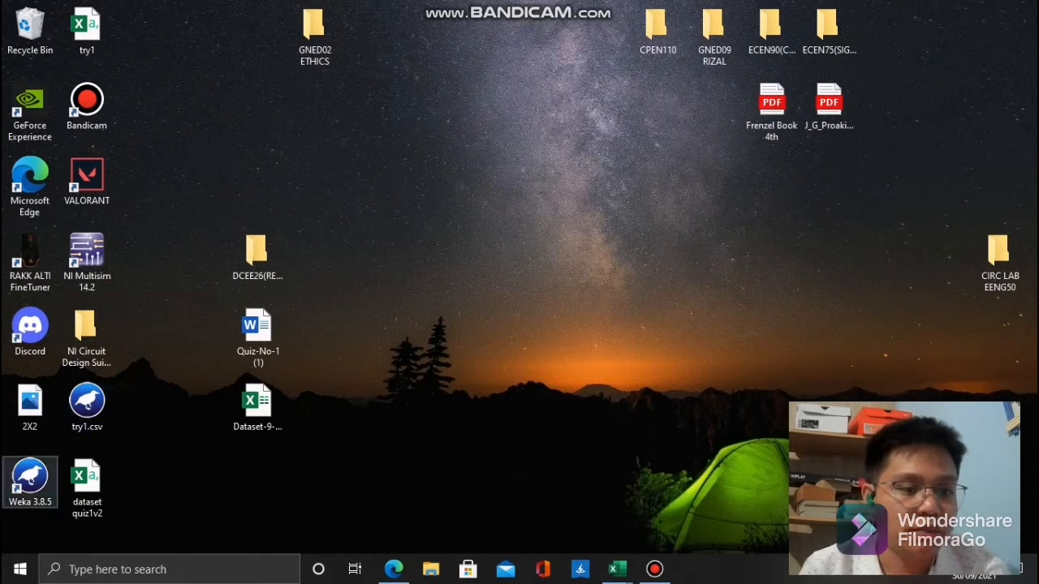
pyautogui.doubleClick(30, 479)
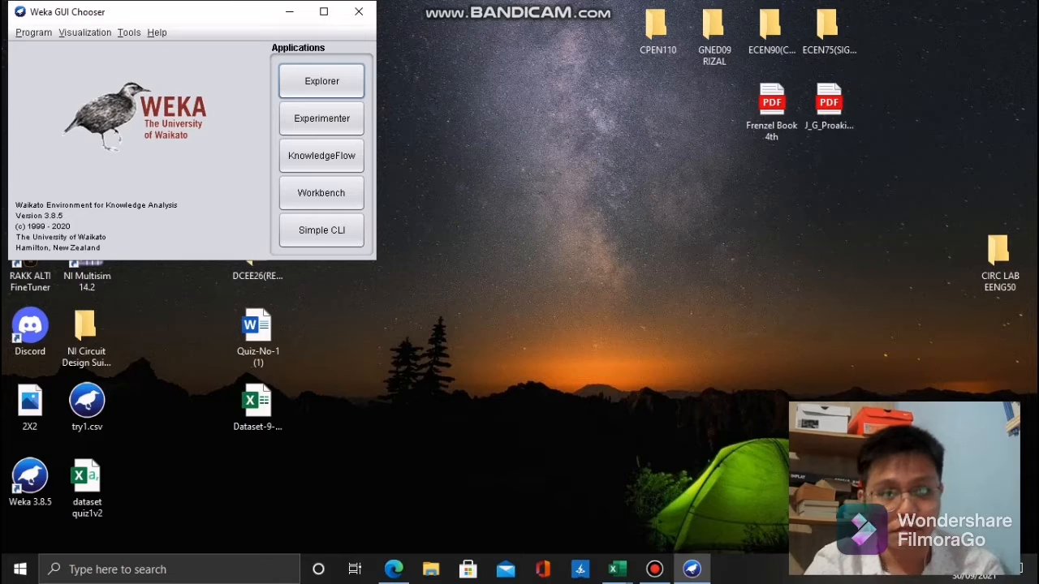
pyautogui.click(324, 11)
pyautogui.click(123, 26)
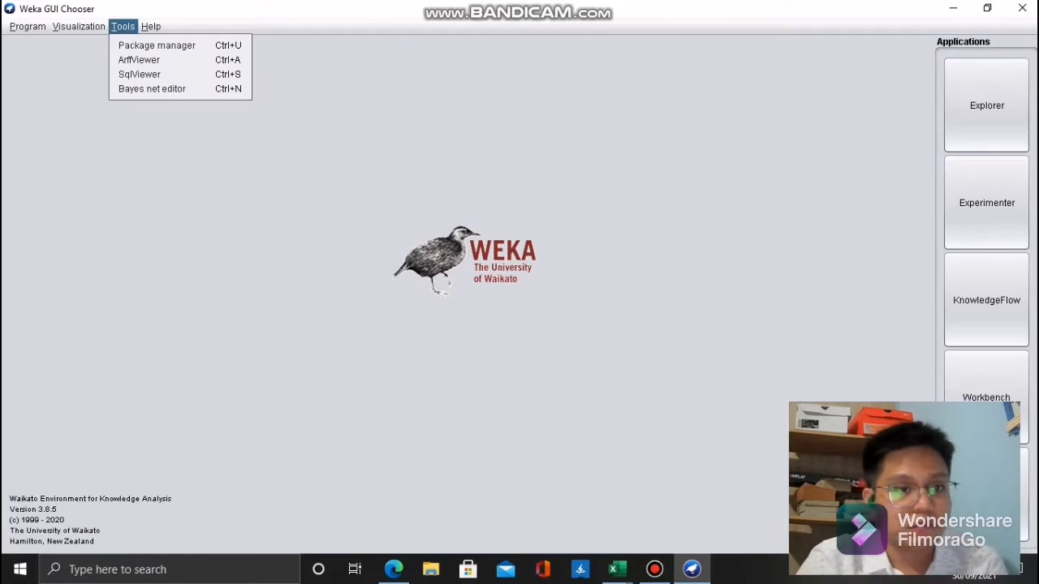
pyautogui.click(139, 60)
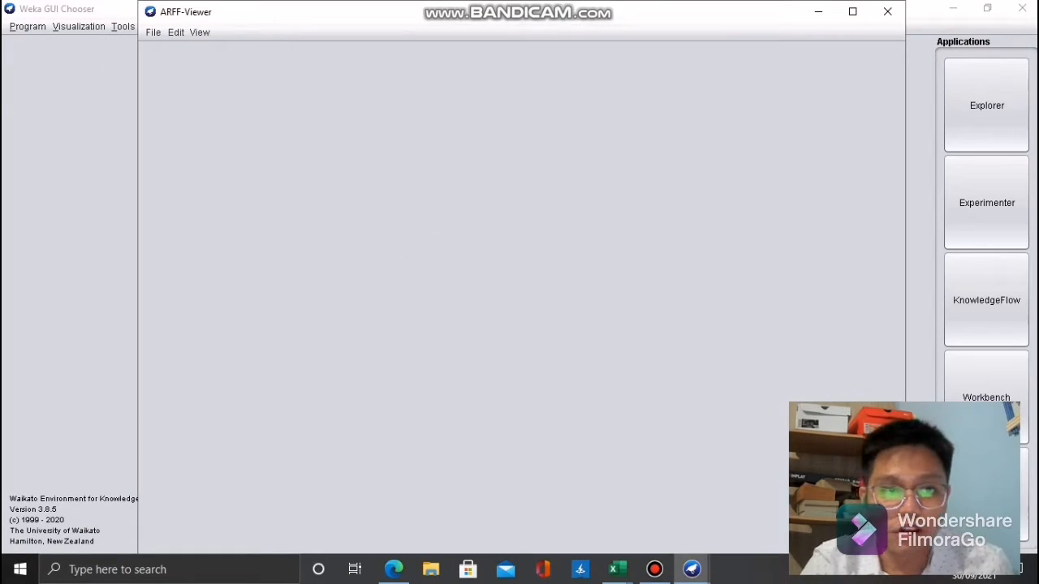
# - Open dataset quiz1v2.csv from the Desktop in the ARFF-Viewer, using the CSV data files type
pyautogui.click(153, 32)
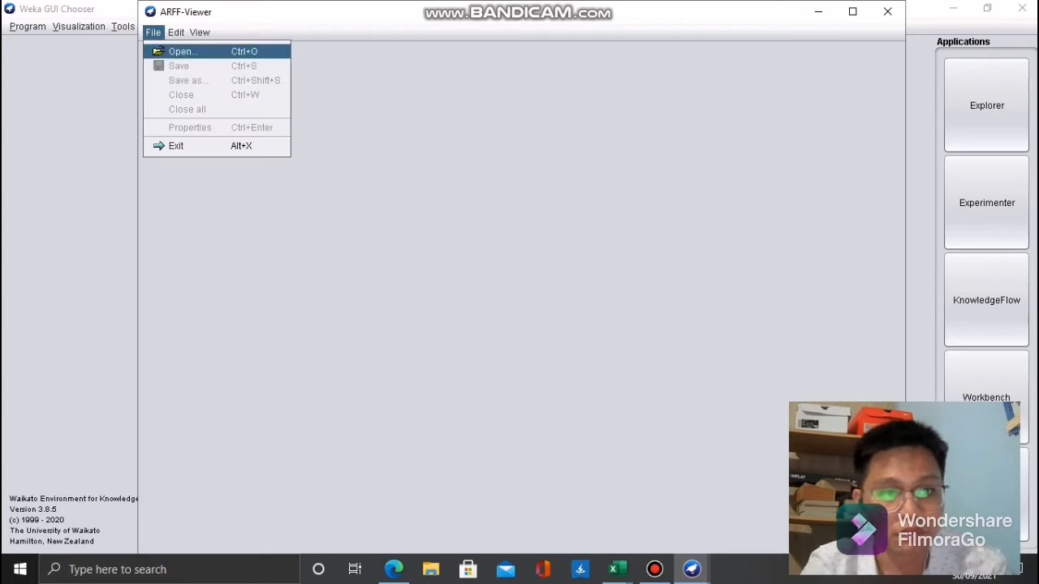
pyautogui.click(175, 48)
pyautogui.click(448, 146)
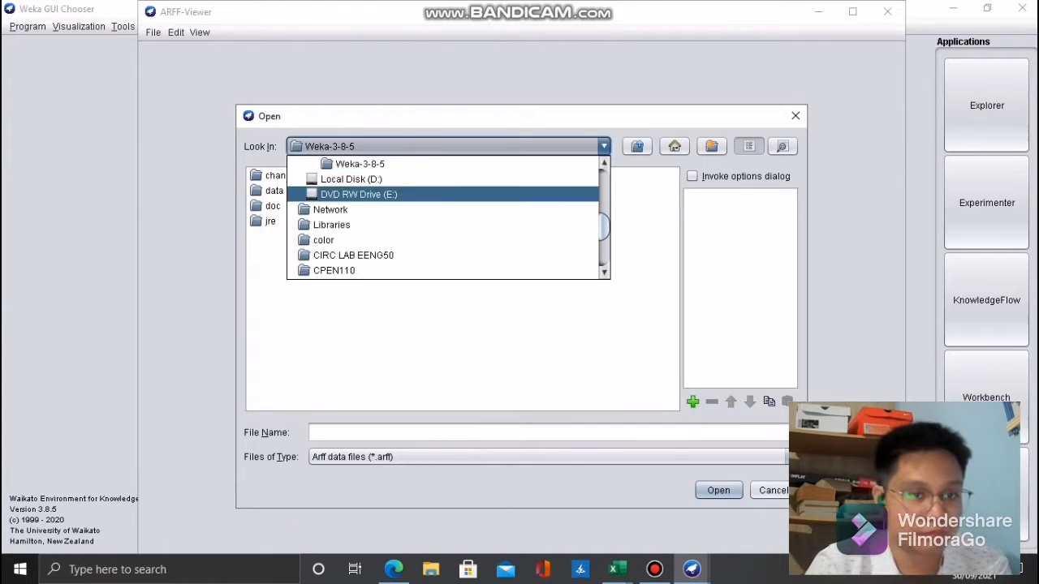
pyautogui.scroll(4, 406, 193)
pyautogui.click(341, 225)
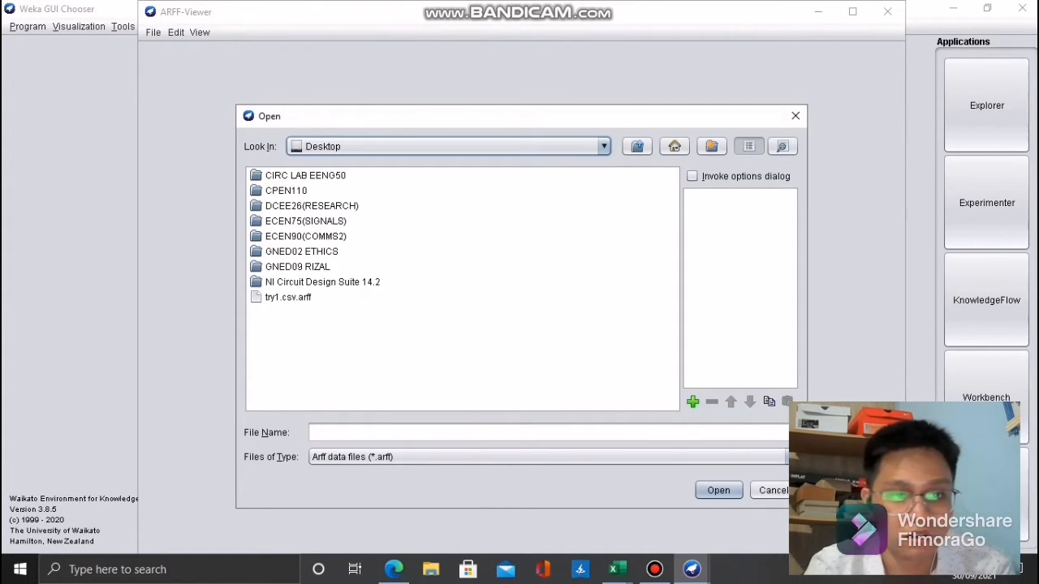
pyautogui.click(548, 457)
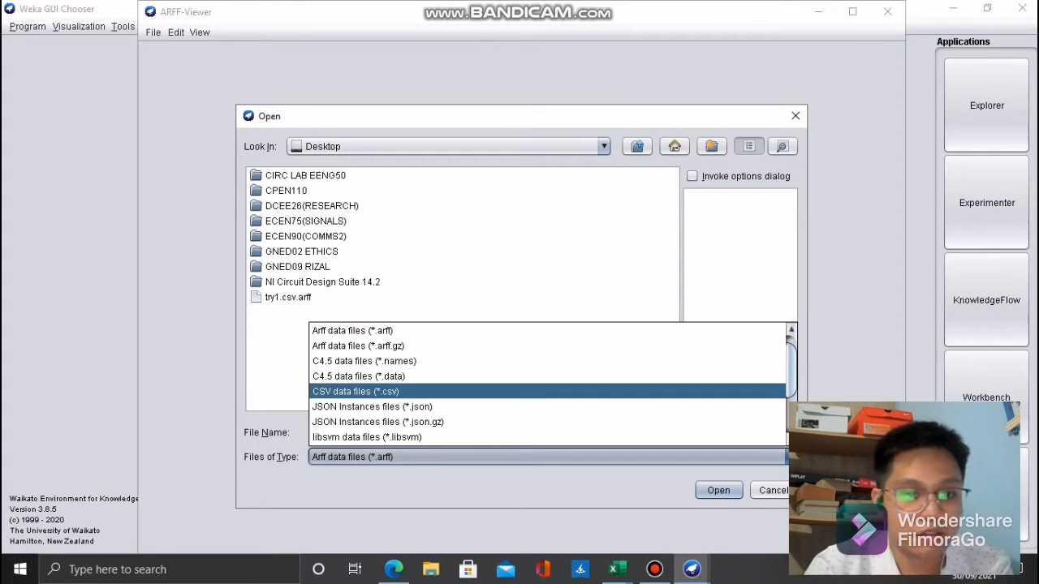
pyautogui.click(355, 391)
pyautogui.click(305, 297)
pyautogui.click(718, 490)
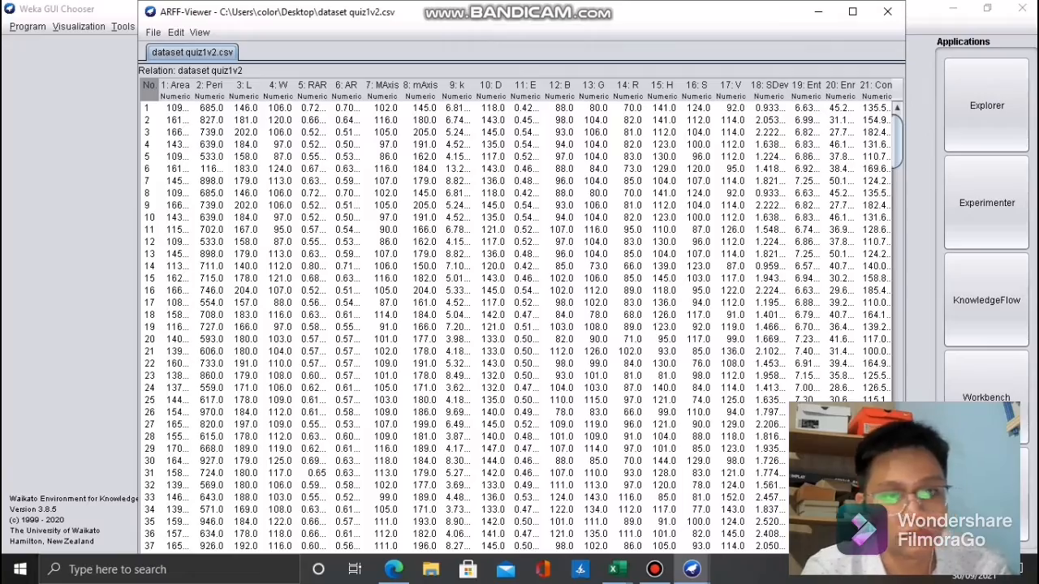
# - Save the dataset to the Desktop in ARFF format as dataset quiz1v2.arff and close the ARFF-Viewer
pyautogui.click(153, 32)
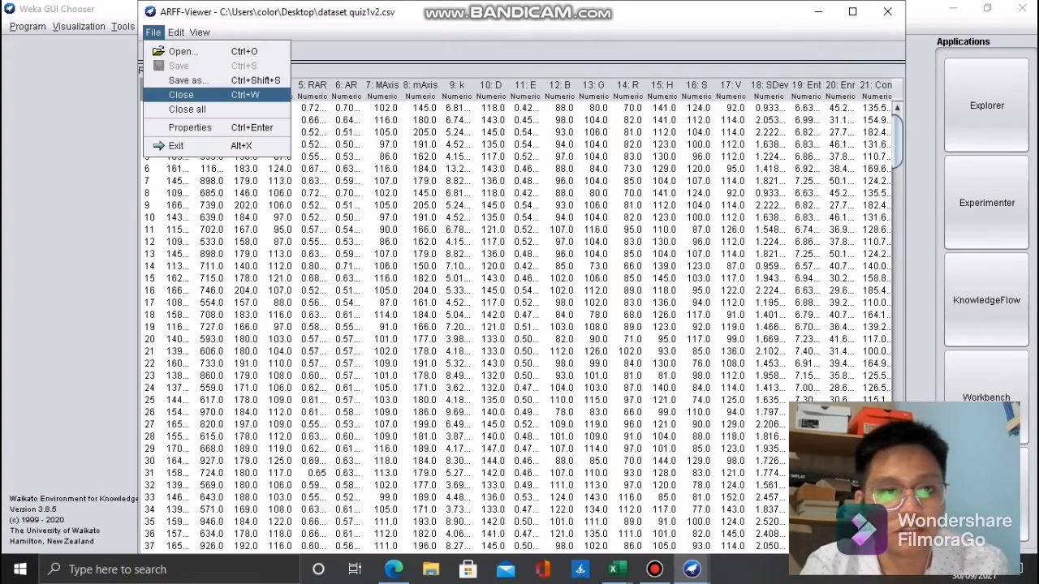
pyautogui.scroll(-17, 519, 317)
pyautogui.scroll(-20, 520, 317)
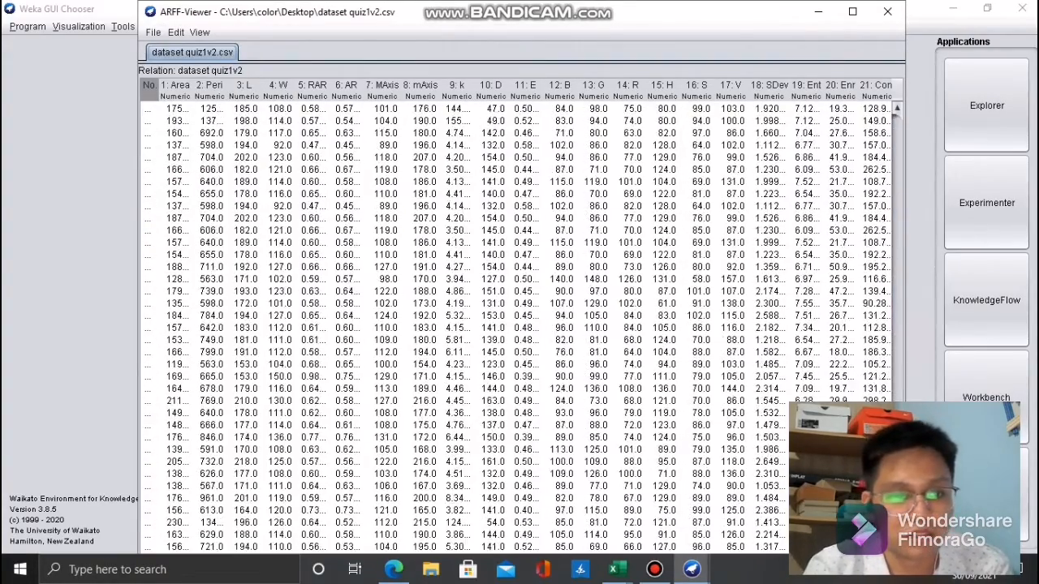
pyautogui.scroll(20, 520, 317)
pyautogui.scroll(14, 520, 317)
pyautogui.click(153, 33)
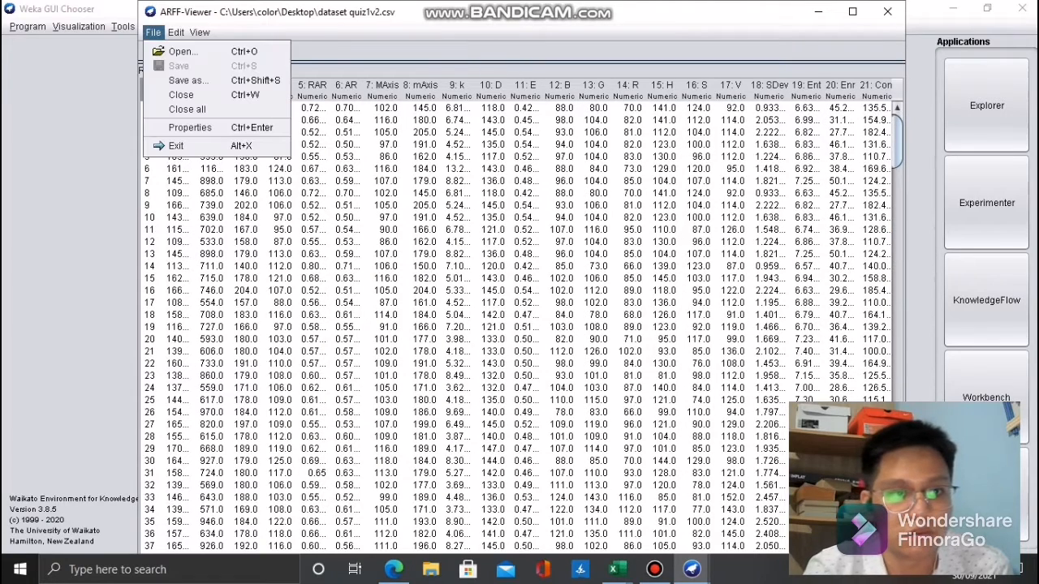
pyautogui.click(182, 77)
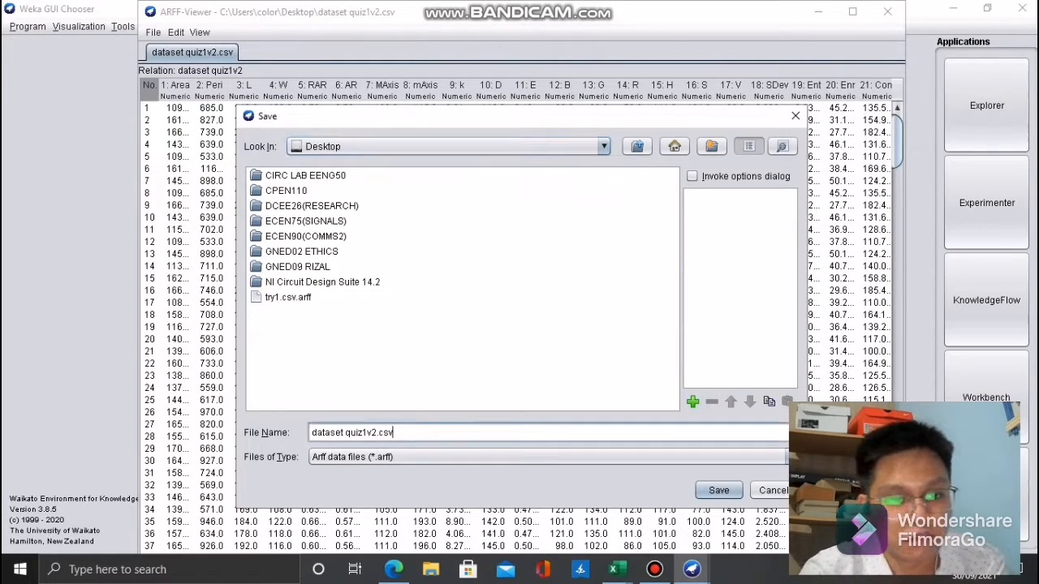
pyautogui.press('BackSpace')
pyautogui.press('BackSpace')
pyautogui.press('BackSpace')
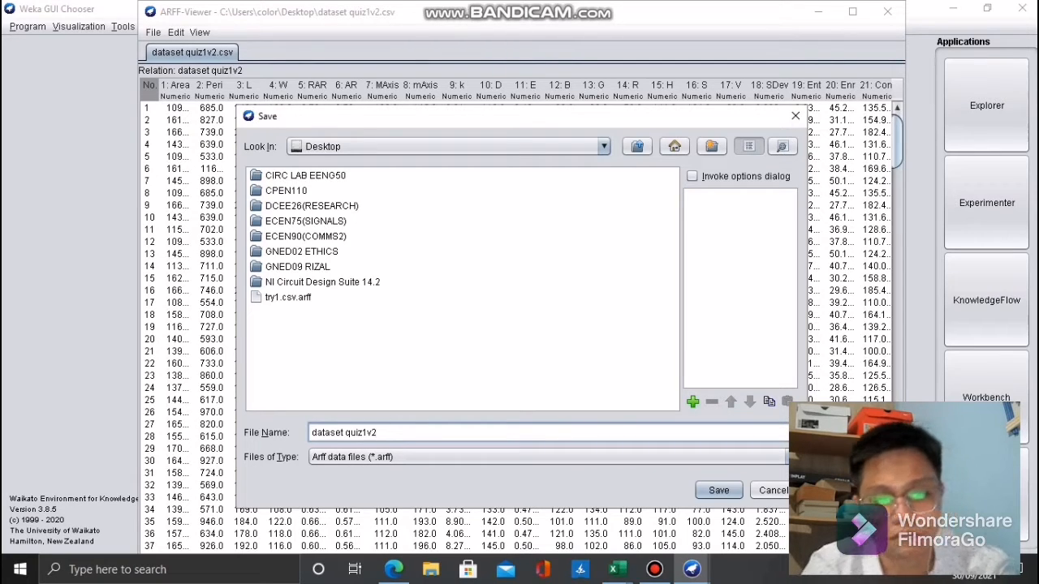
pyautogui.press('Return')
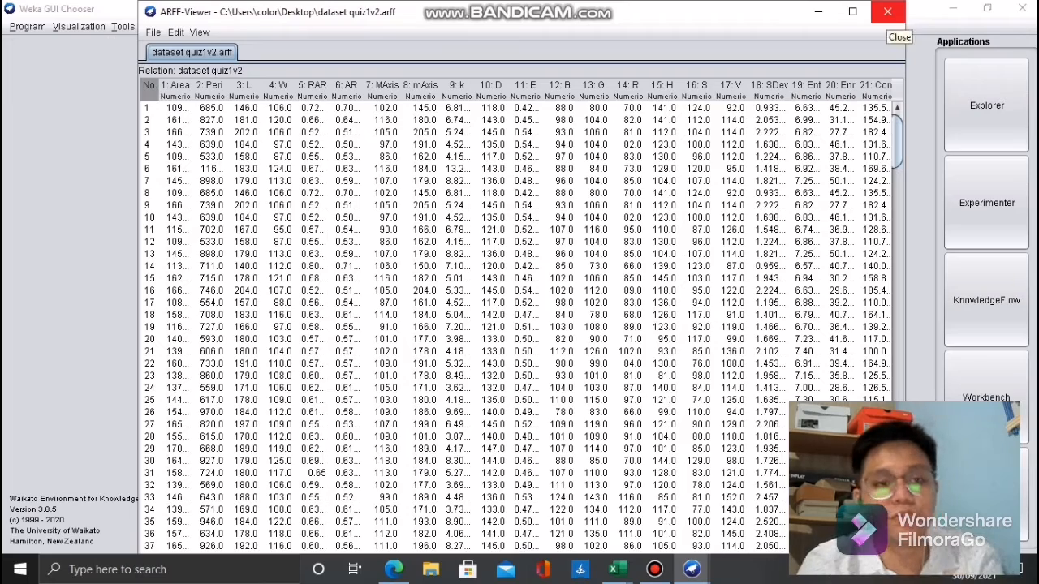
pyautogui.click(887, 11)
pyautogui.press('Return')
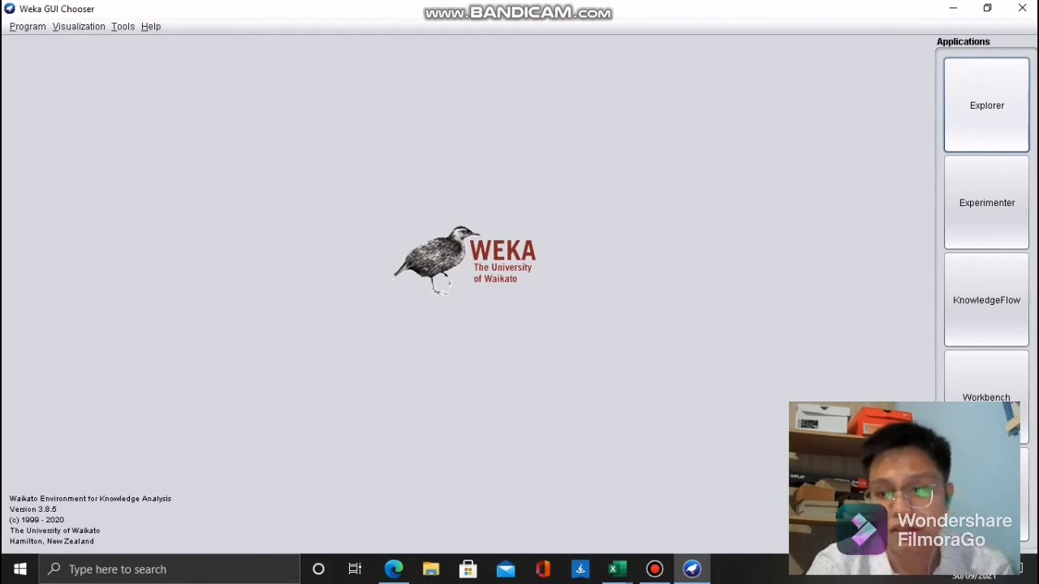
# - Launch the Weka Explorer and load dataset quiz1v2.arff from the Desktop
pyautogui.click(986, 105)
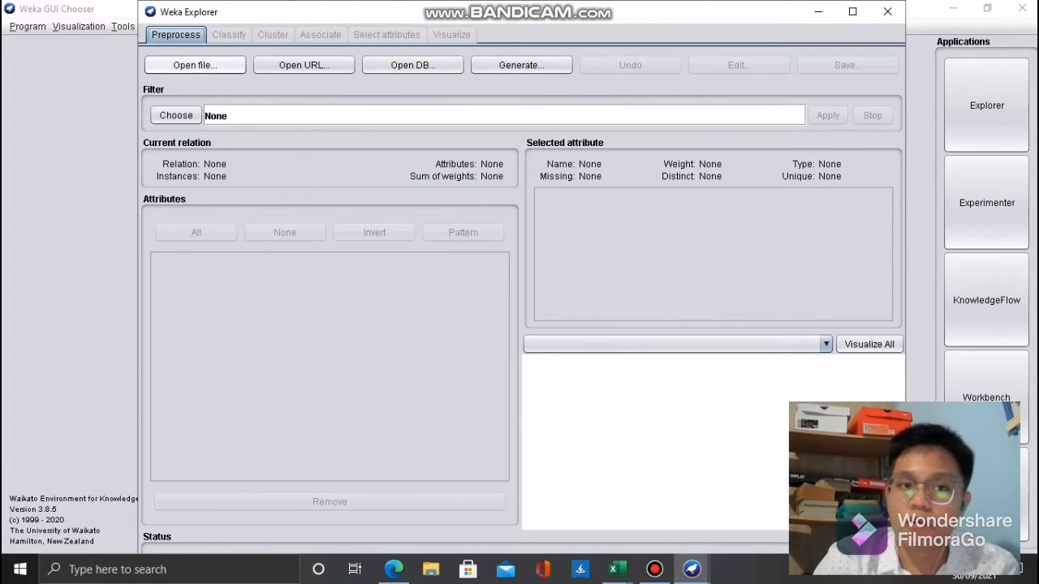
pyautogui.click(195, 65)
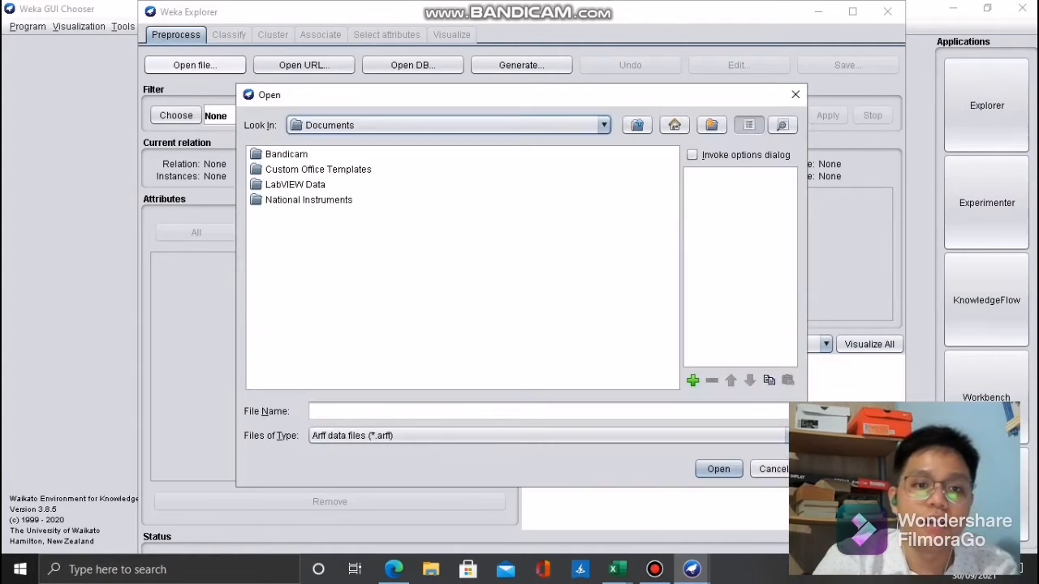
pyautogui.click(604, 125)
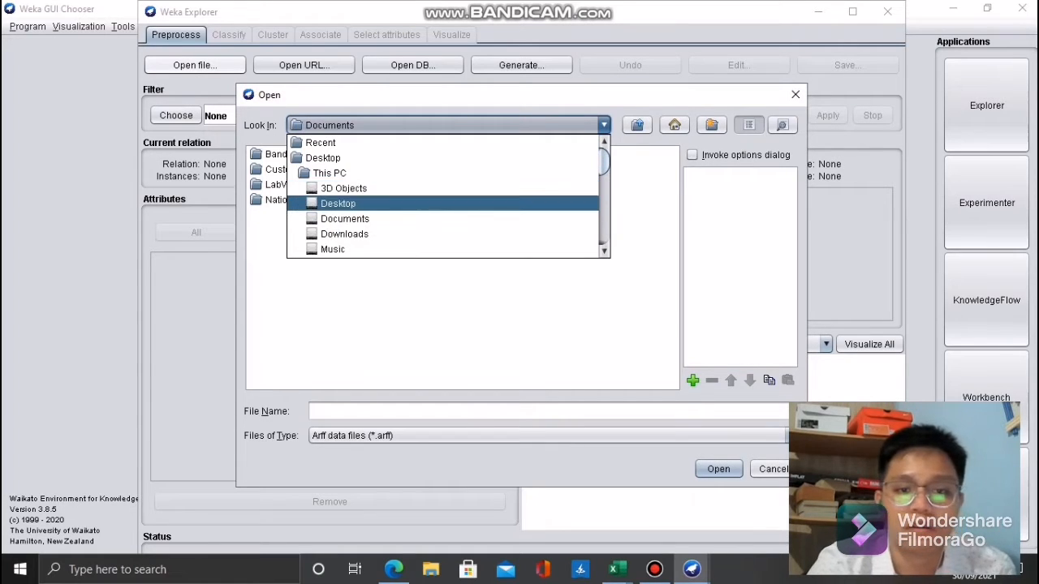
pyautogui.click(339, 204)
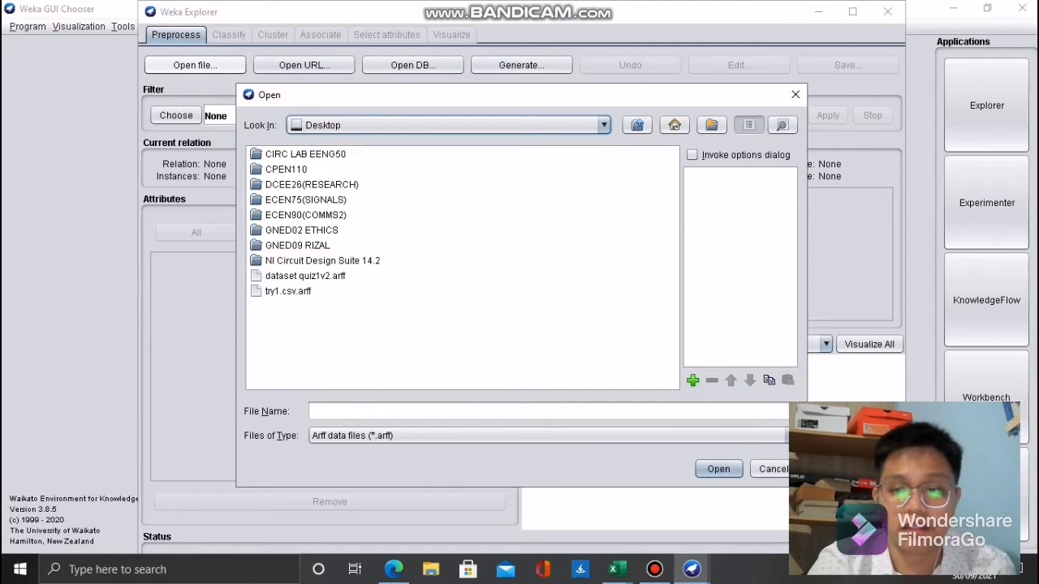
pyautogui.click(306, 276)
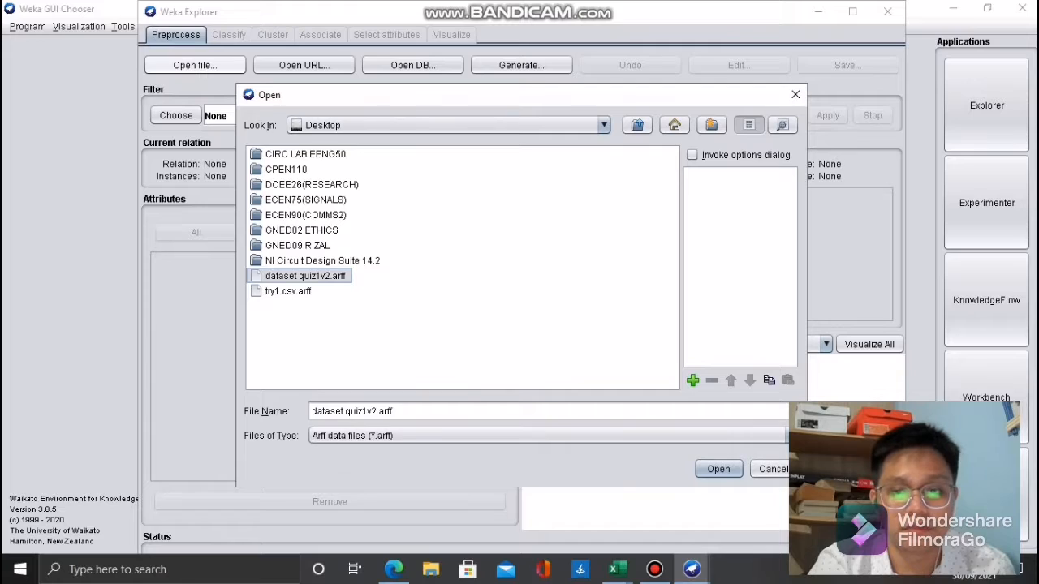
pyautogui.click(719, 469)
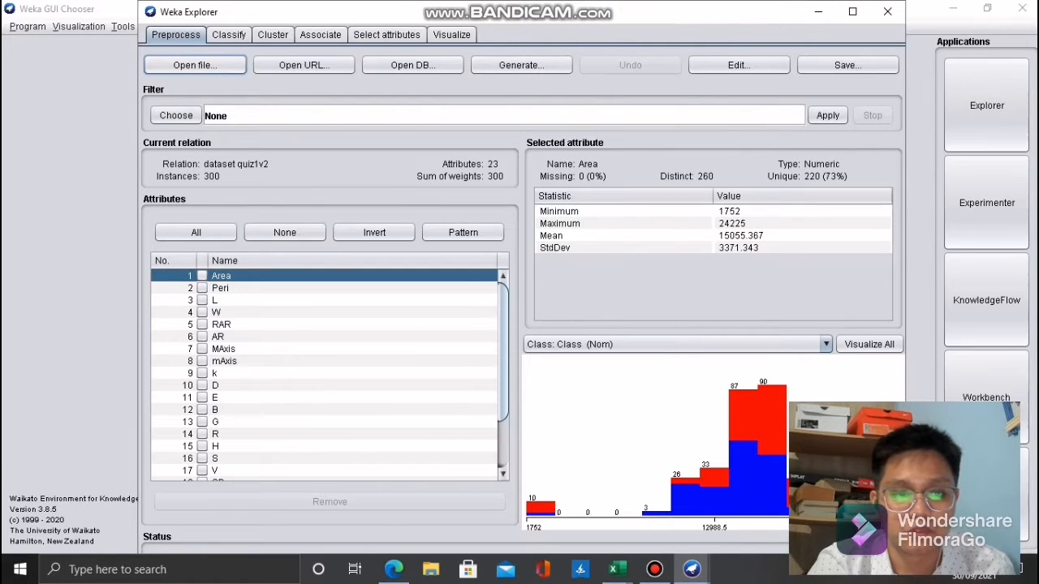
# - Visualize the class-colored histograms of all attributes and close the overview window
pyautogui.scroll(-2, 325, 373)
pyautogui.click(869, 344)
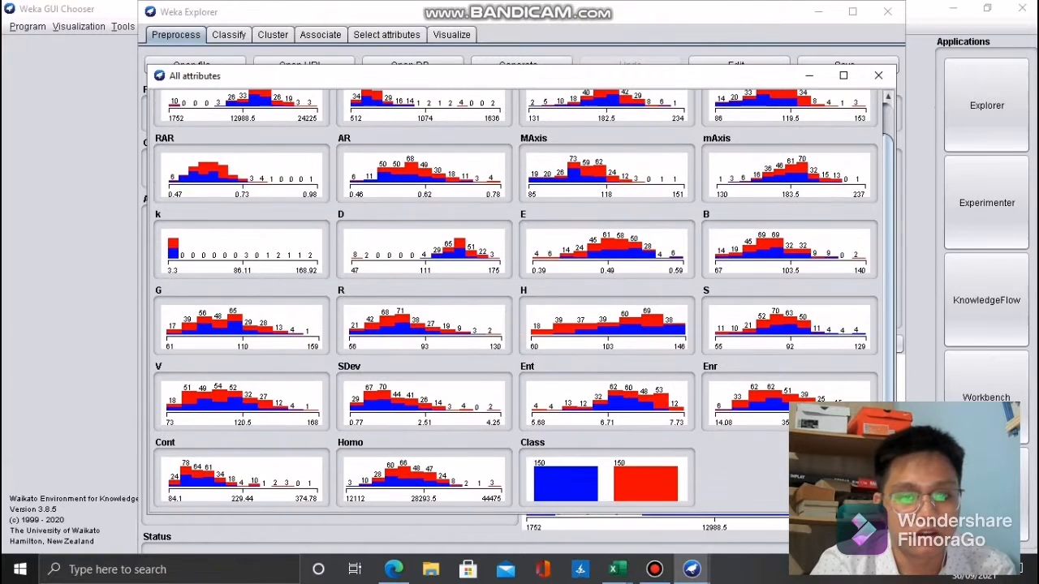
pyautogui.click(878, 76)
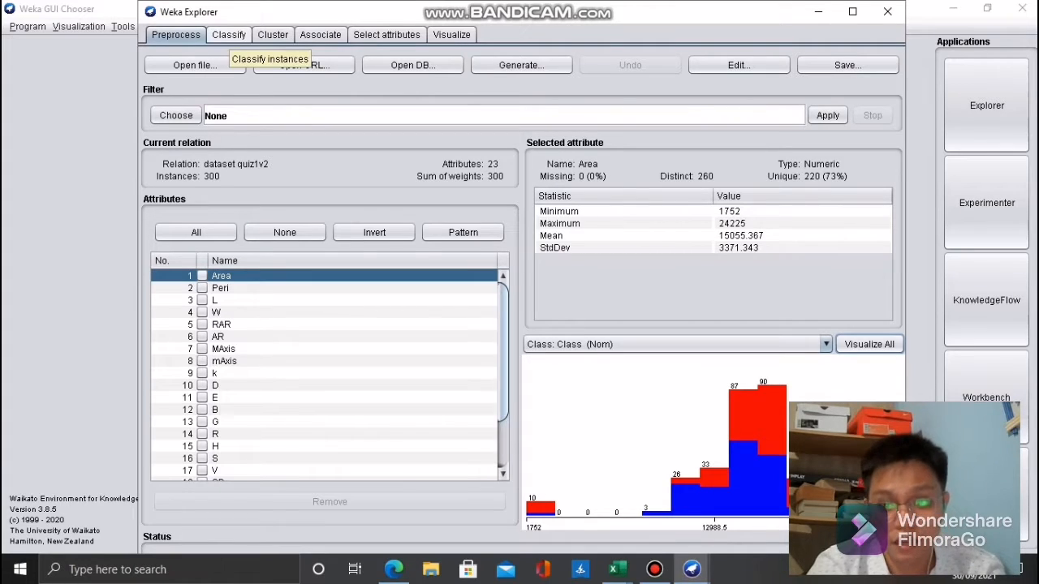
# - Switch to classification and set the cross-validation test option to 5 folds
pyautogui.click(229, 35)
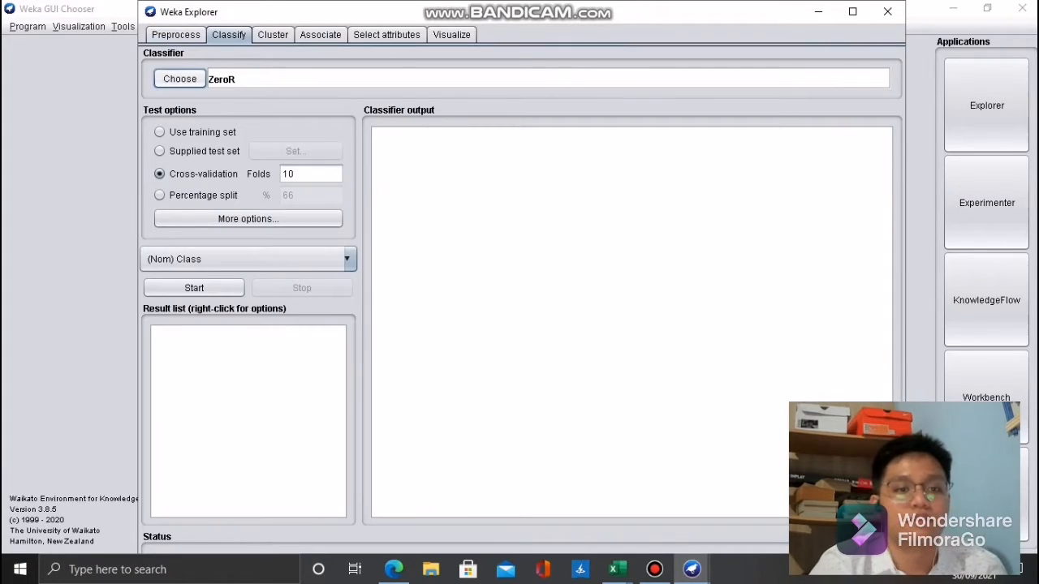
pyautogui.moveTo(297, 174); pyautogui.dragTo(281, 174)
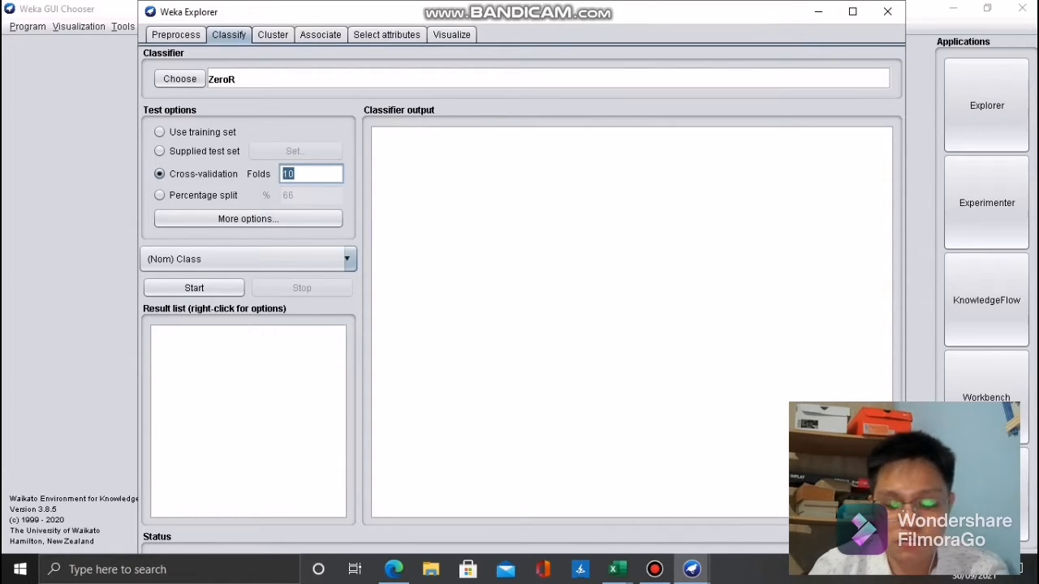
pyautogui.write('5')
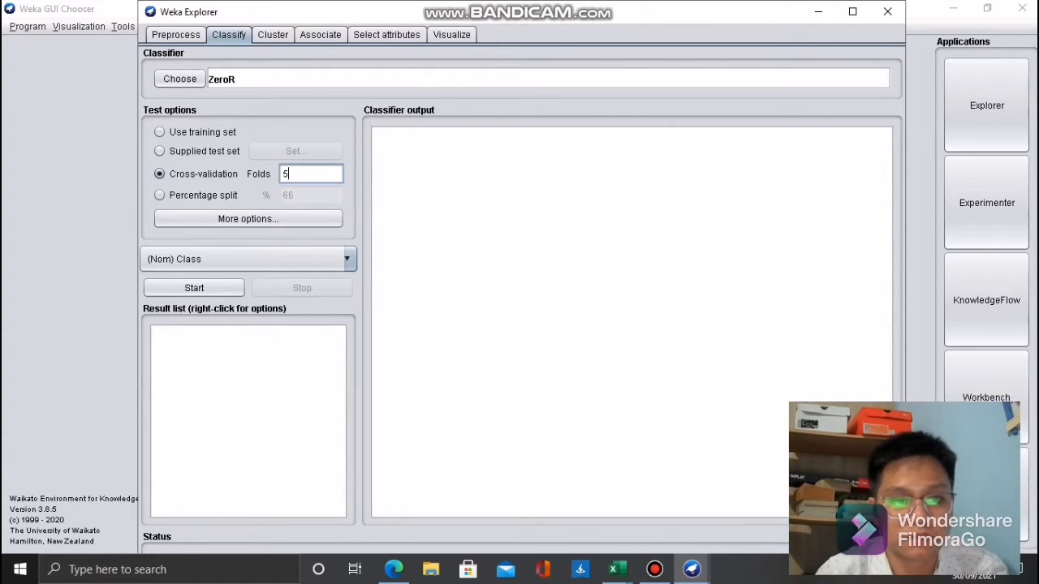
# - Run the BayesNet and NaiveBayes classifiers on the dataset with 5-fold cross-validation
pyautogui.click(179, 79)
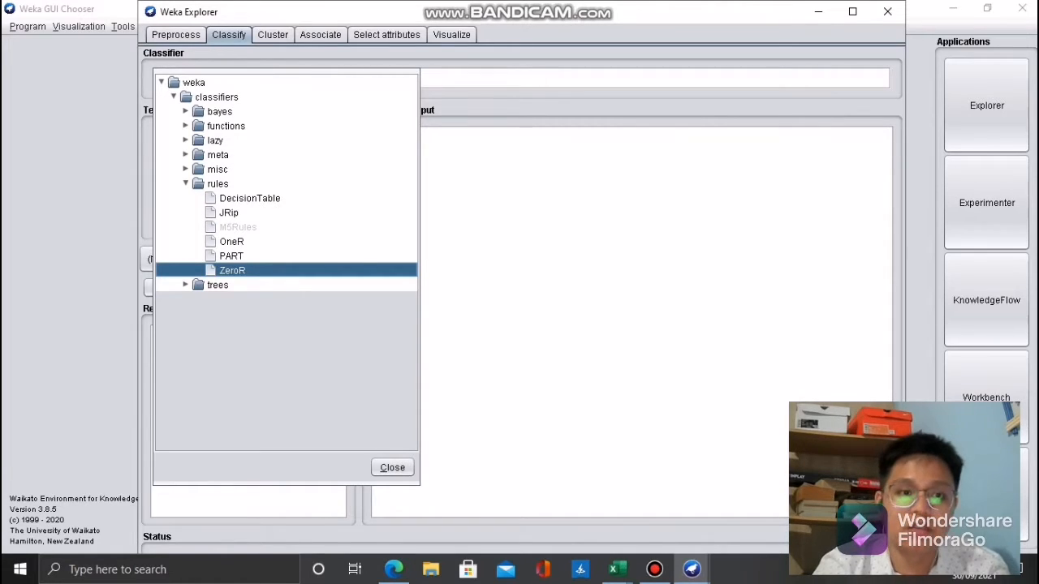
pyautogui.click(186, 111)
pyautogui.click(240, 126)
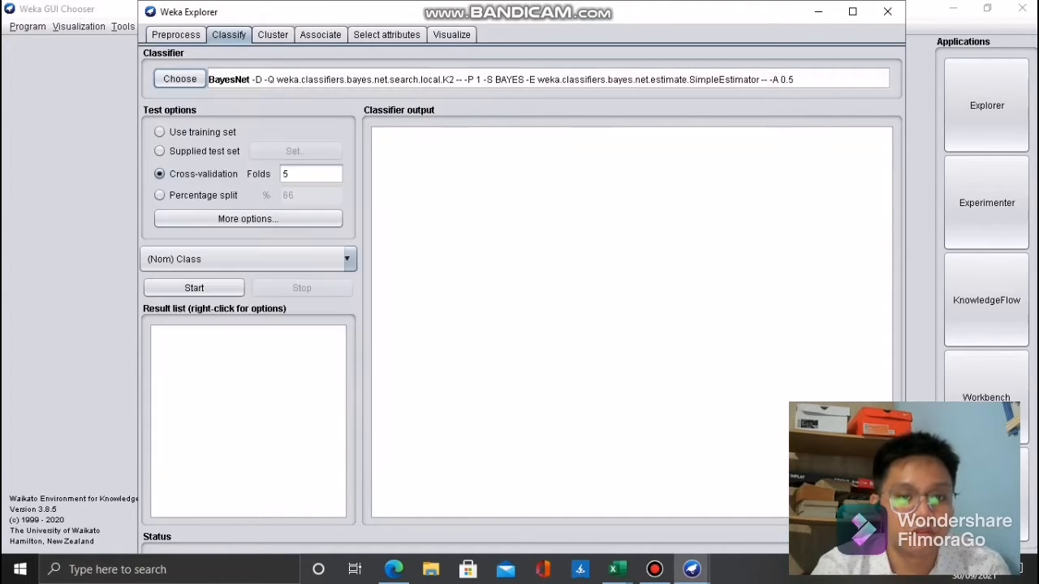
pyautogui.click(194, 288)
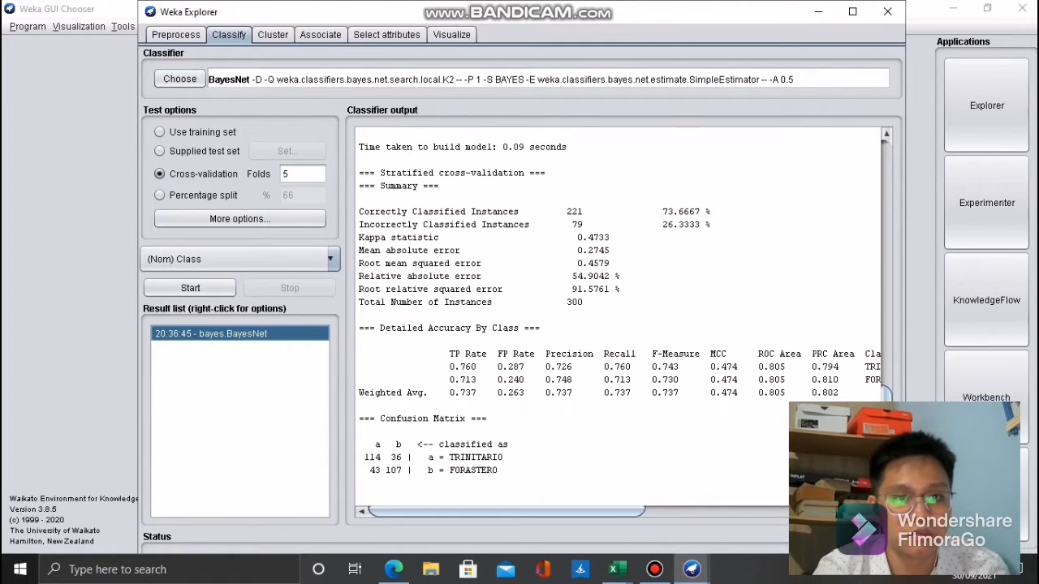
pyautogui.click(179, 79)
pyautogui.click(228, 142)
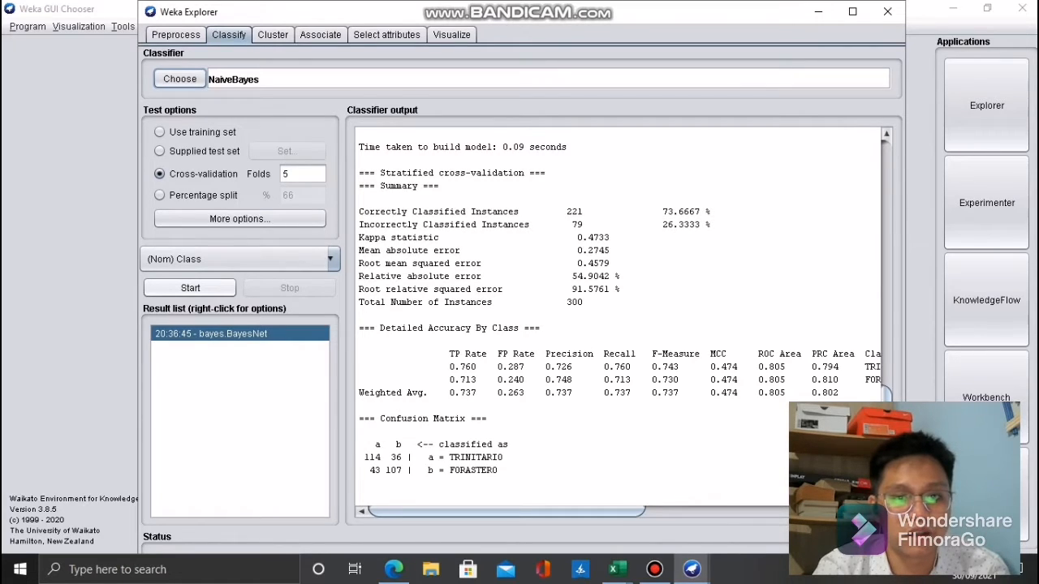
pyautogui.click(190, 288)
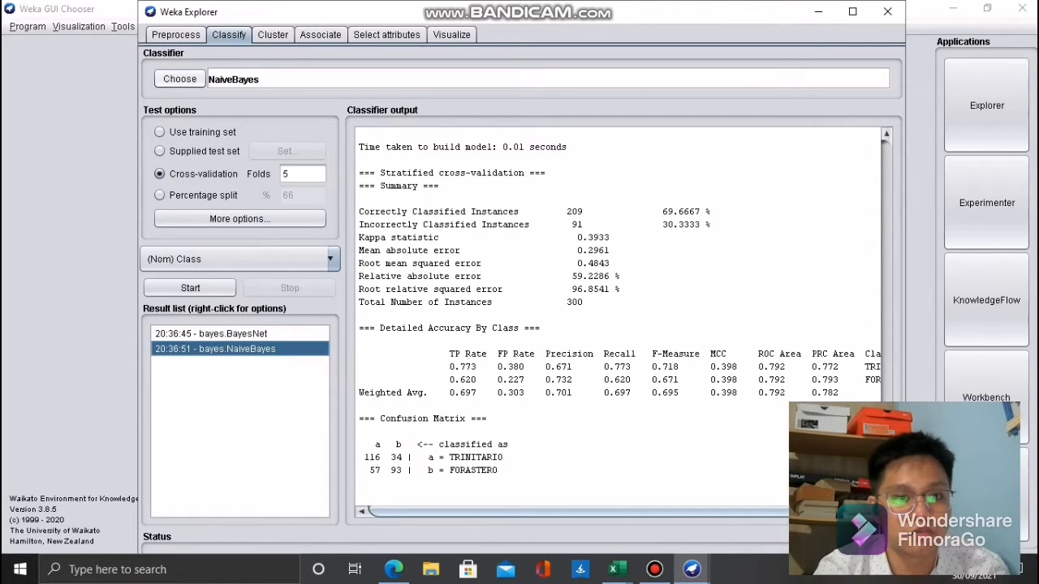
# - Run the NaiveBayesMultinomialText and NaiveBayesMultinomialUpdateable classifiers on the dataset
pyautogui.click(179, 78)
pyautogui.click(186, 213)
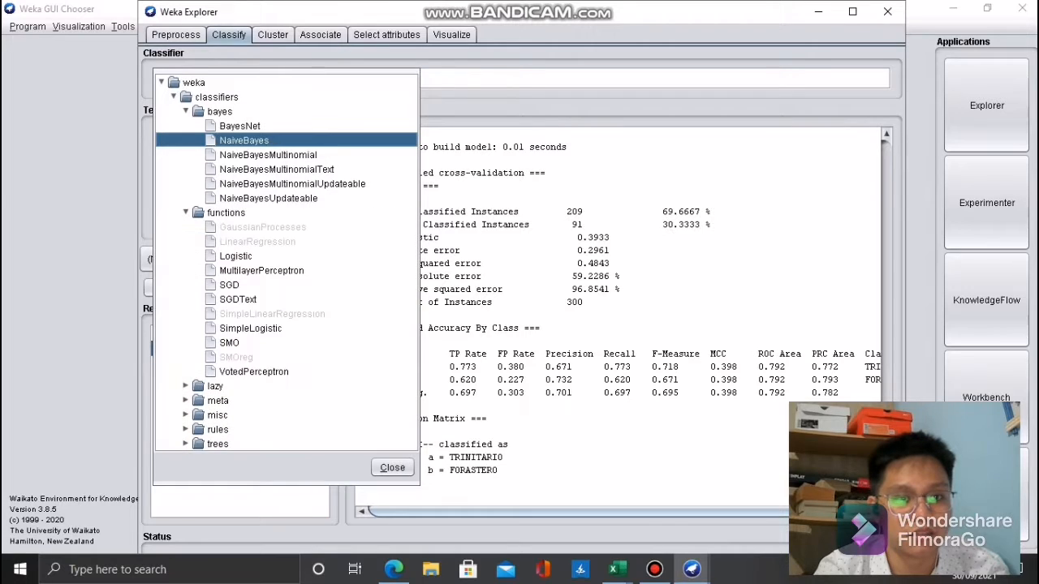
pyautogui.click(277, 169)
pyautogui.click(190, 287)
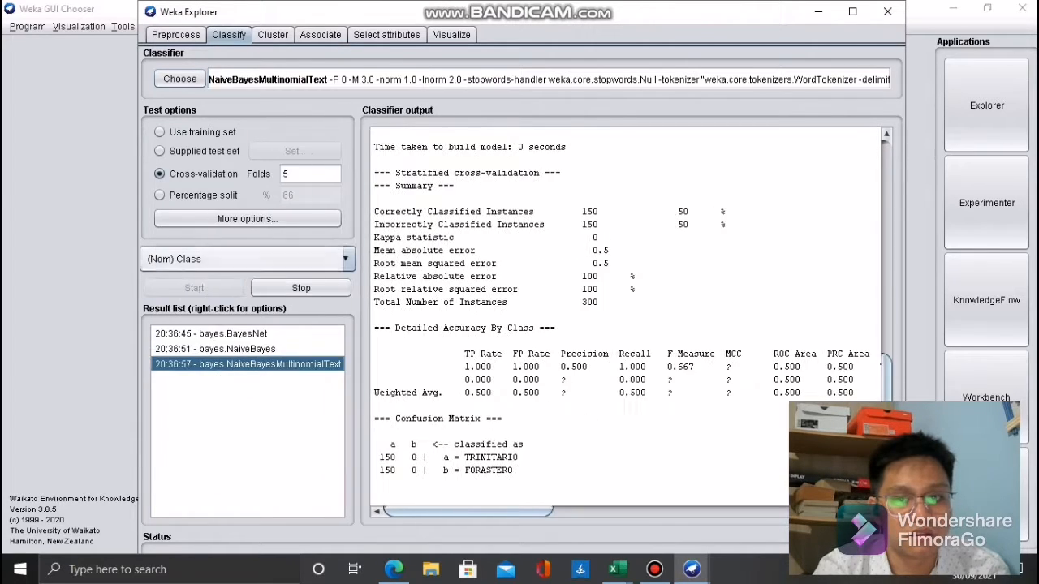
pyautogui.click(180, 79)
pyautogui.click(292, 185)
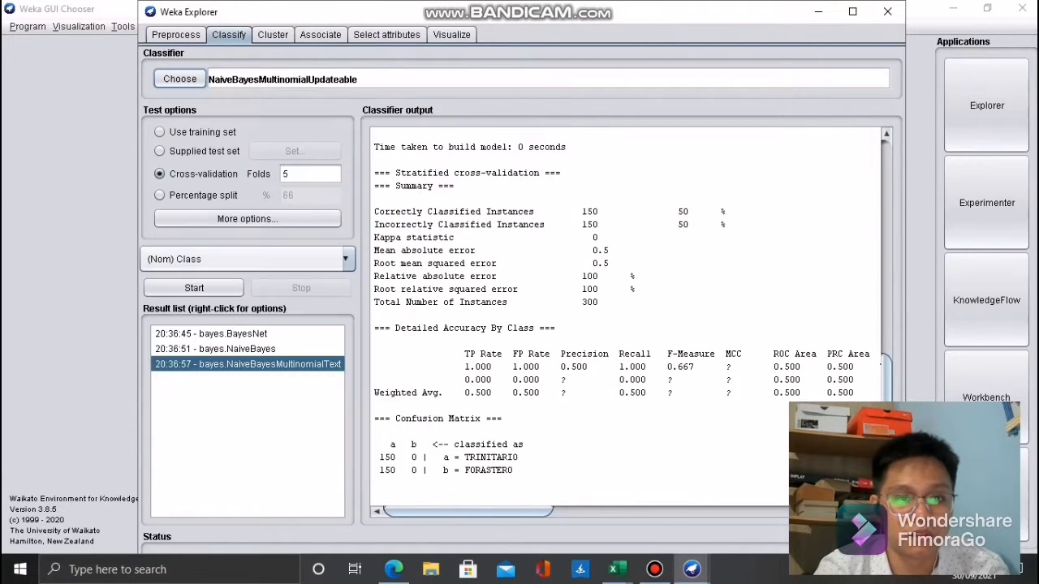
pyautogui.click(202, 288)
# - Run the NaiveBayesUpdateable classifier from the bayes group on the dataset
pyautogui.click(180, 78)
pyautogui.click(268, 199)
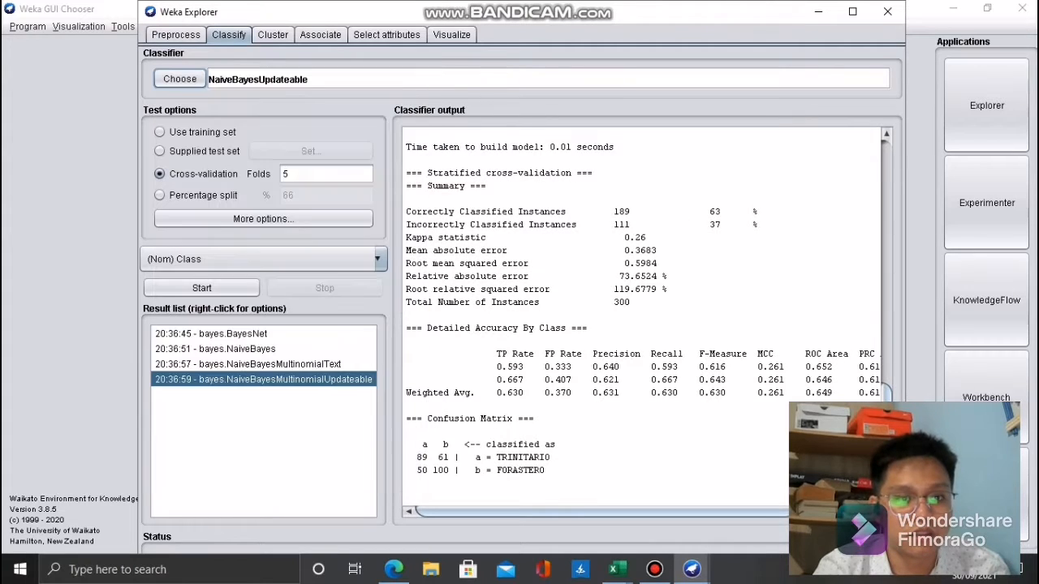
pyautogui.click(201, 288)
# - Run the Logistic and MultilayerPerceptron classifiers from the functions group with their default parameters
pyautogui.click(179, 78)
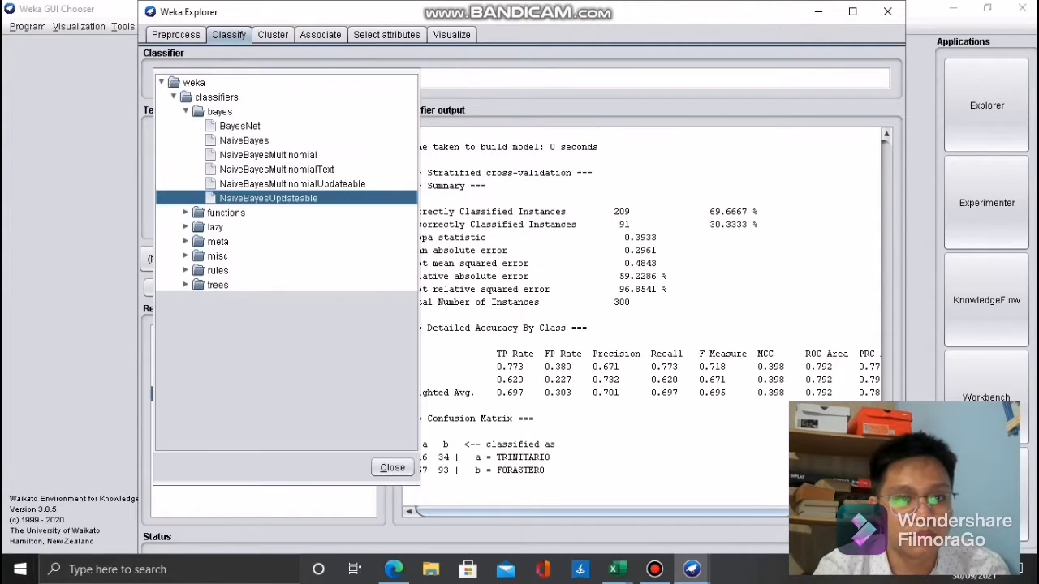
pyautogui.click(185, 213)
pyautogui.click(236, 257)
pyautogui.click(202, 289)
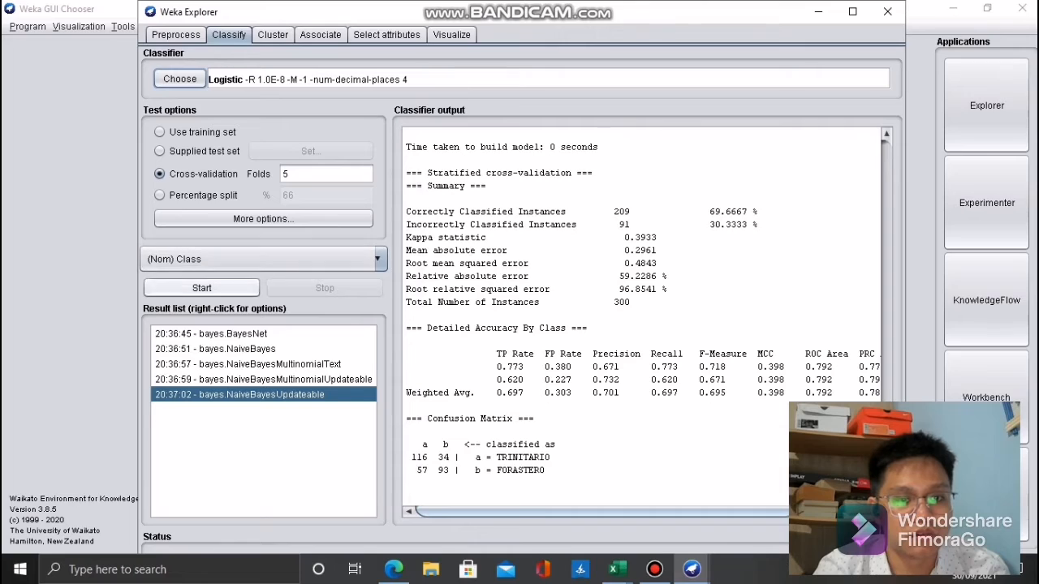
pyautogui.click(180, 79)
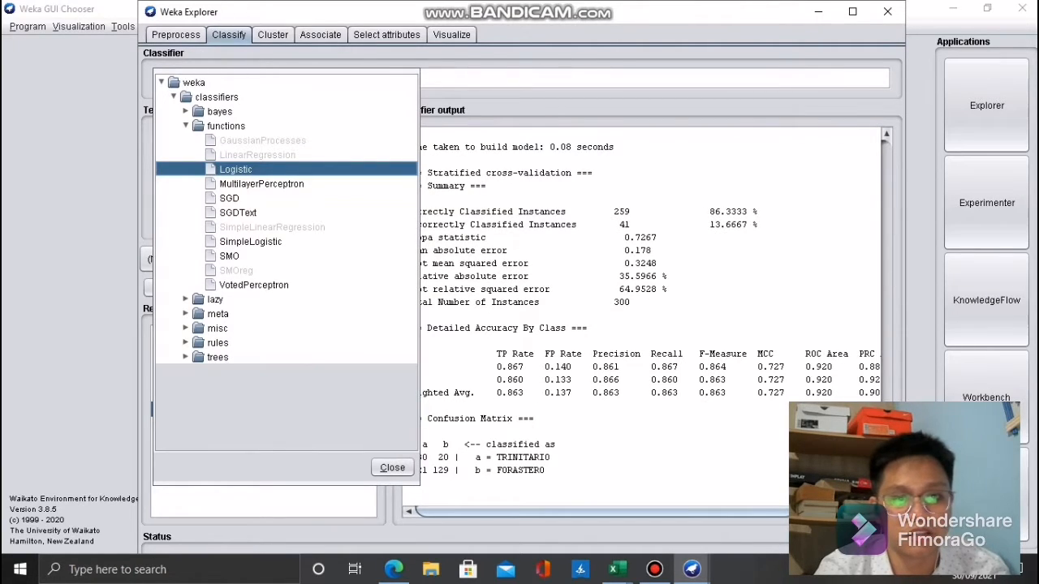
pyautogui.click(262, 184)
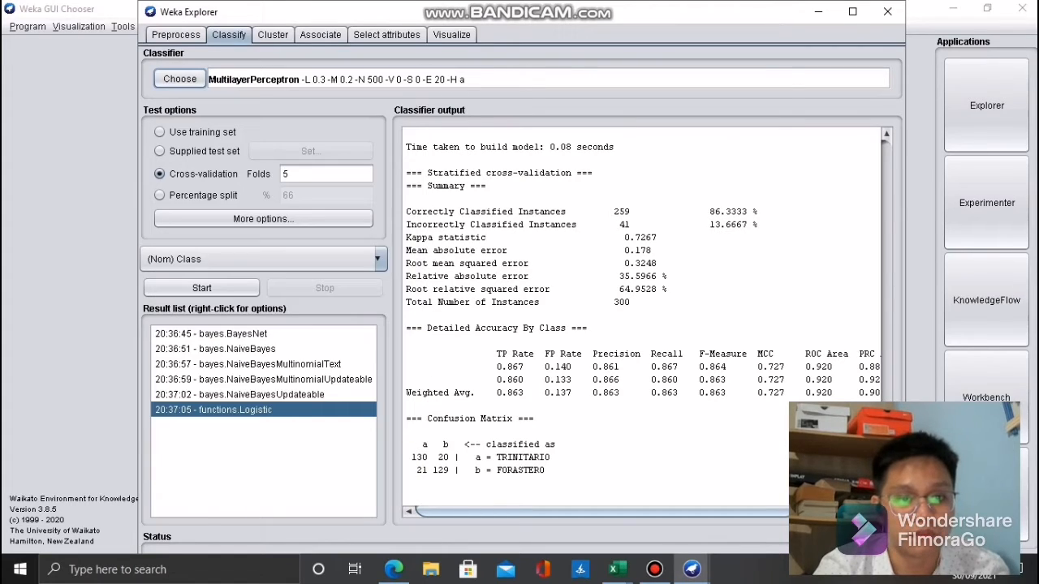
pyautogui.click(201, 288)
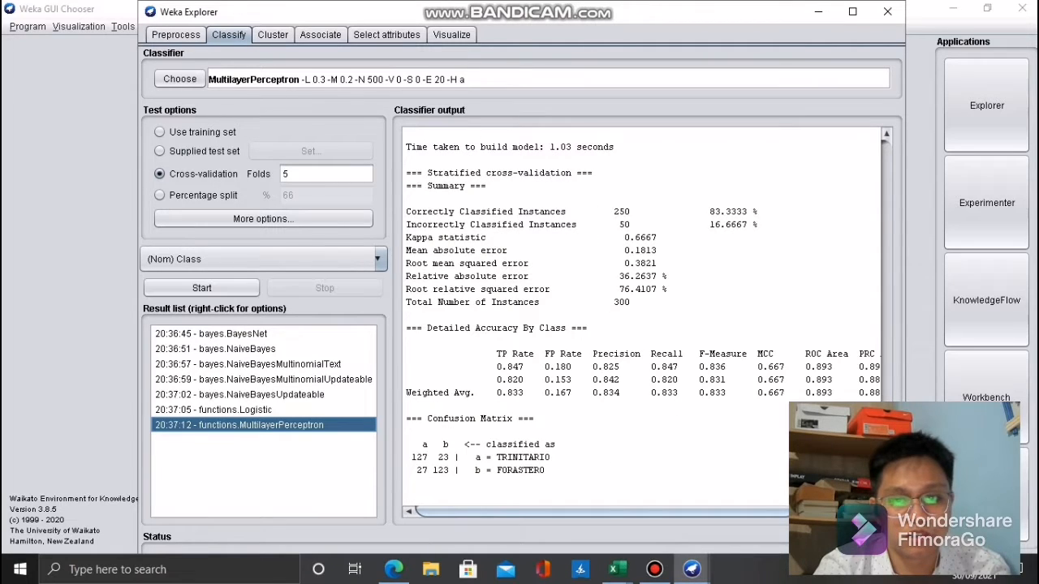
# - Run the SGD and SGDText classifiers from the functions group on the dataset
pyautogui.click(179, 79)
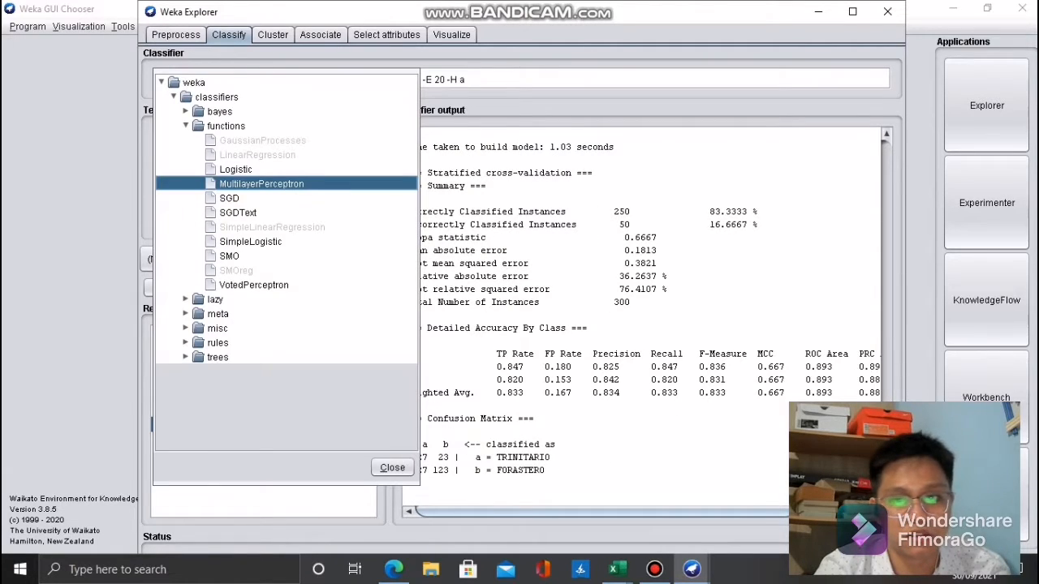
pyautogui.click(230, 198)
pyautogui.click(201, 288)
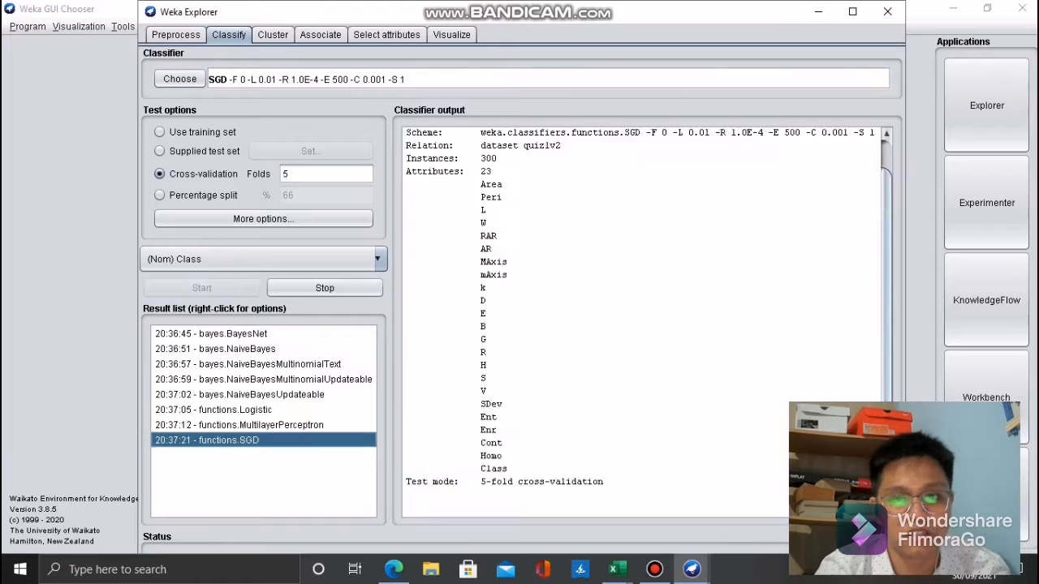
pyautogui.click(180, 78)
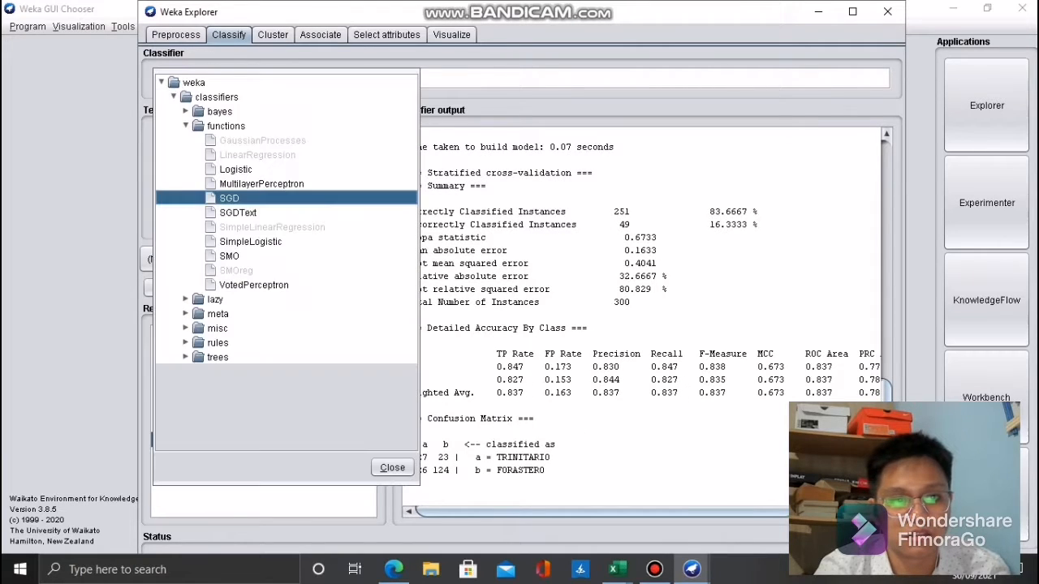
pyautogui.click(238, 211)
pyautogui.click(201, 288)
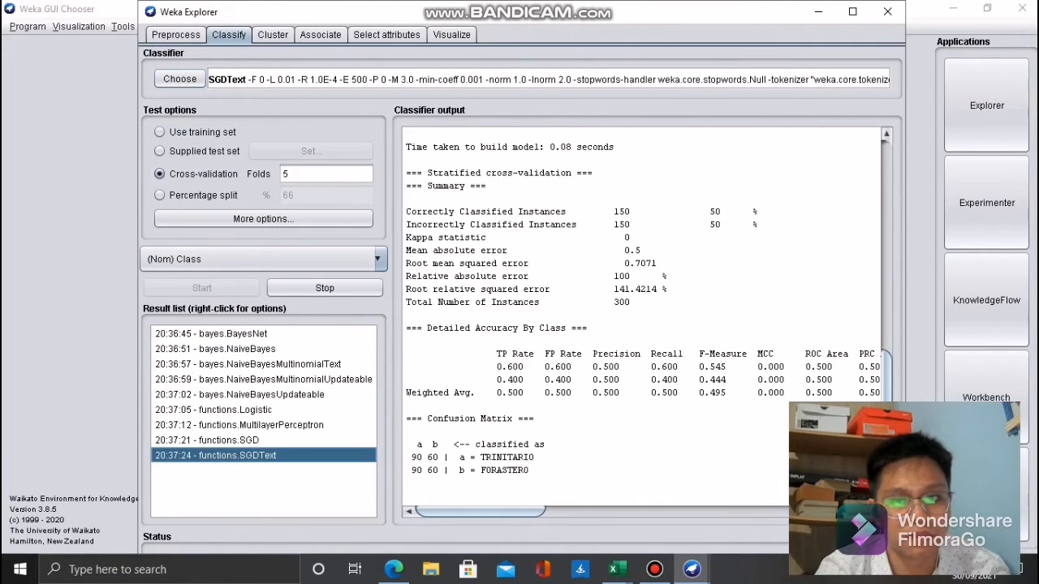
# - Run the SimpleLogistic and SMO classifiers from the functions group on the dataset
pyautogui.click(179, 78)
pyautogui.click(250, 241)
pyautogui.click(201, 288)
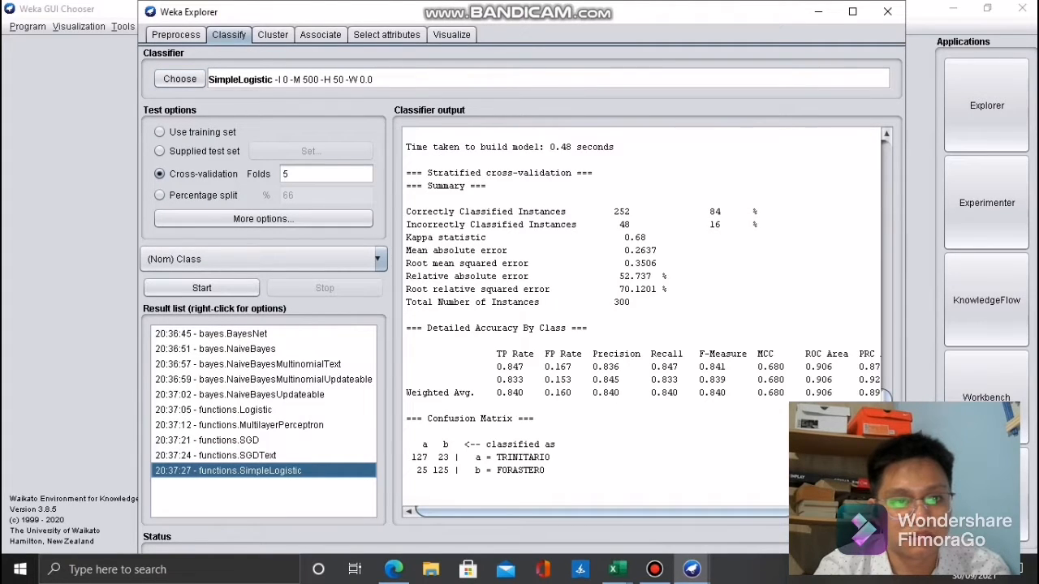
pyautogui.click(179, 79)
pyautogui.click(202, 317)
pyautogui.click(201, 289)
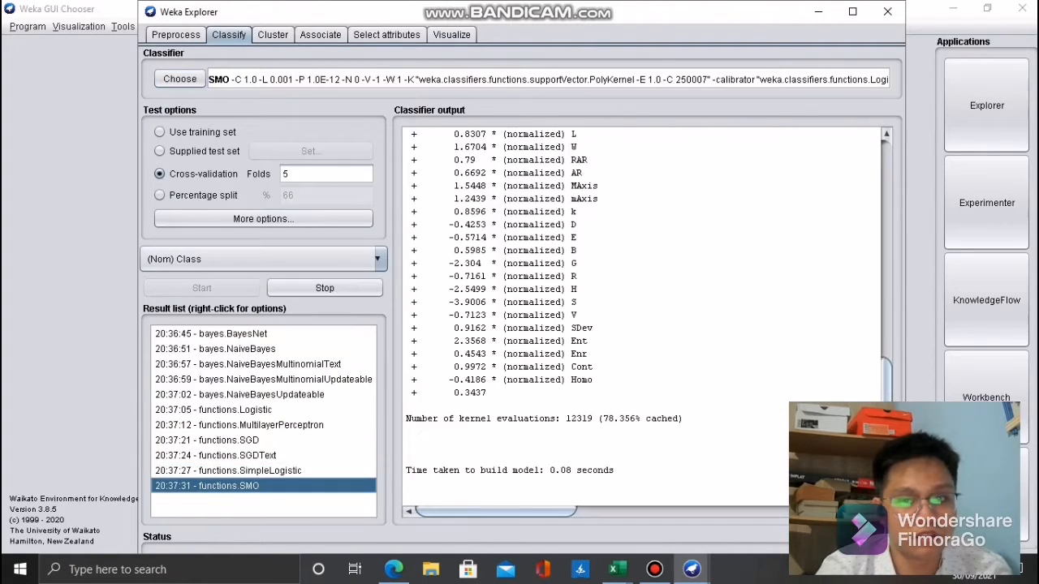
# - Run the VotedPerceptron classifier from the functions group on the dataset
pyautogui.click(179, 79)
pyautogui.click(244, 287)
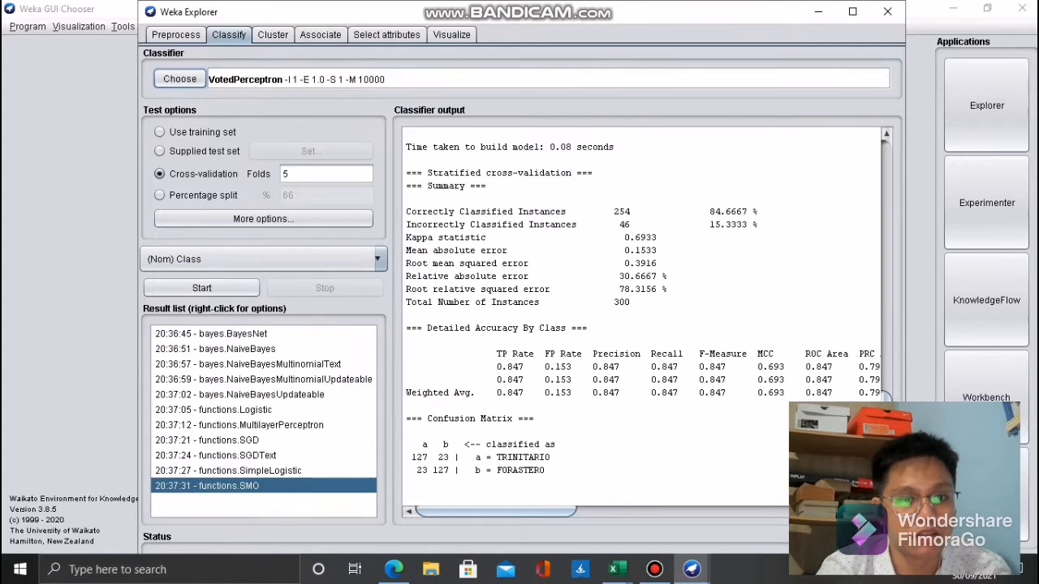
pyautogui.click(201, 288)
# - Run the IBk classifier from the lazy group with its default parameters
pyautogui.click(180, 79)
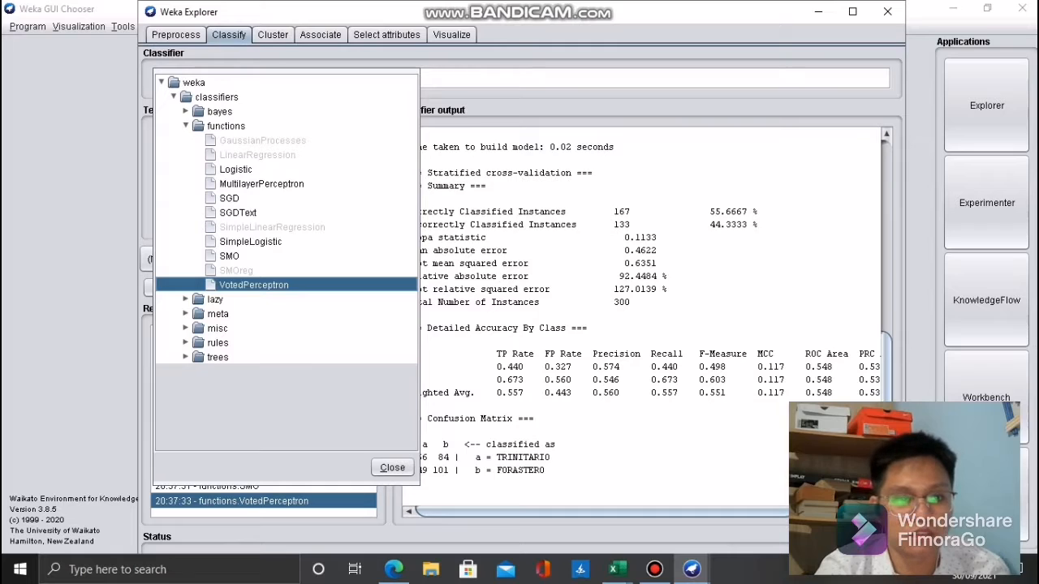
pyautogui.click(186, 299)
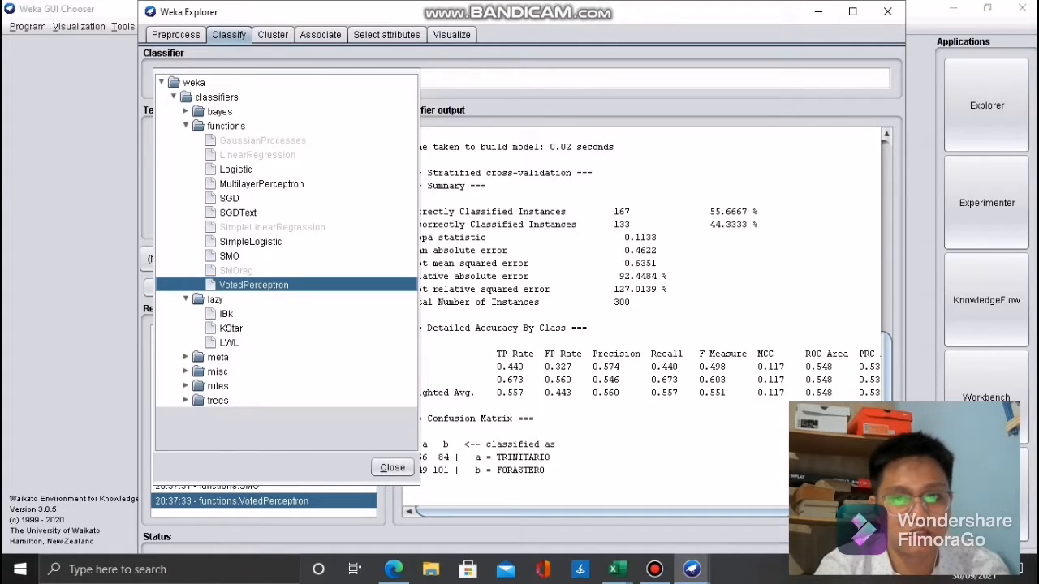
pyautogui.click(225, 314)
pyautogui.click(205, 288)
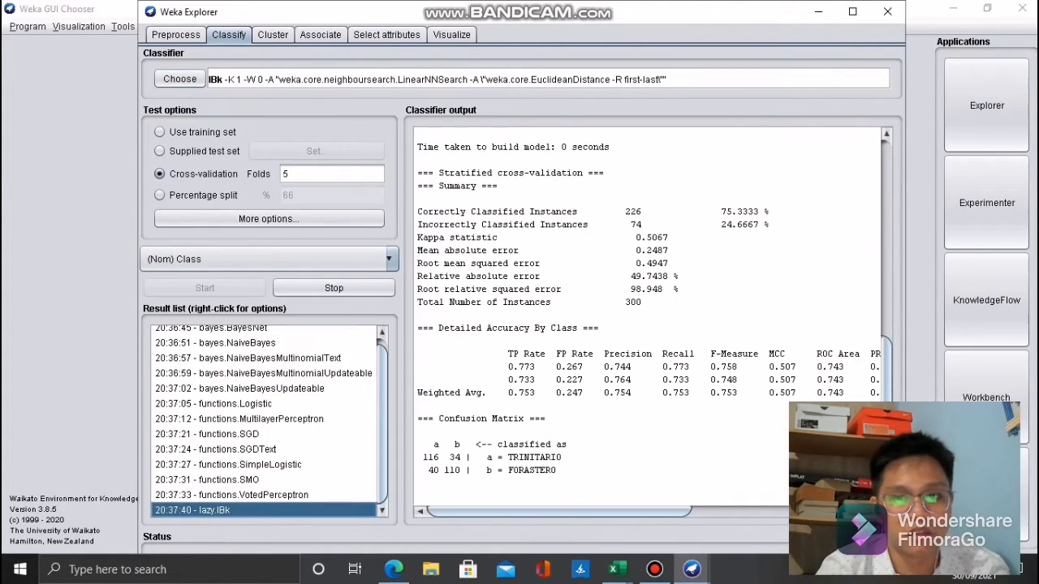
# - Run the JRip classifier from the rules group with its default parameters
pyautogui.click(179, 78)
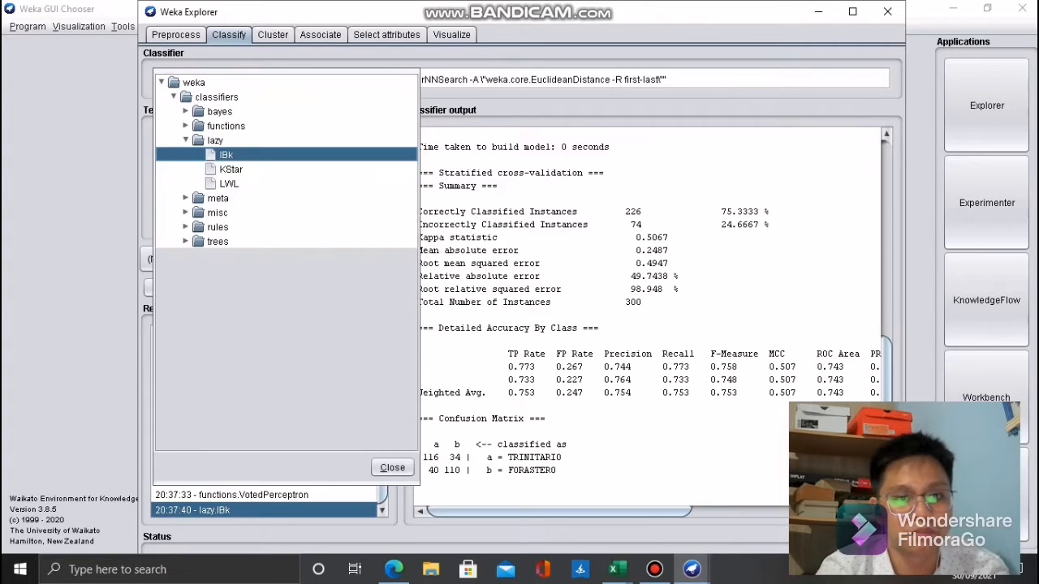
pyautogui.click(186, 213)
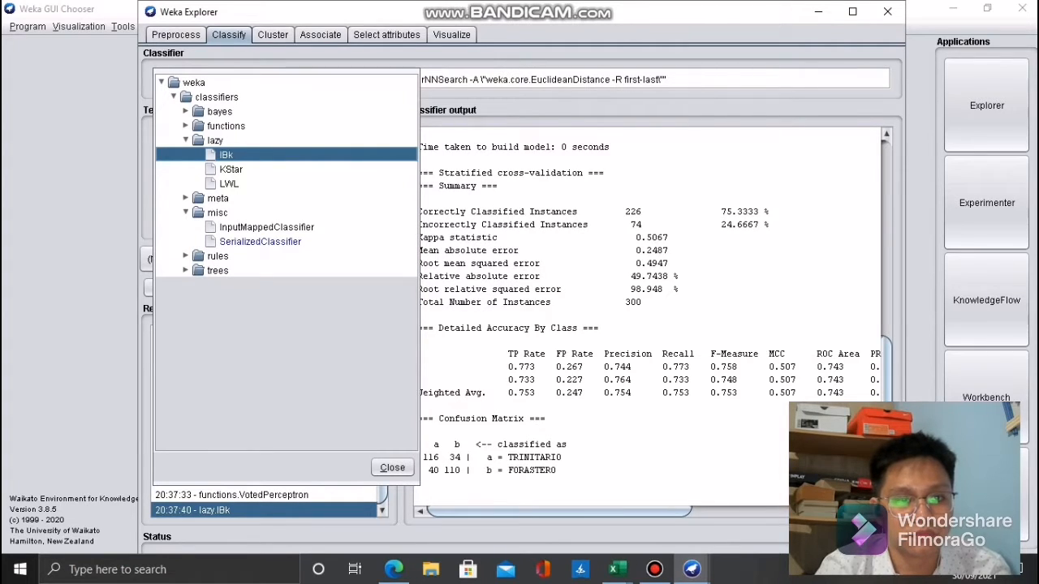
pyautogui.click(186, 256)
pyautogui.click(228, 285)
pyautogui.click(204, 288)
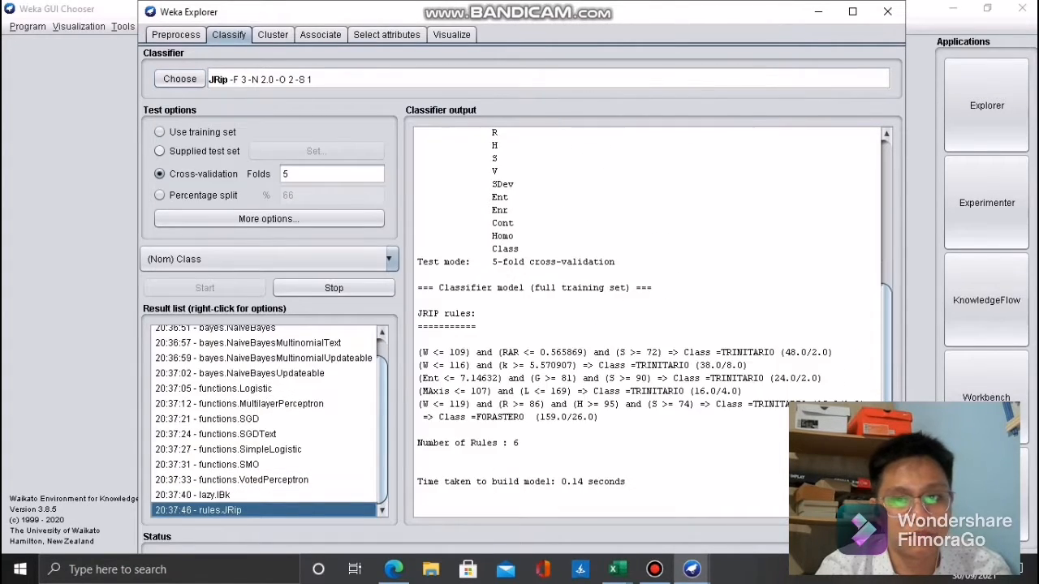
# - Run the DecisionTable and OneR classifiers from the rules group on the dataset
pyautogui.click(179, 78)
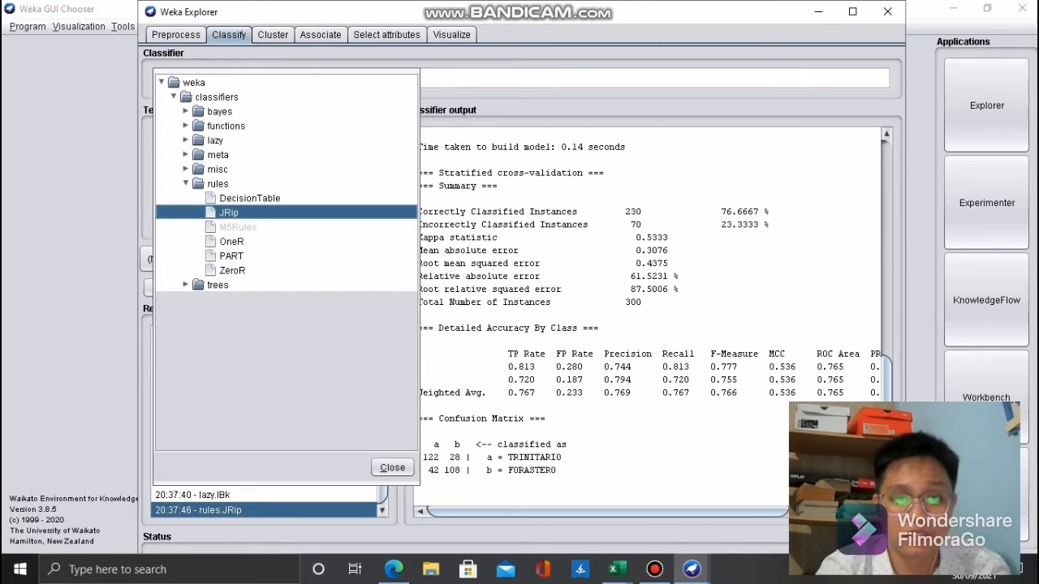
pyautogui.click(249, 198)
pyautogui.click(204, 288)
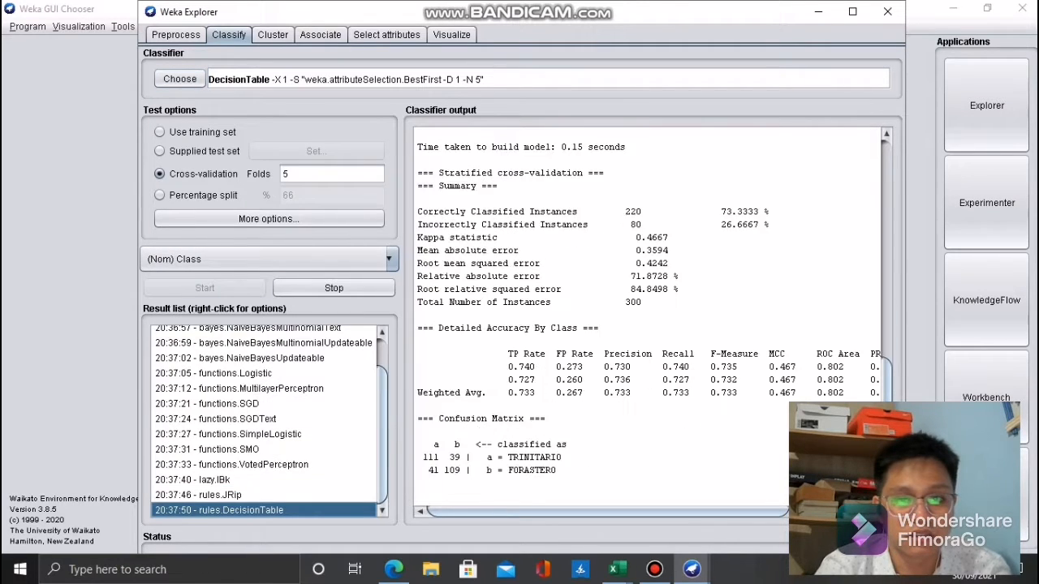
pyautogui.click(180, 78)
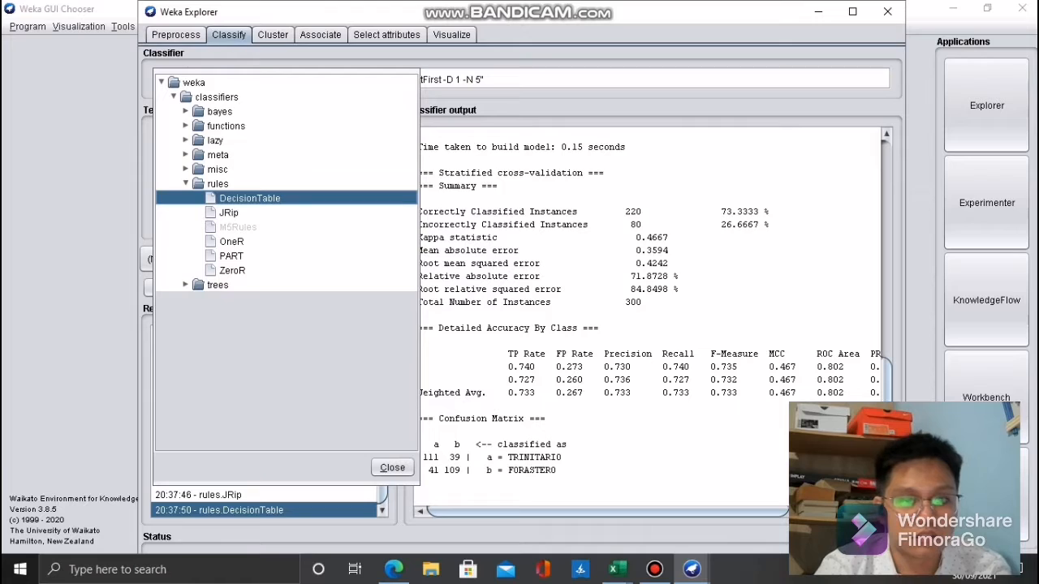
pyautogui.click(232, 241)
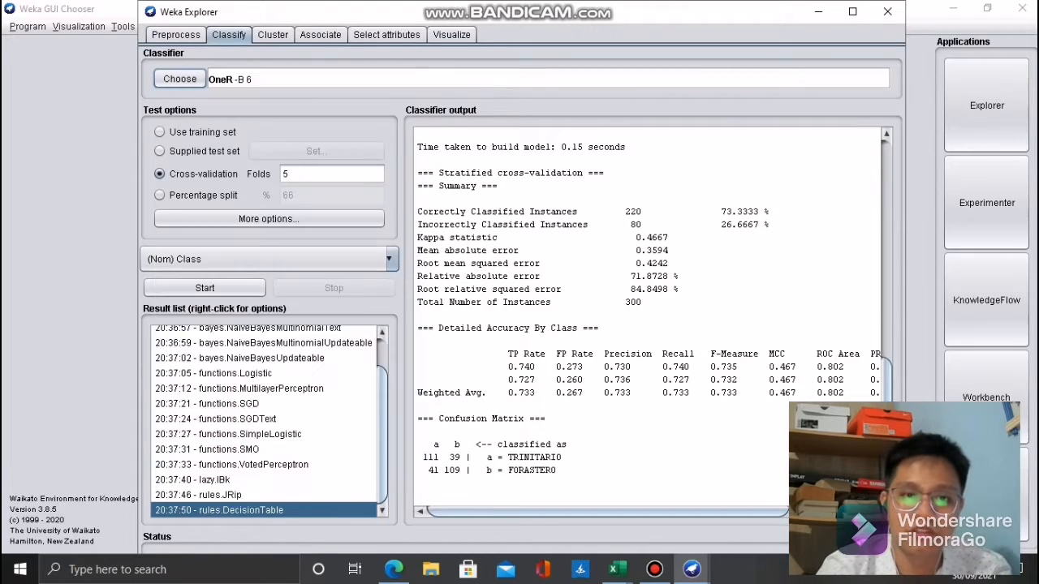
pyautogui.click(205, 288)
# - Run the PART classifier from the rules group with 5-fold cross-validation
pyautogui.click(180, 79)
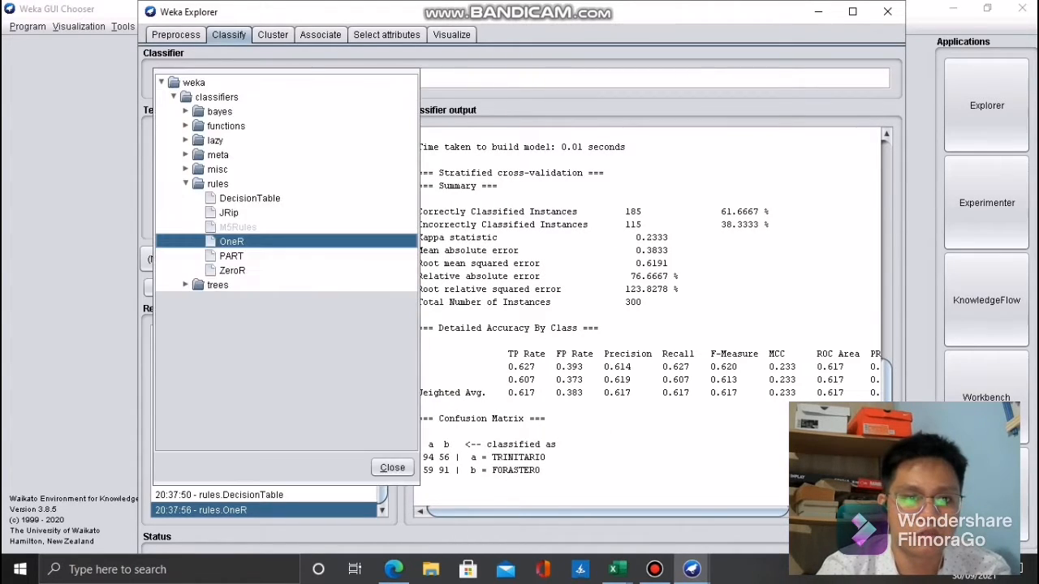
pyautogui.click(220, 320)
pyautogui.click(204, 288)
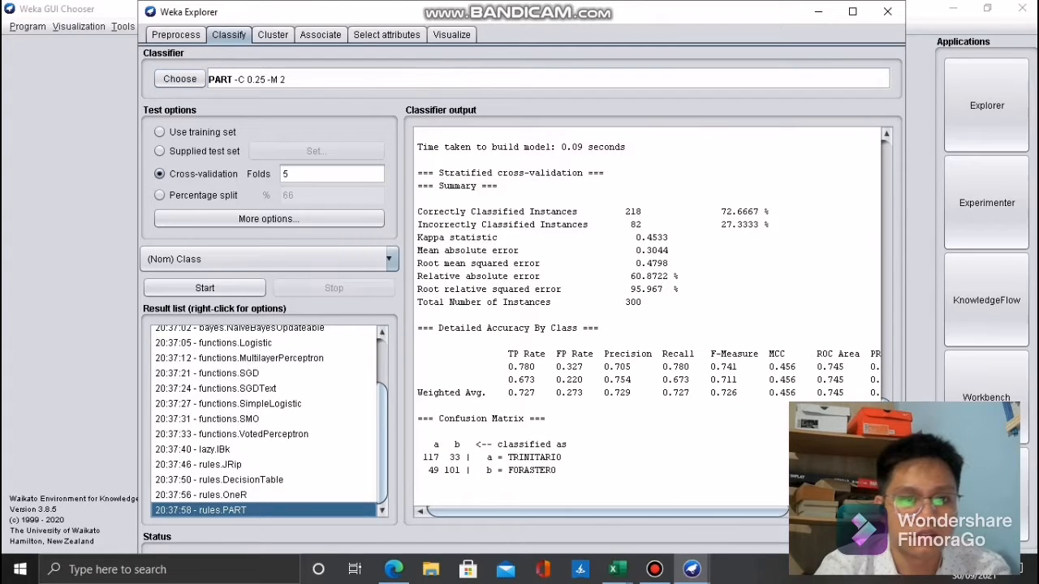
# - Run the J48 and LMT classifiers from the trees group with their default parameters
pyautogui.click(179, 79)
pyautogui.click(185, 285)
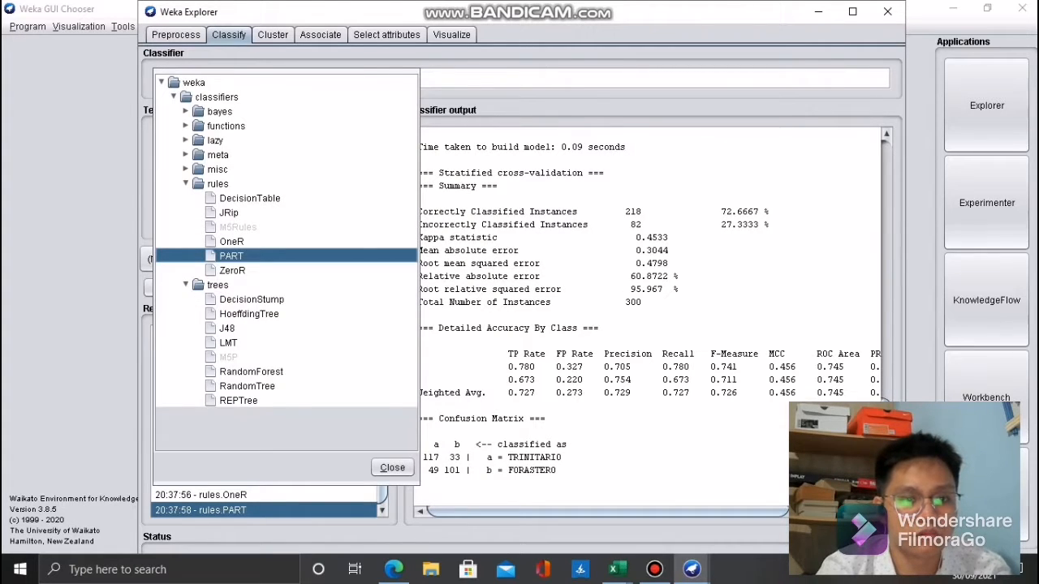
pyautogui.click(227, 328)
pyautogui.click(205, 288)
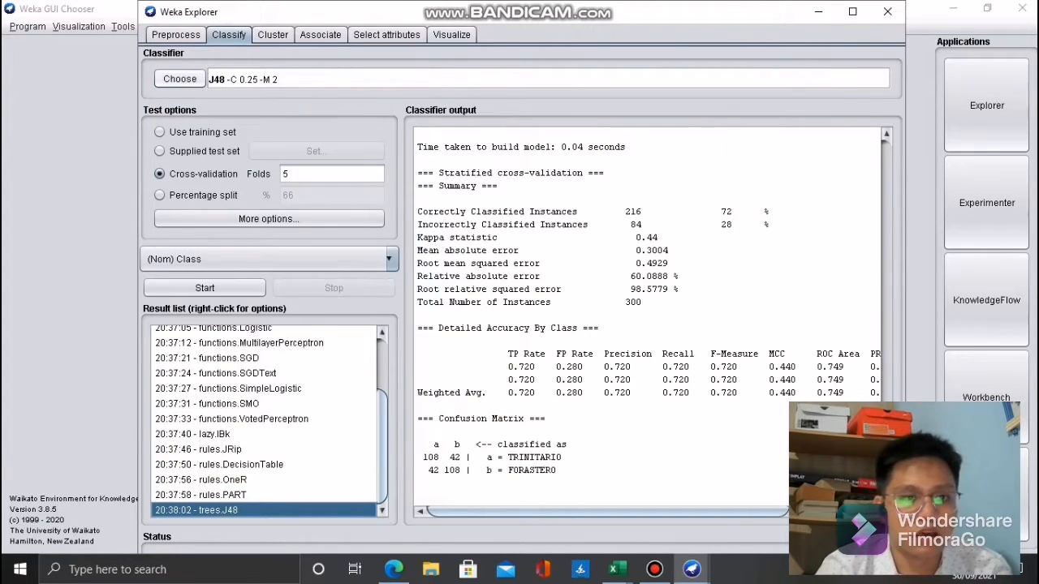
pyautogui.click(180, 79)
pyautogui.click(221, 253)
pyautogui.click(204, 288)
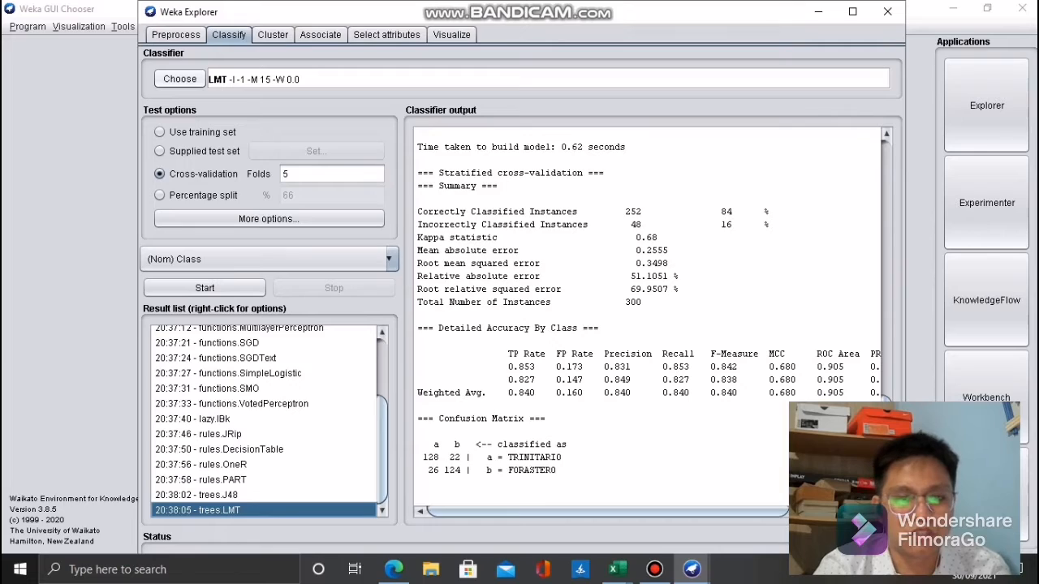
# - Run the RandomForest and RandomTree classifiers from the trees group with their default parameters
pyautogui.click(179, 79)
pyautogui.click(252, 285)
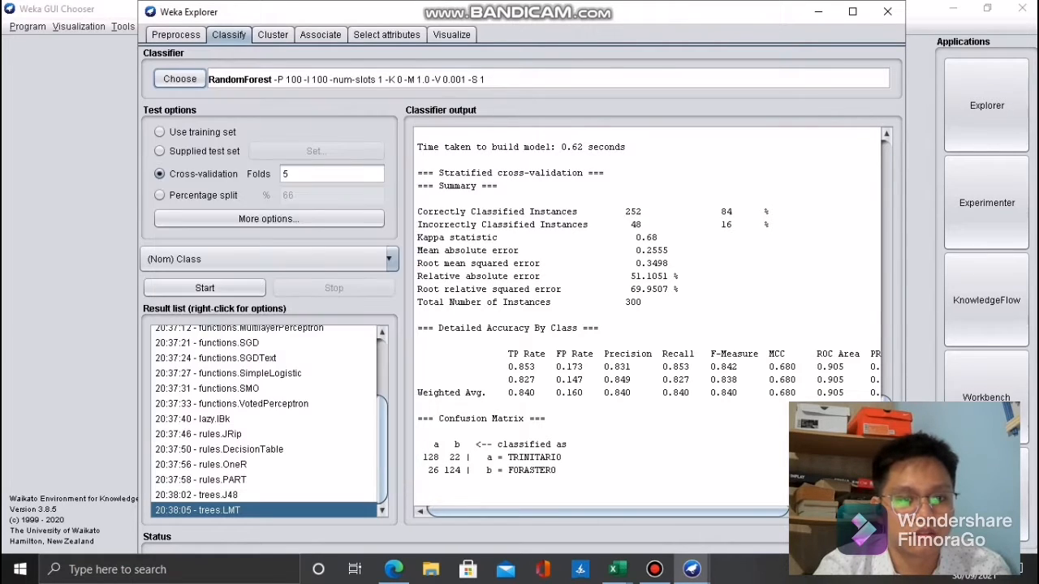
pyautogui.click(205, 287)
pyautogui.click(179, 79)
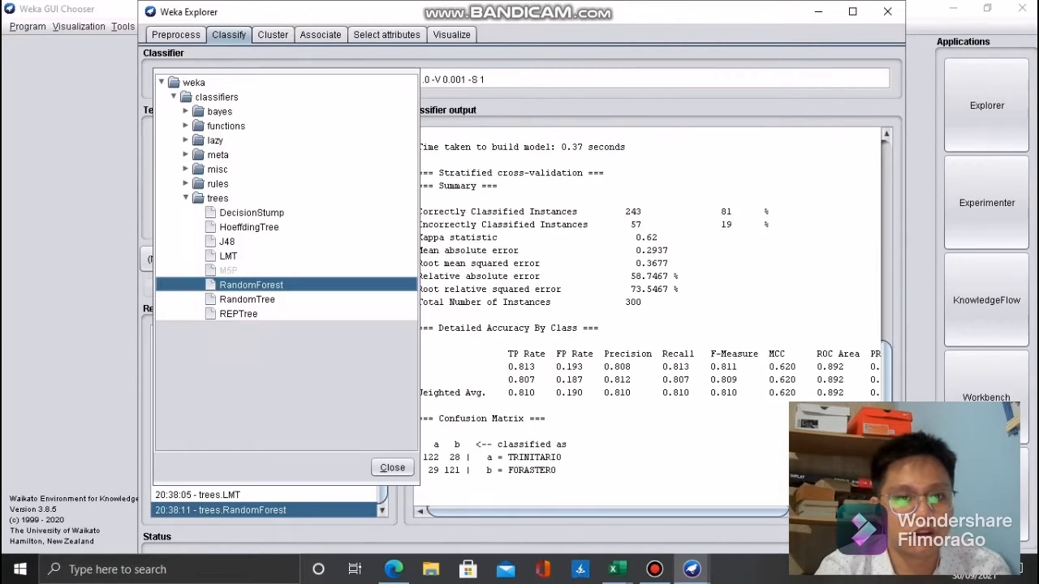
pyautogui.click(247, 300)
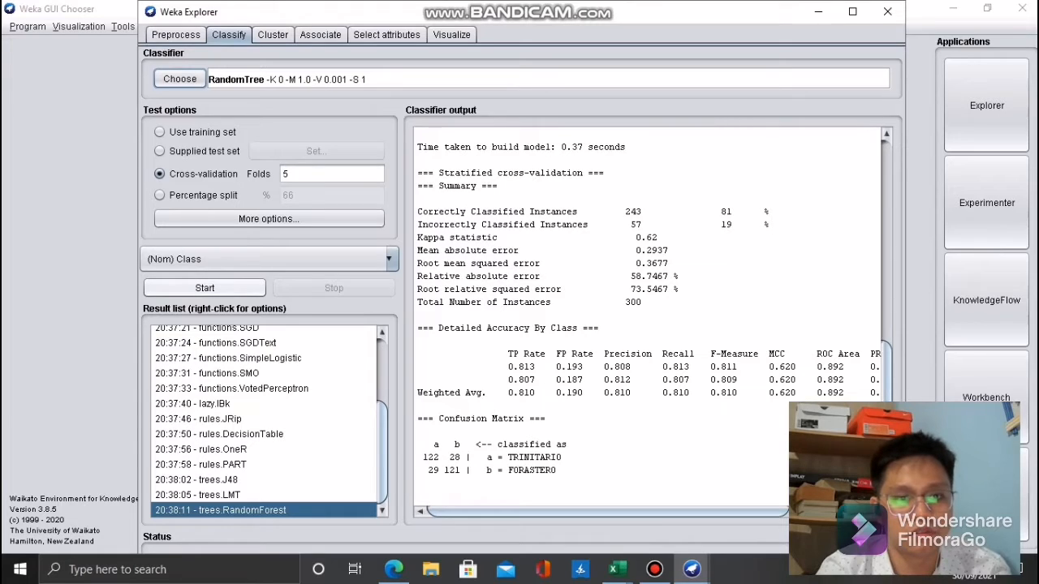
pyautogui.click(205, 287)
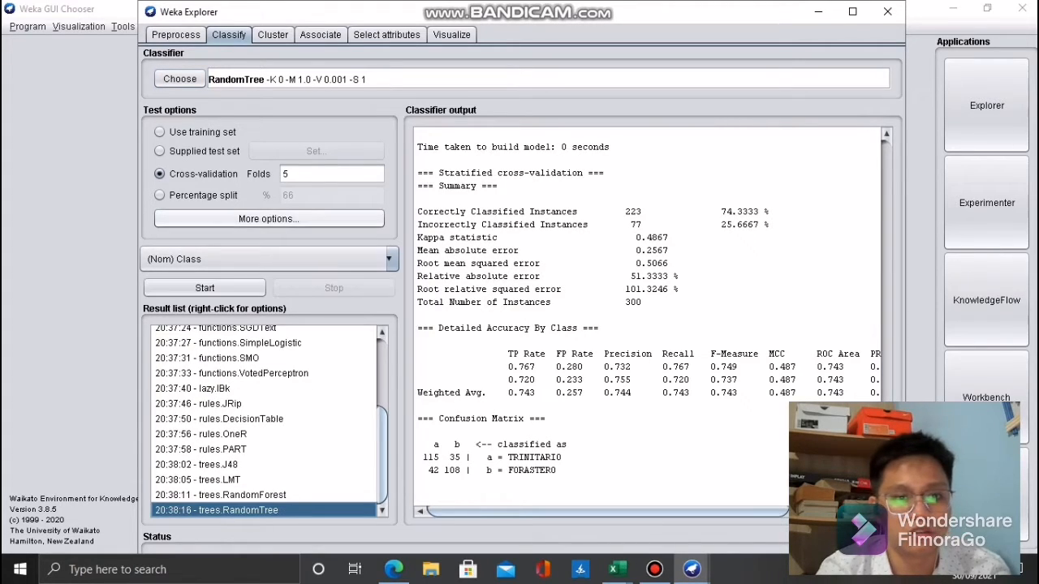
# - Switch the test option to the training set and run the BayesNet classifier from the bayes group
pyautogui.click(180, 79)
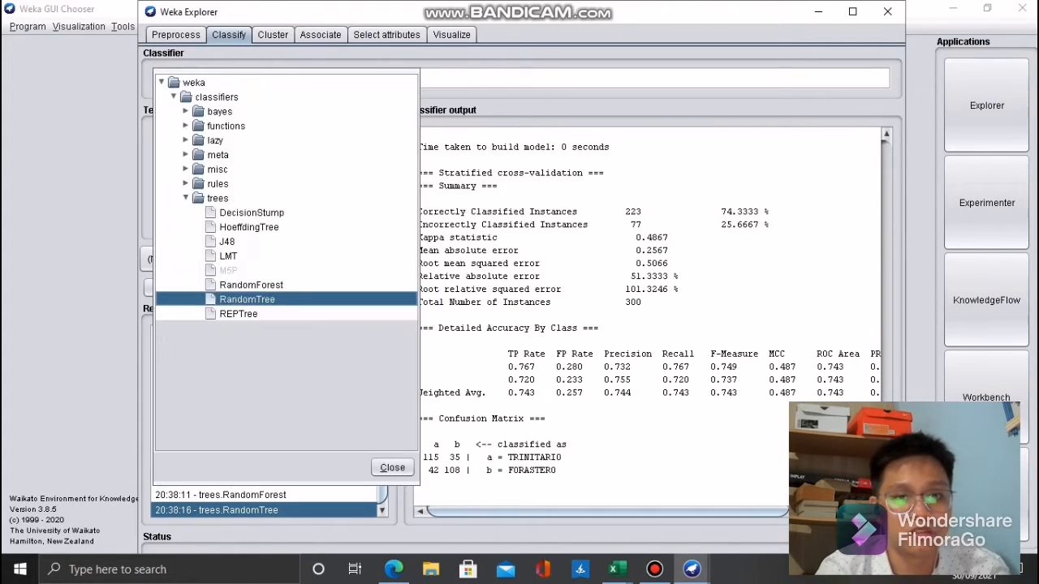
pyautogui.click(393, 468)
pyautogui.click(160, 131)
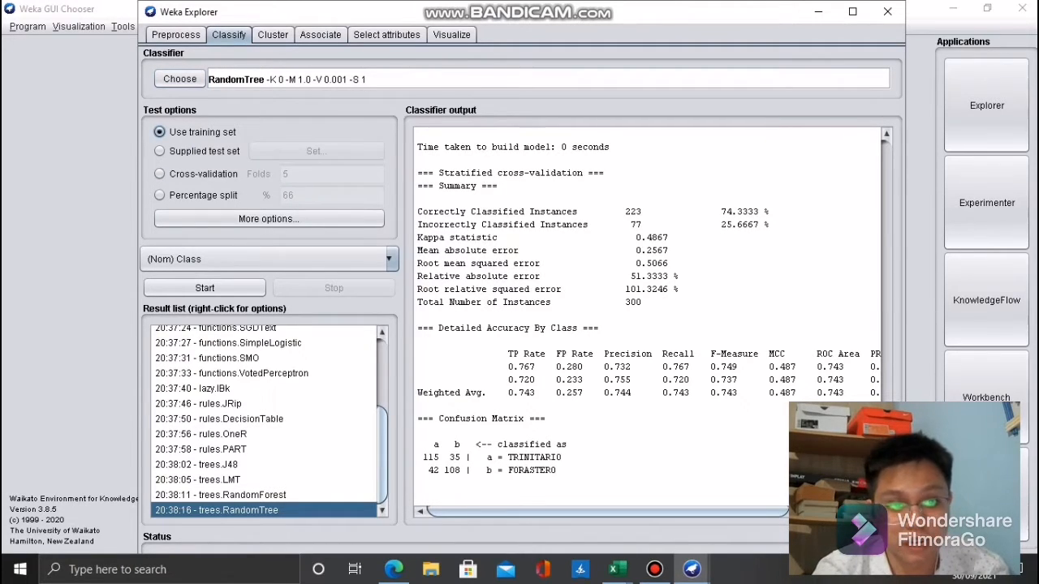
pyautogui.scroll(10, 642, 321)
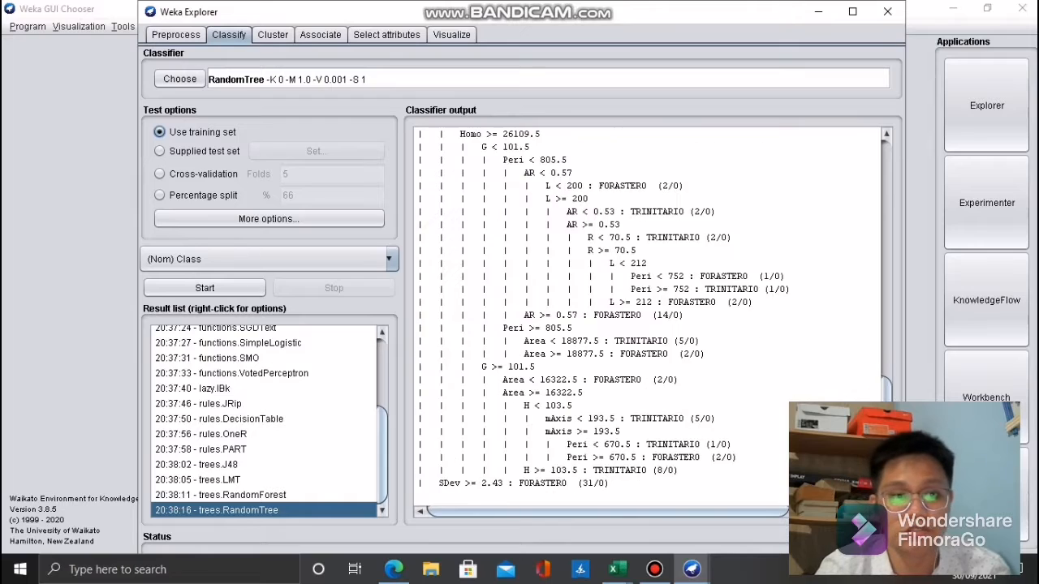
pyautogui.click(179, 79)
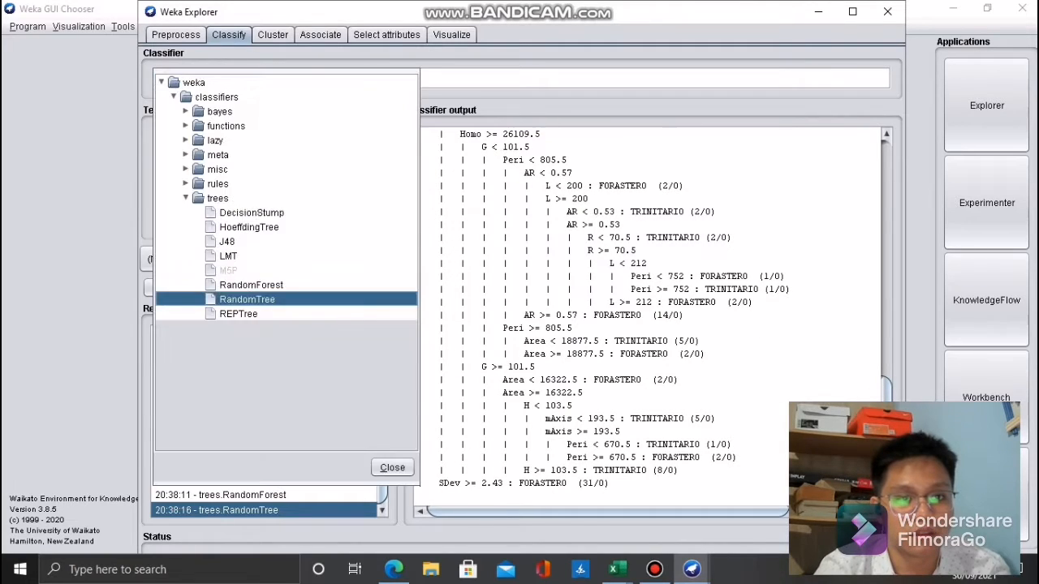
pyautogui.click(185, 111)
pyautogui.click(243, 126)
pyautogui.click(205, 289)
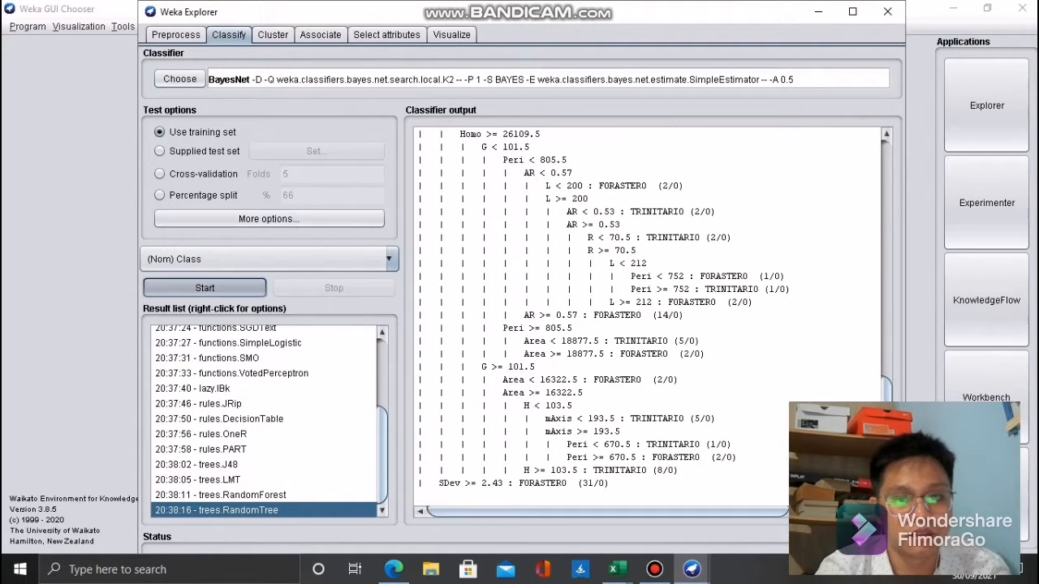
# - Evaluate the NaiveBayes and NaiveBayesMultinomial classifiers from the bayes group on the training set
pyautogui.click(179, 78)
pyautogui.click(244, 141)
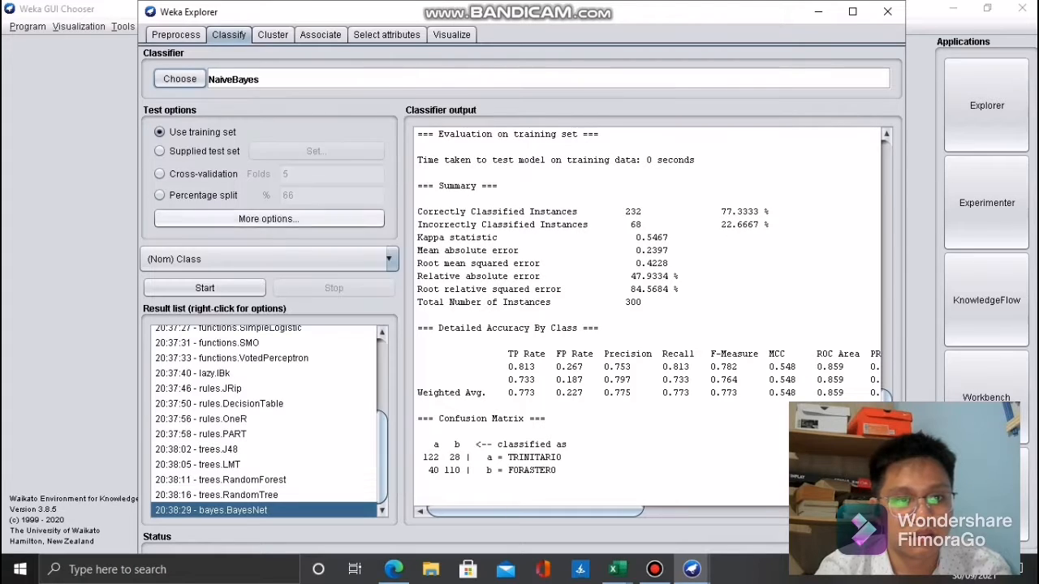
pyautogui.click(205, 288)
pyautogui.click(179, 79)
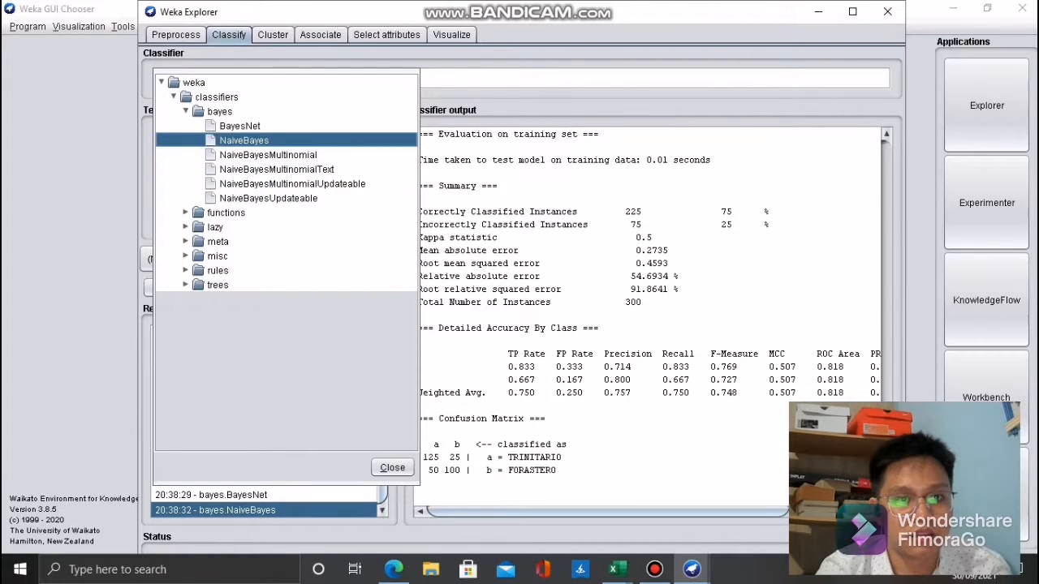
pyautogui.click(267, 154)
pyautogui.click(204, 288)
# - Evaluate the NaiveBayesMultinomialText and NaiveBayesMultinomialUpdateable classifiers from the bayes group on the training set
pyautogui.click(179, 79)
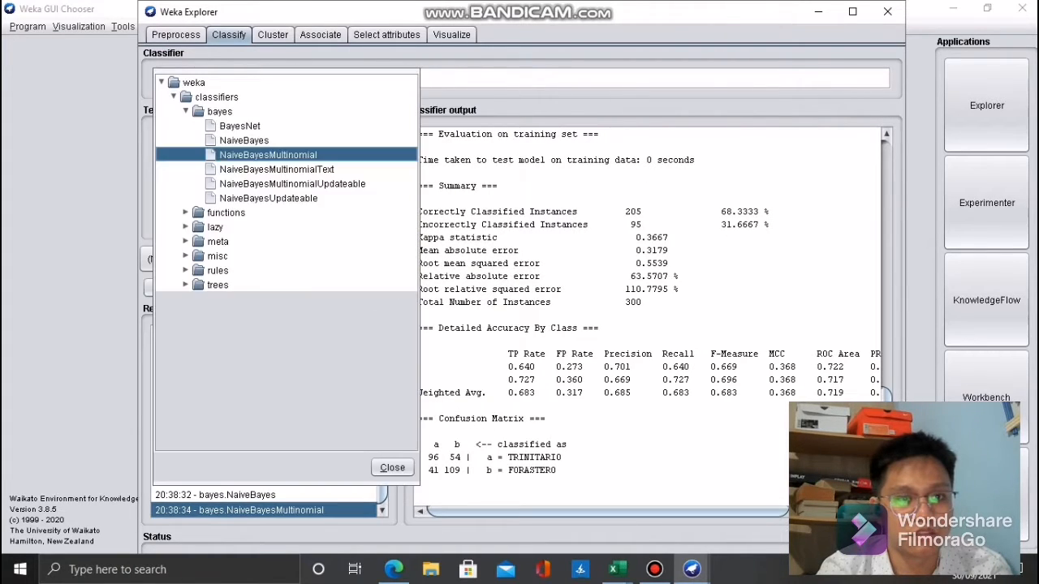
pyautogui.click(277, 169)
pyautogui.click(204, 288)
pyautogui.click(179, 79)
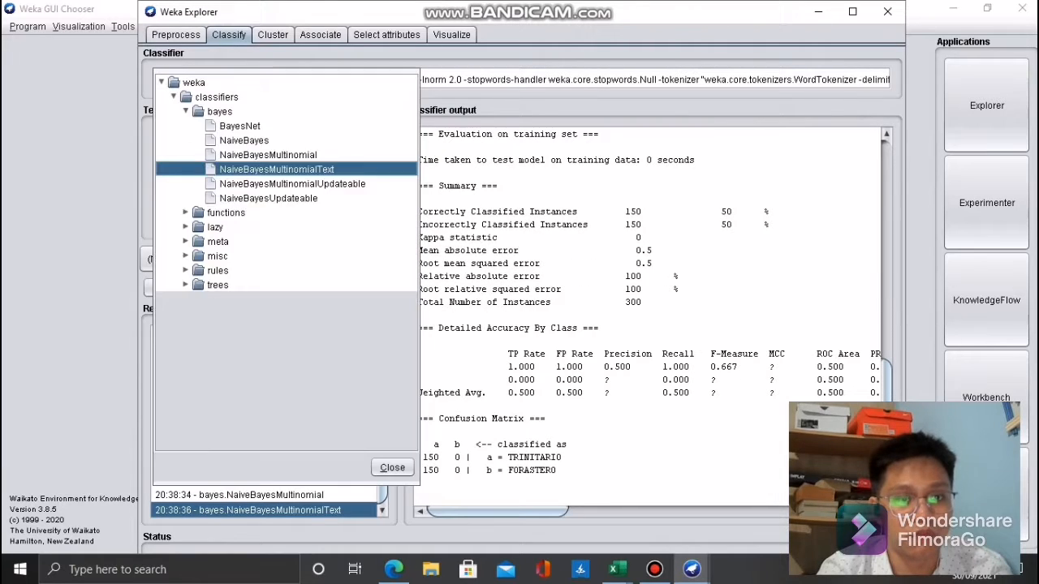
pyautogui.click(292, 183)
pyautogui.click(205, 288)
# - Evaluate the NaiveBayesUpdateable classifier from the bayes group on the training set
pyautogui.click(180, 79)
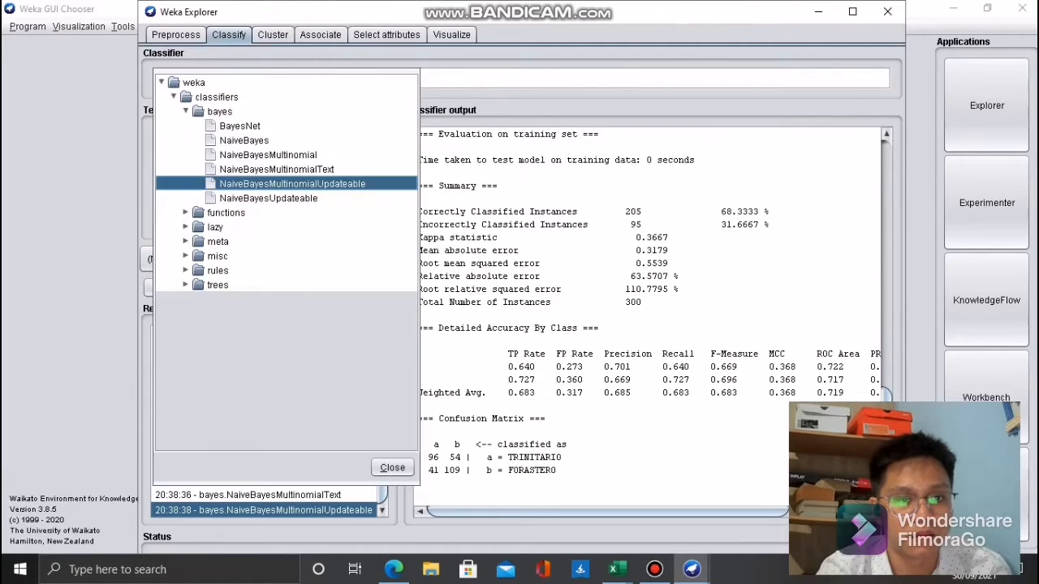
pyautogui.click(268, 198)
pyautogui.click(205, 289)
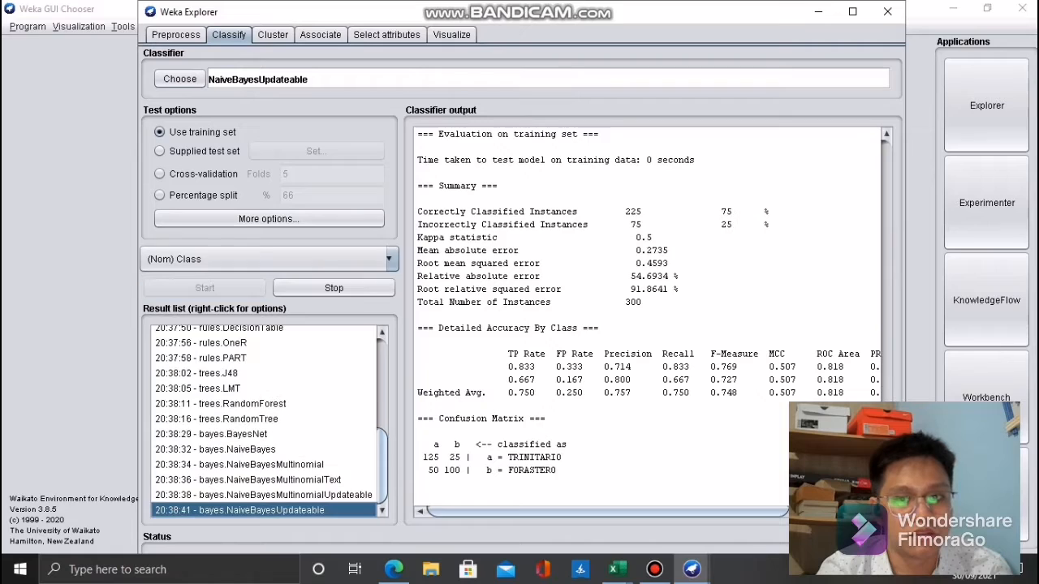
# - Evaluate the Logistic classifier from the functions group on the training set with its default parameters
pyautogui.click(180, 79)
pyautogui.click(185, 212)
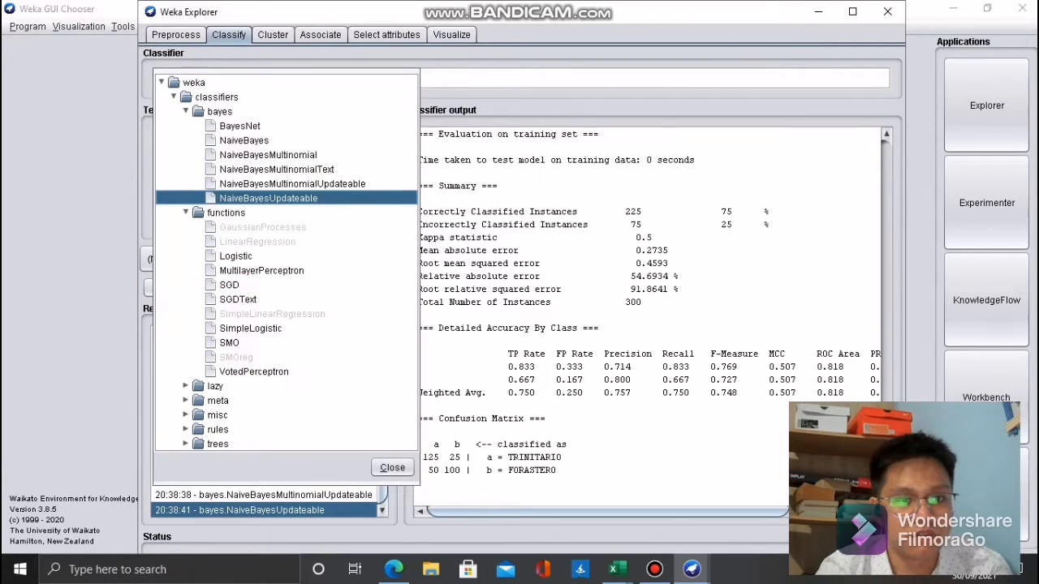
pyautogui.click(232, 227)
pyautogui.click(204, 288)
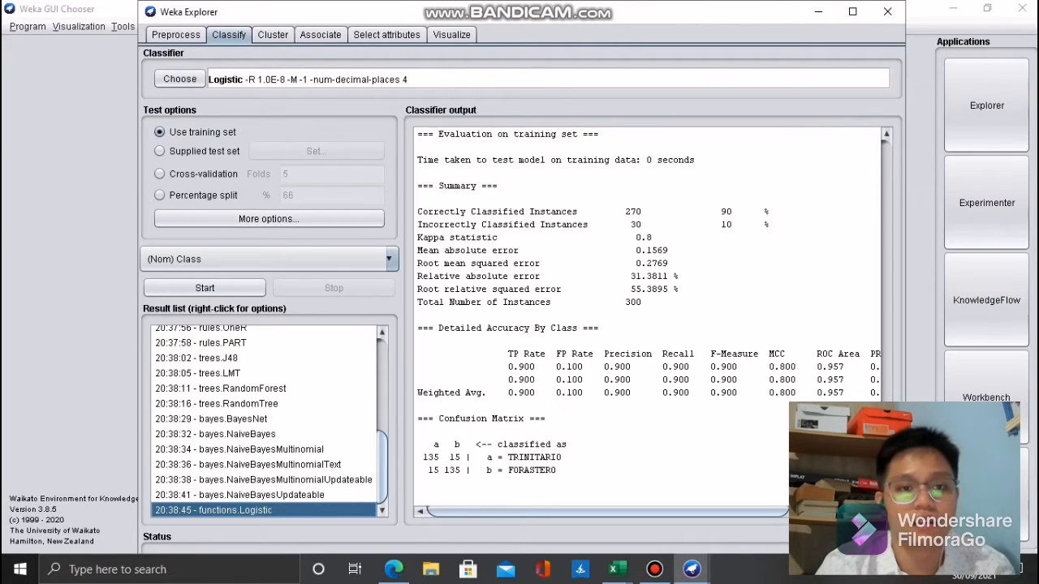
# - Evaluate the MultilayerPerceptron classifier from the functions group on the training set with its default parameters
pyautogui.click(179, 79)
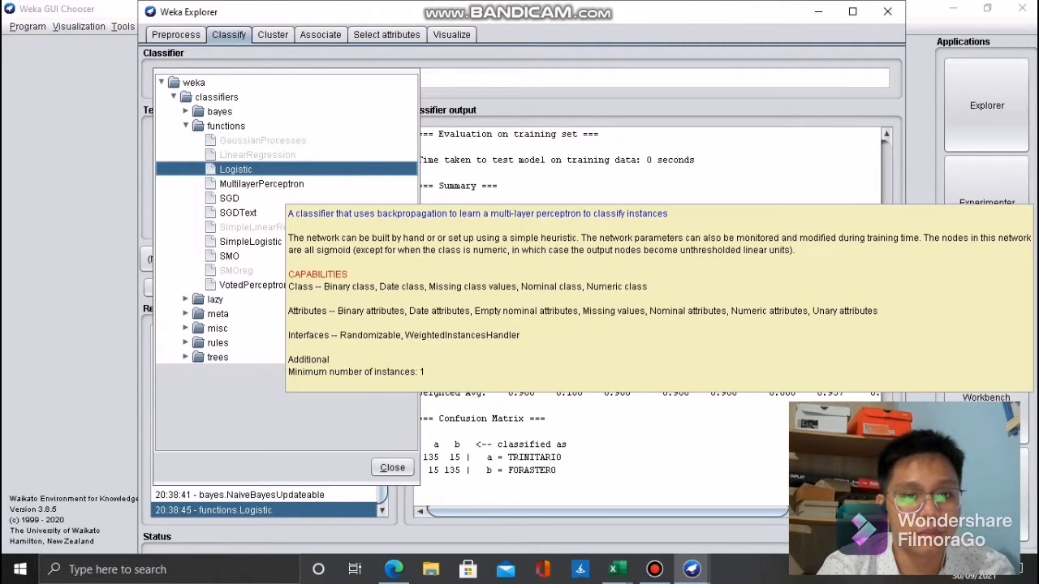
pyautogui.click(261, 183)
pyautogui.click(205, 288)
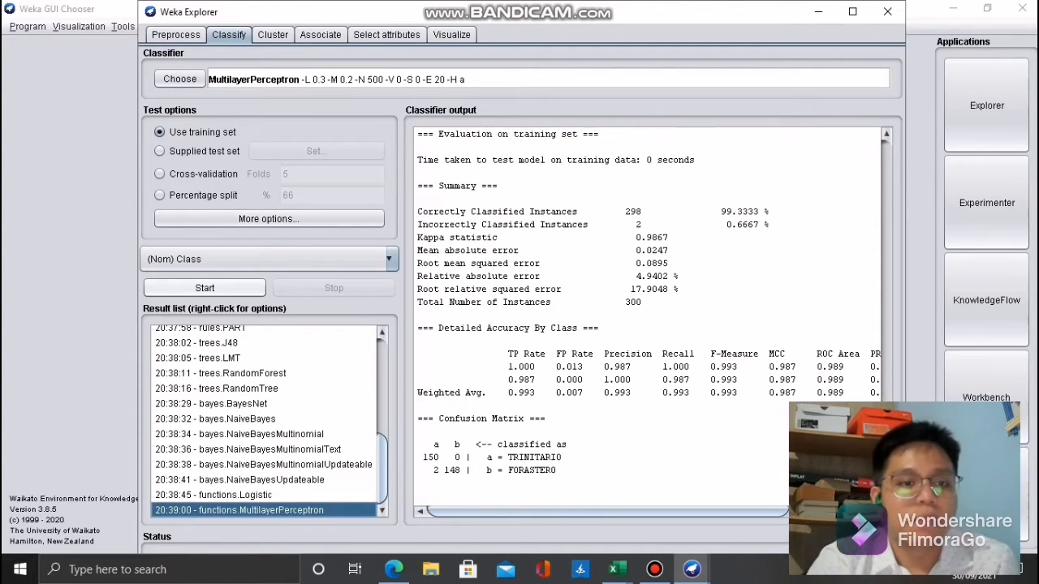
pyautogui.moveTo(711, 225); pyautogui.dragTo(717, 225)
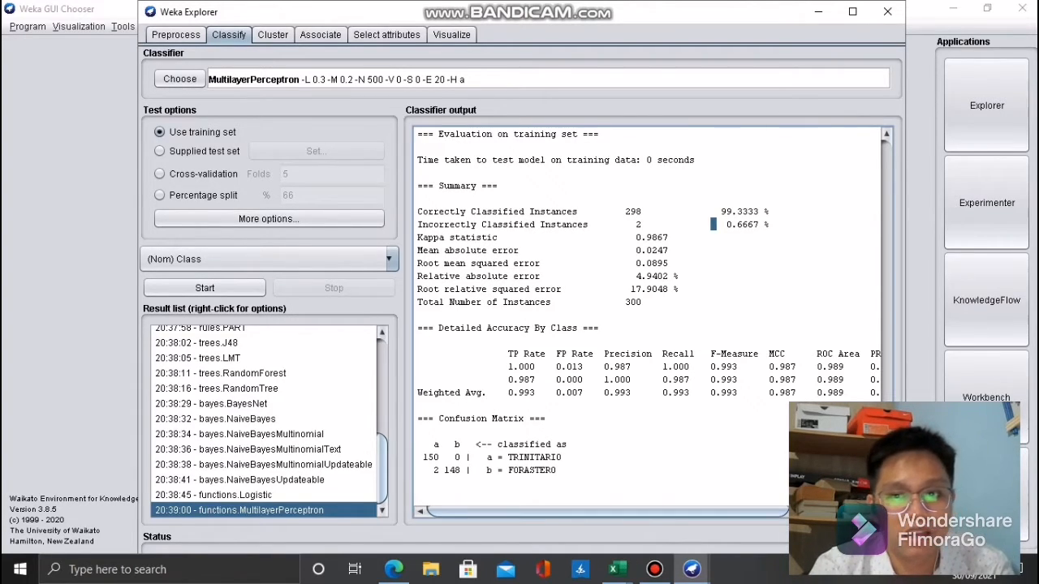
# - Evaluate the SGD and SGDText classifiers from the functions group on the training set
pyautogui.click(180, 78)
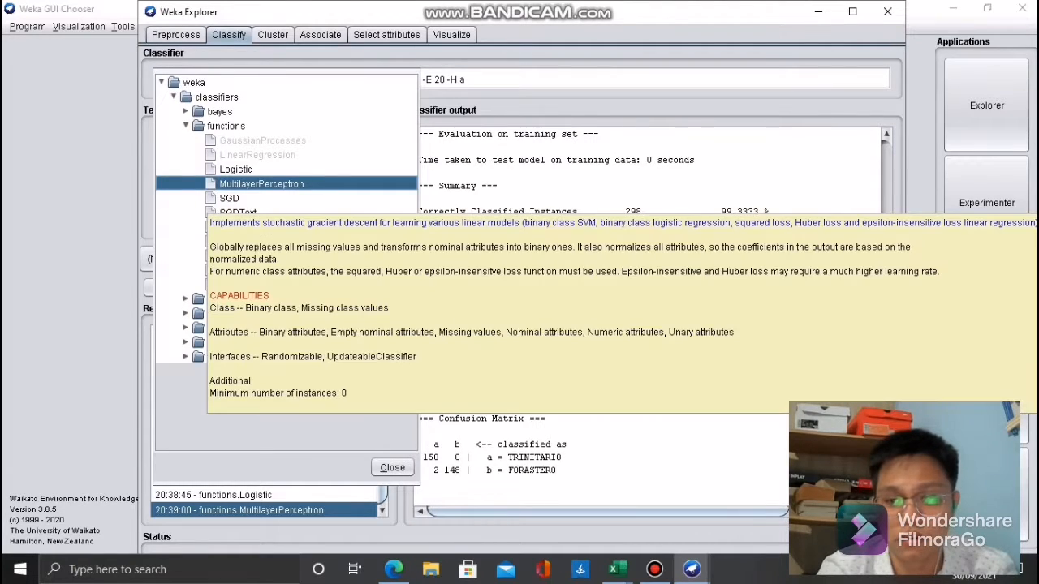
pyautogui.click(229, 198)
pyautogui.click(204, 287)
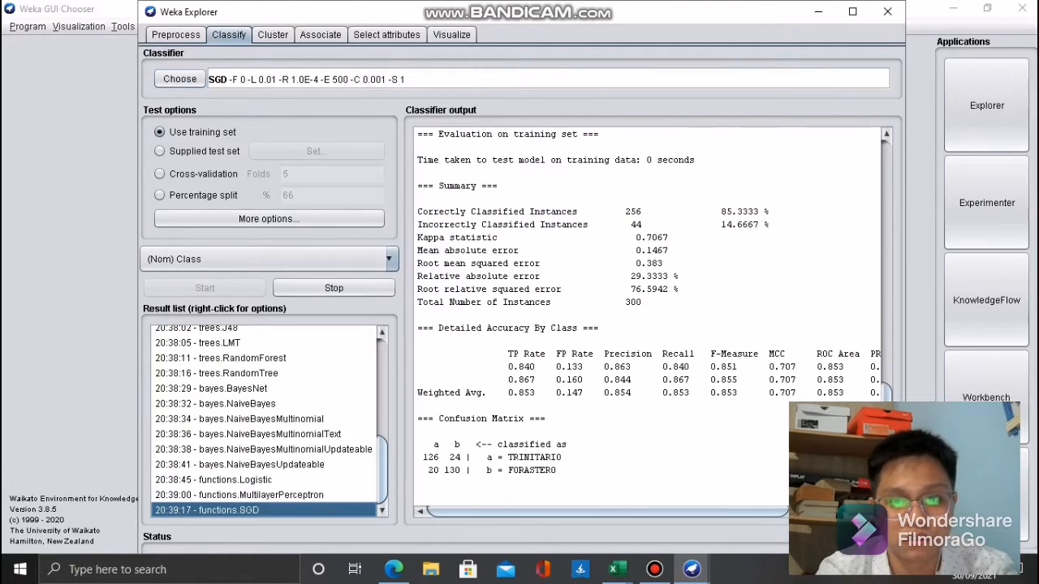
pyautogui.click(179, 79)
pyautogui.click(238, 213)
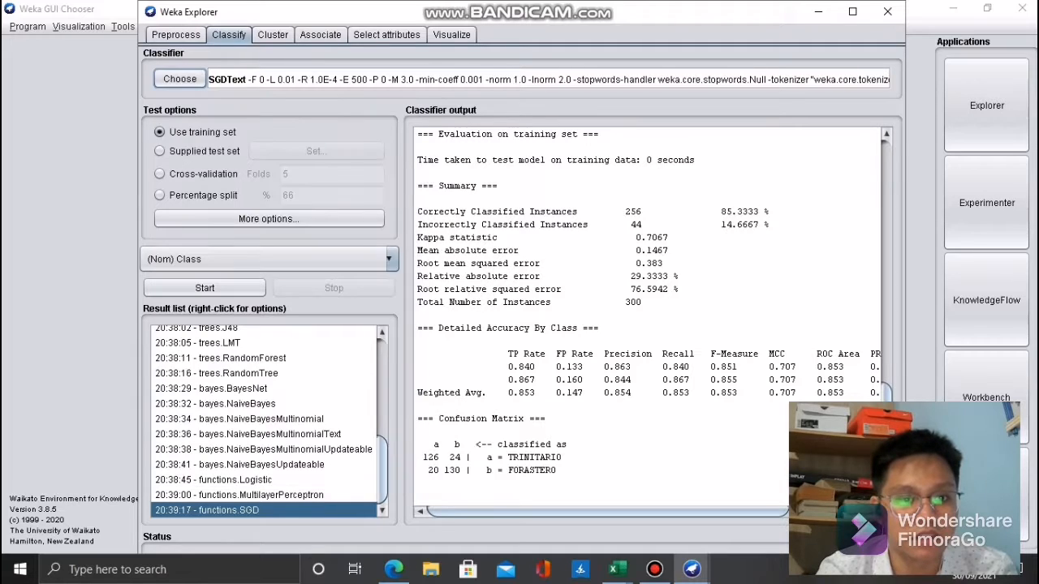
pyautogui.click(205, 287)
# - Evaluate the SimpleLogistic and SMO classifiers from the functions group on the training set
pyautogui.click(180, 79)
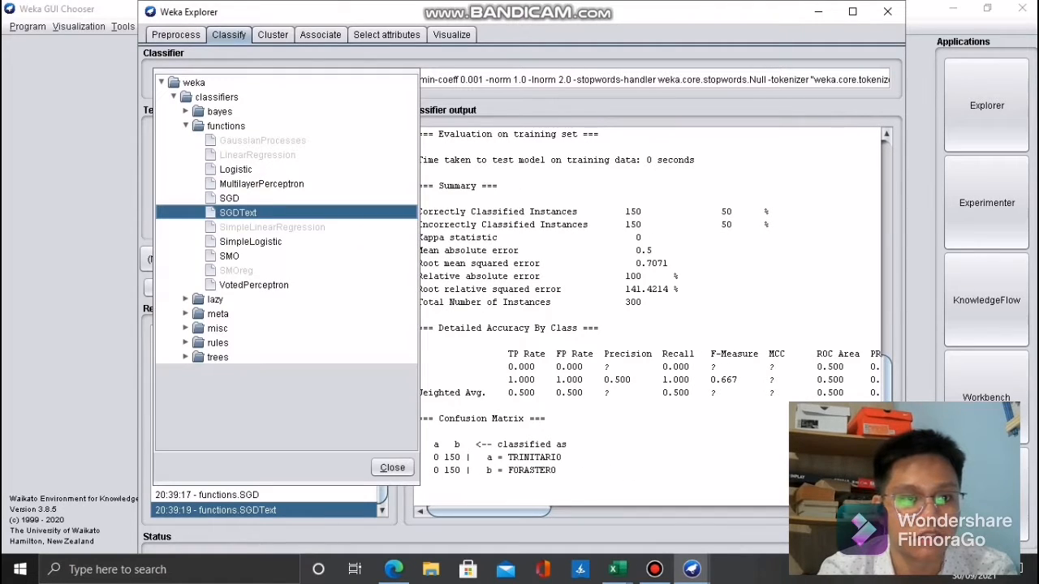
pyautogui.click(250, 242)
pyautogui.click(204, 288)
pyautogui.click(179, 79)
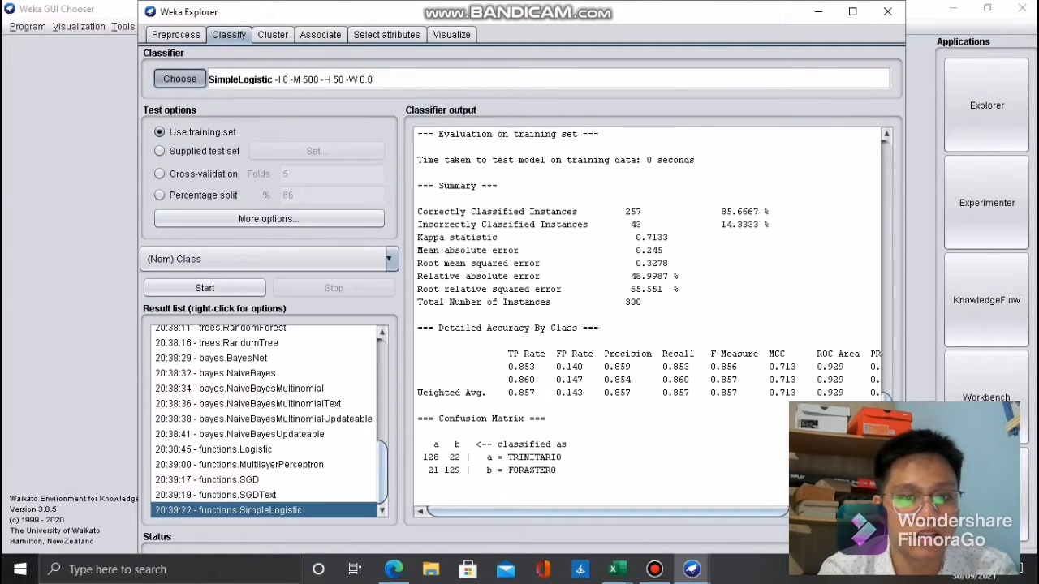
pyautogui.click(207, 254)
pyautogui.click(204, 287)
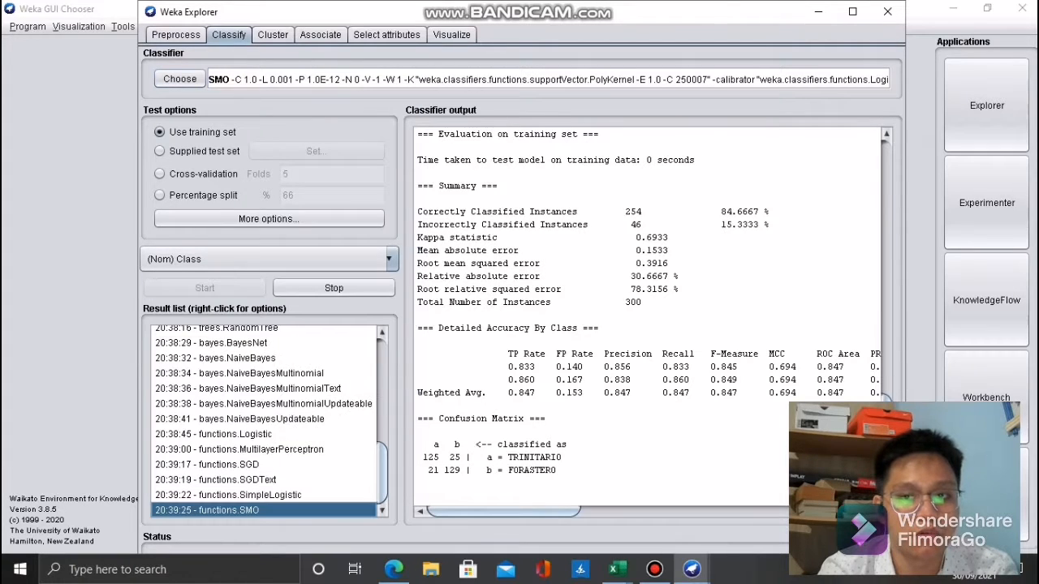
# - Evaluate the VotedPerceptron classifier from the functions group on the training set
pyautogui.click(180, 78)
pyautogui.click(253, 381)
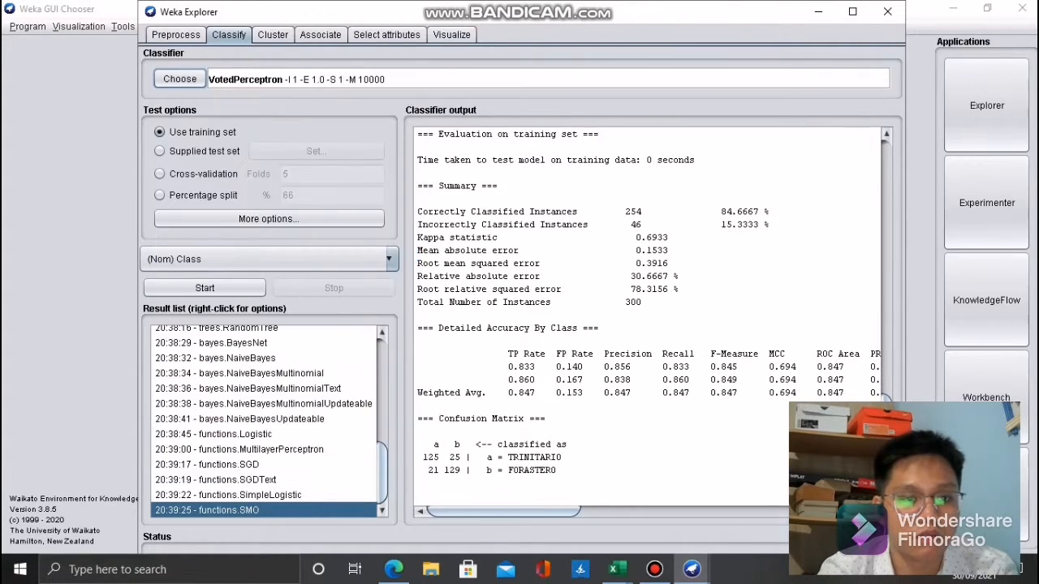
pyautogui.click(205, 287)
# - Evaluate the IBk classifier from the lazy group on the training set with its default parameters
pyautogui.click(180, 79)
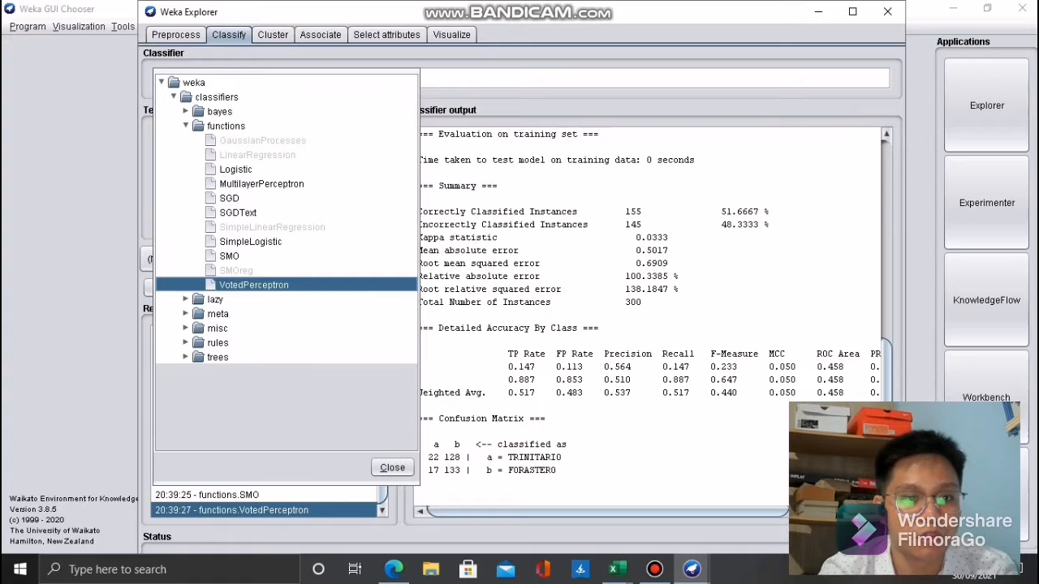
pyautogui.click(185, 299)
pyautogui.click(226, 314)
pyautogui.click(205, 287)
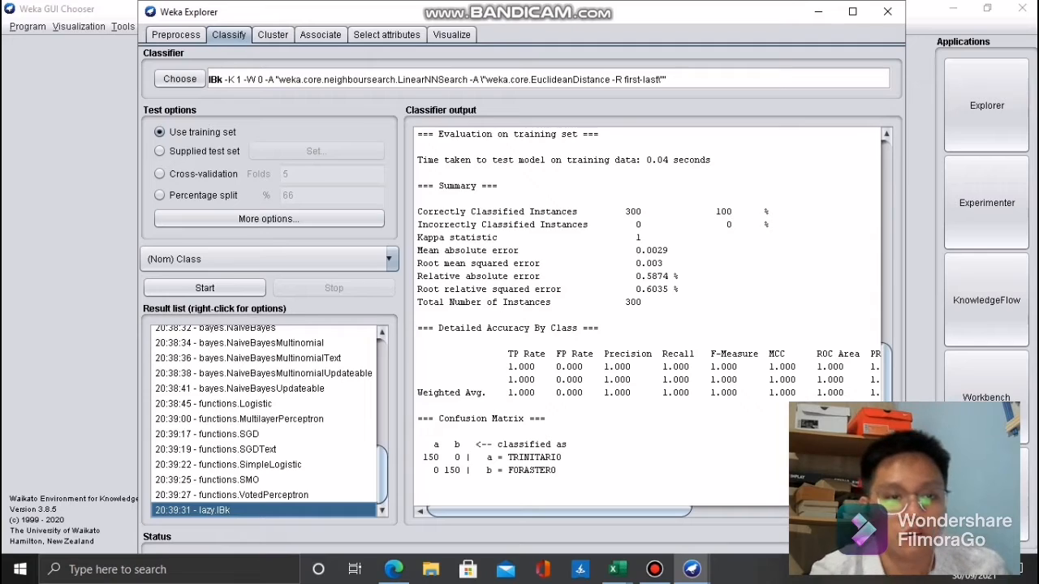
# - Evaluate the KStar and LWL classifiers from the lazy group on the training set
pyautogui.click(179, 79)
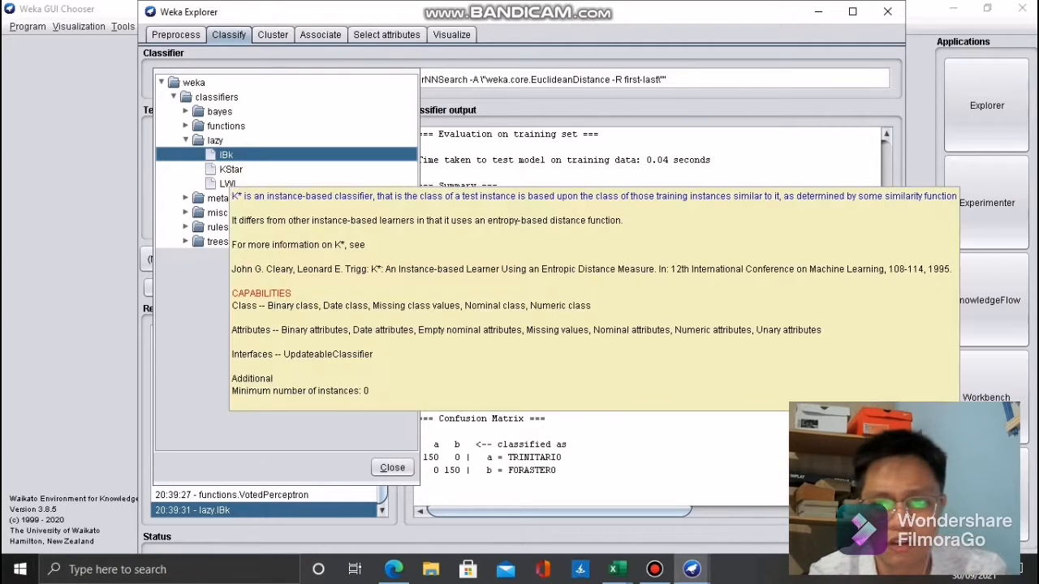
pyautogui.click(231, 169)
pyautogui.click(205, 288)
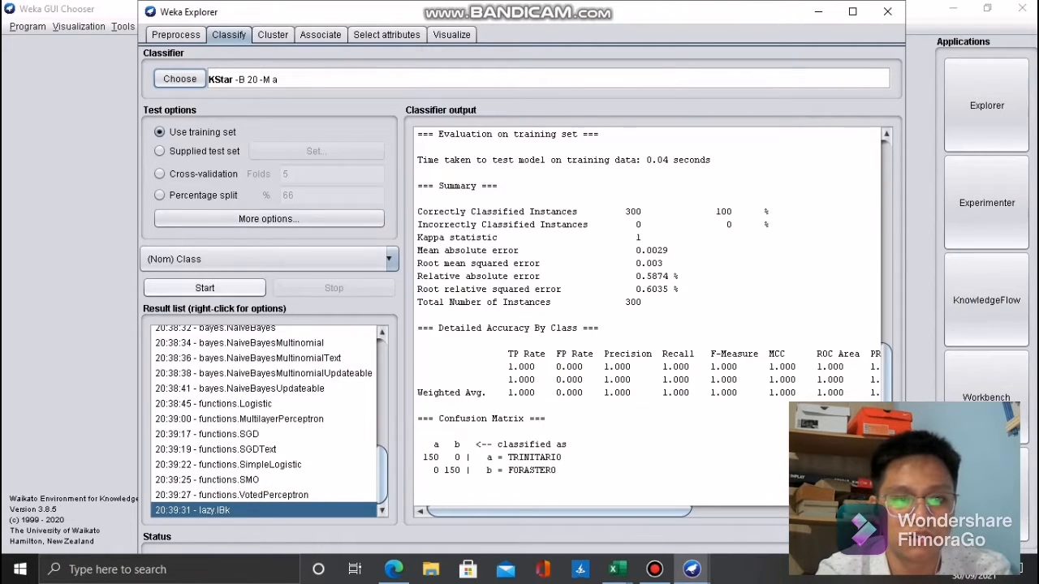
pyautogui.click(179, 79)
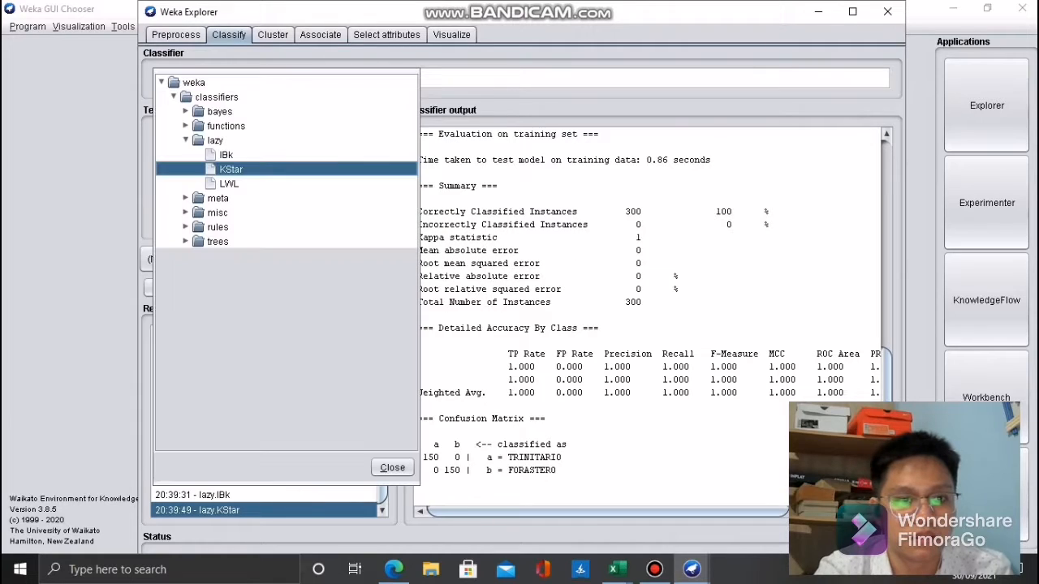
pyautogui.click(229, 184)
pyautogui.click(205, 288)
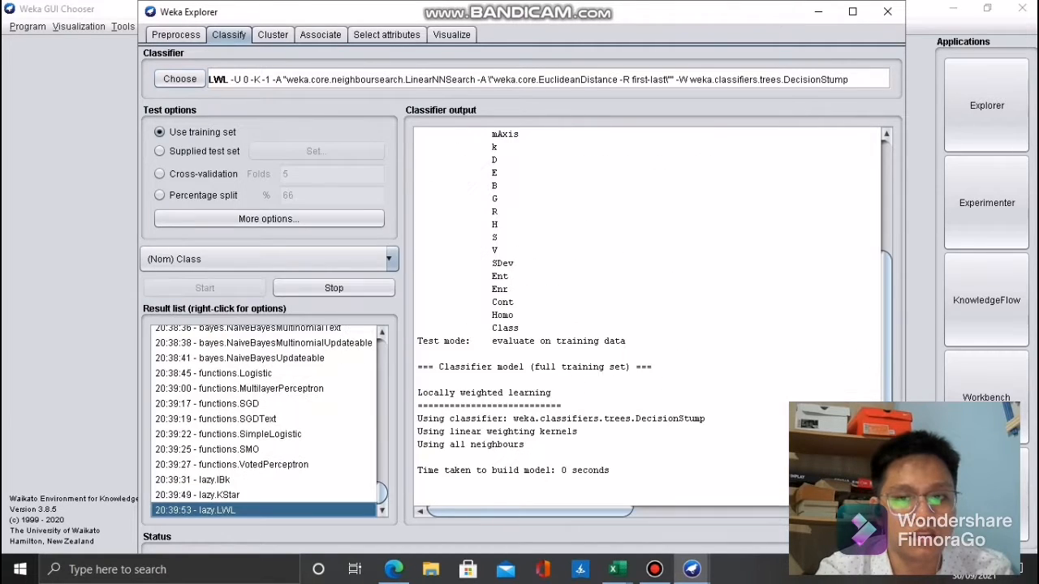
# - Evaluate the Bagging classifier from the meta group on the training set with its default parameters
pyautogui.click(180, 78)
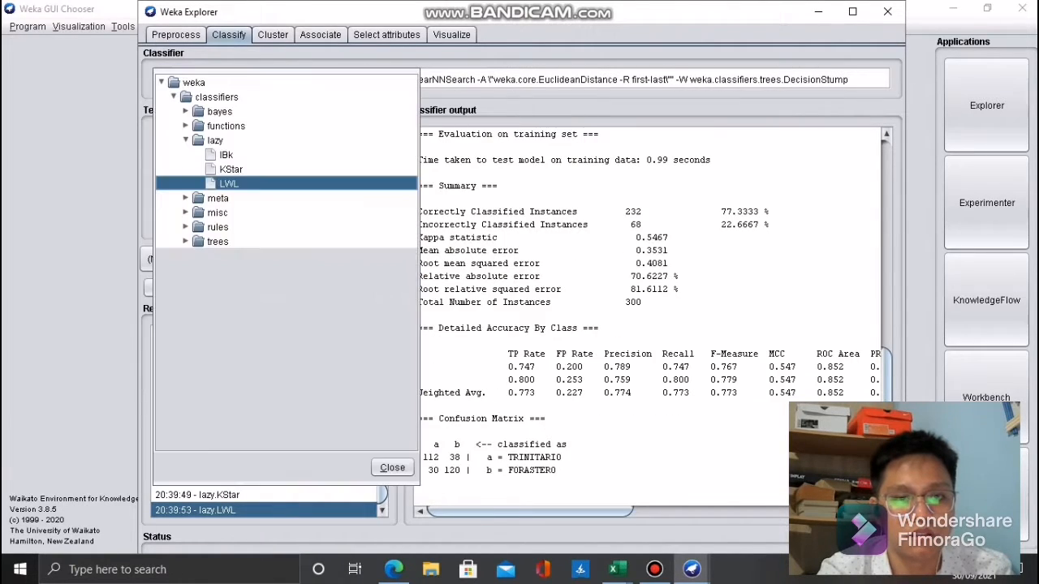
pyautogui.click(186, 198)
pyautogui.click(239, 255)
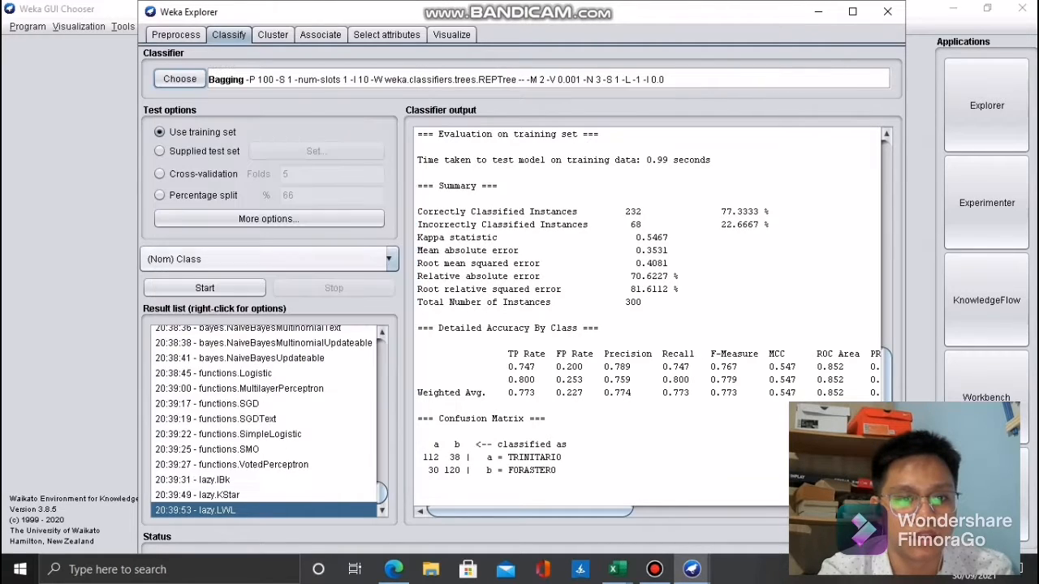
pyautogui.click(204, 288)
# - Evaluate the AttributeSelectedClassifier and ClassificationViaRegression classifiers from the meta group on the training set
pyautogui.click(179, 79)
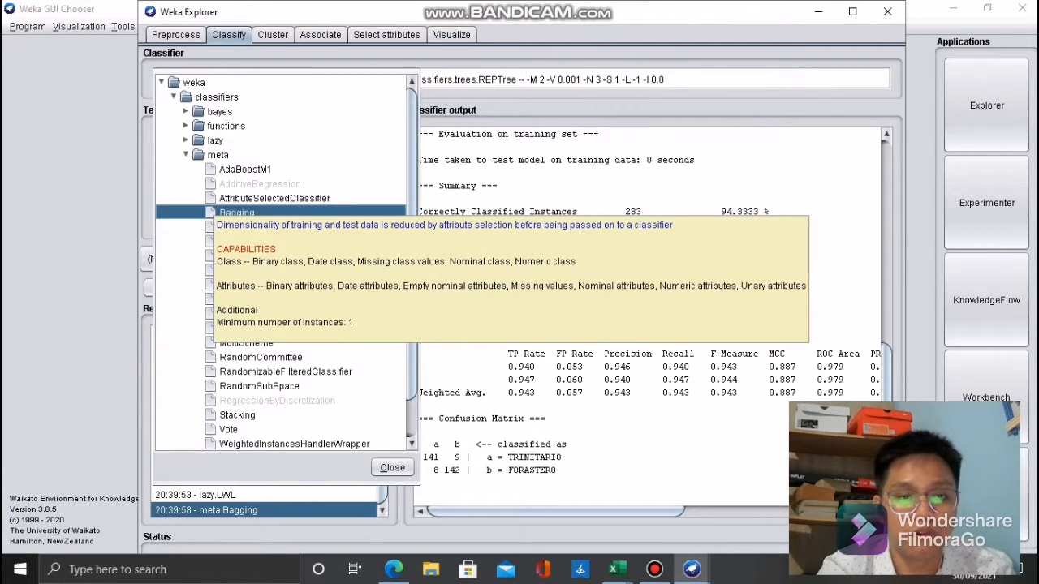
pyautogui.click(275, 198)
pyautogui.click(204, 288)
pyautogui.click(180, 80)
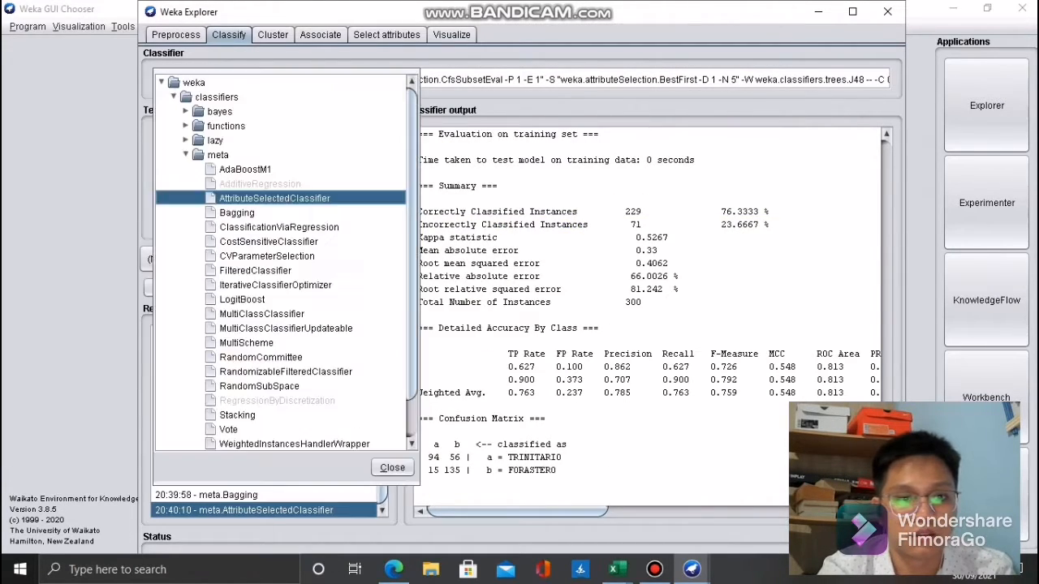
pyautogui.click(278, 227)
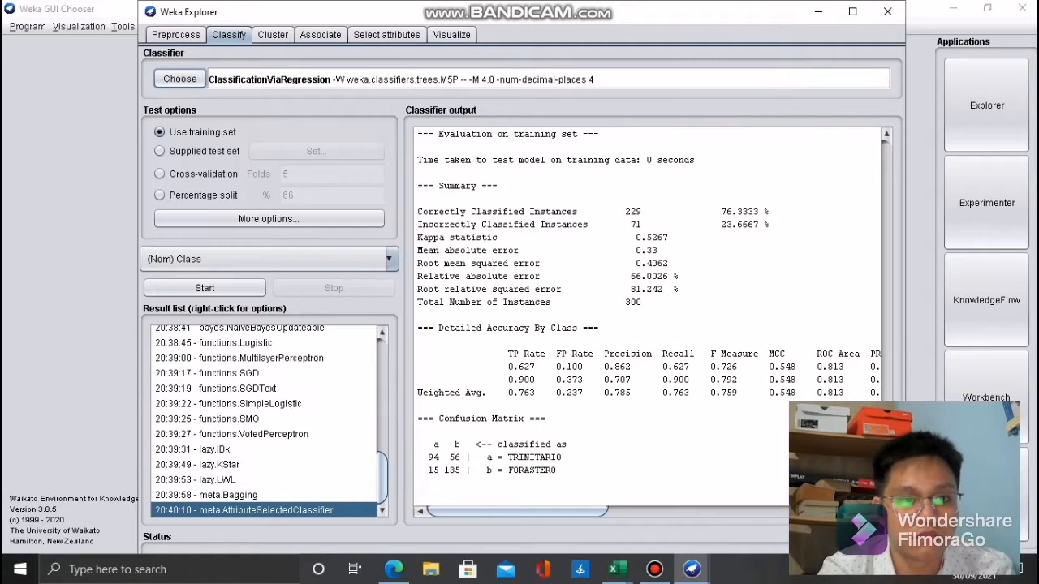
pyautogui.click(205, 288)
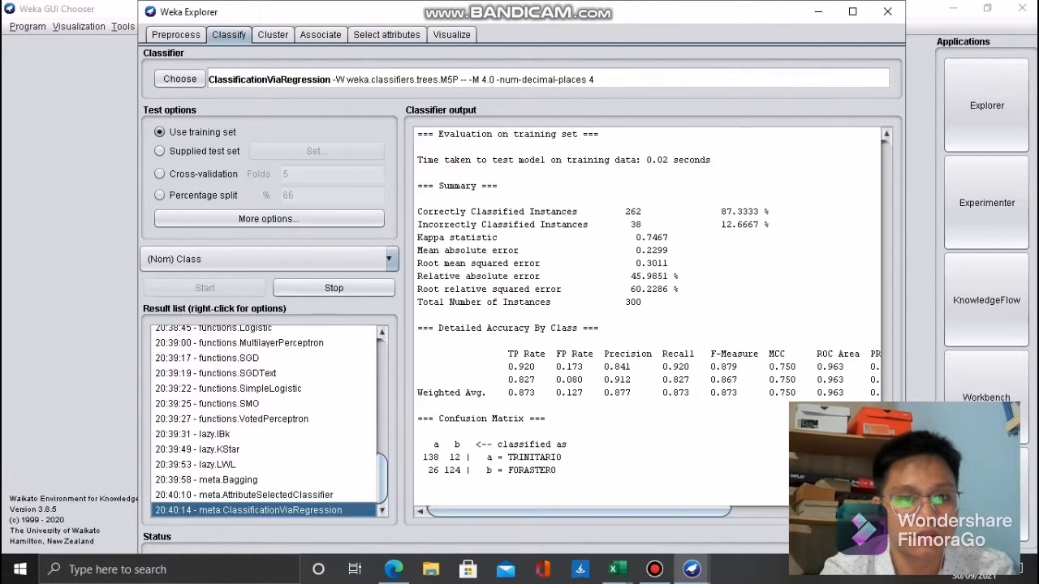
# - Try to evaluate the CostSensitiveClassifier from the meta group on the training set with its default parameters
pyautogui.click(180, 80)
pyautogui.click(269, 241)
pyautogui.click(204, 288)
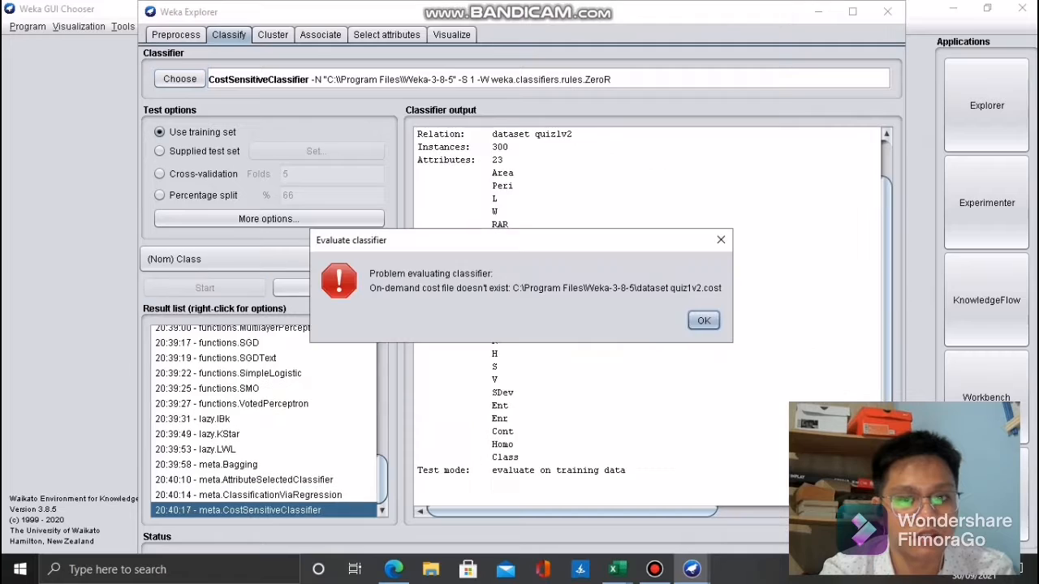
pyautogui.click(703, 321)
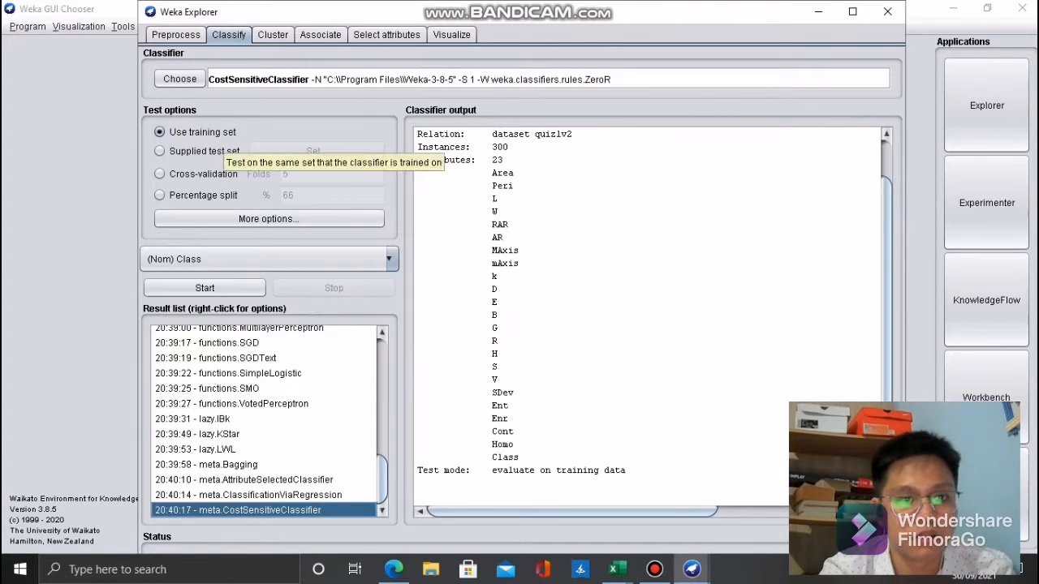
# - Evaluate the CVParameterSelection and FilteredClassifier classifiers from the meta group on the training set
pyautogui.click(180, 80)
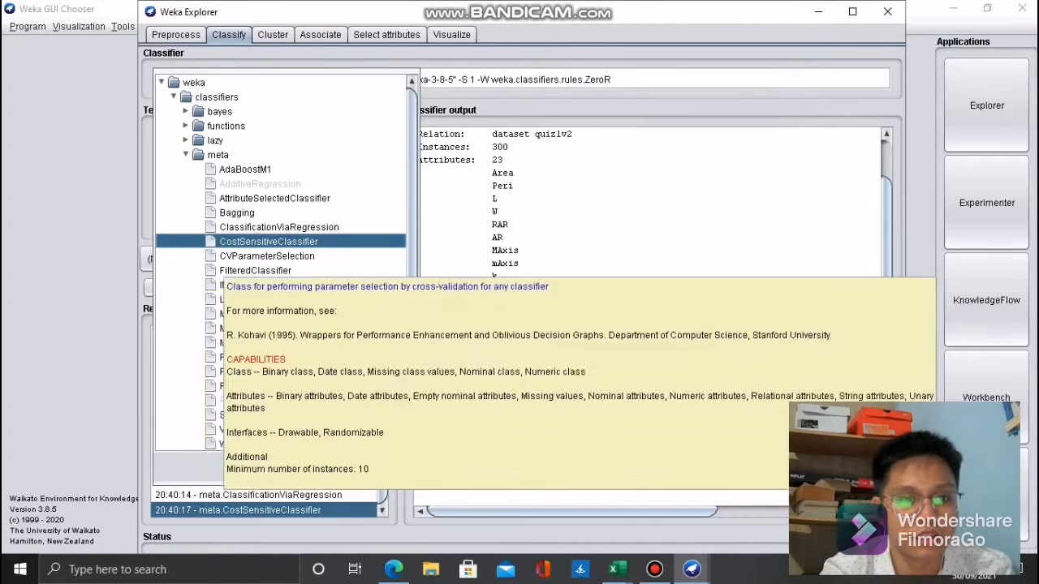
pyautogui.click(259, 255)
pyautogui.click(204, 289)
pyautogui.click(181, 79)
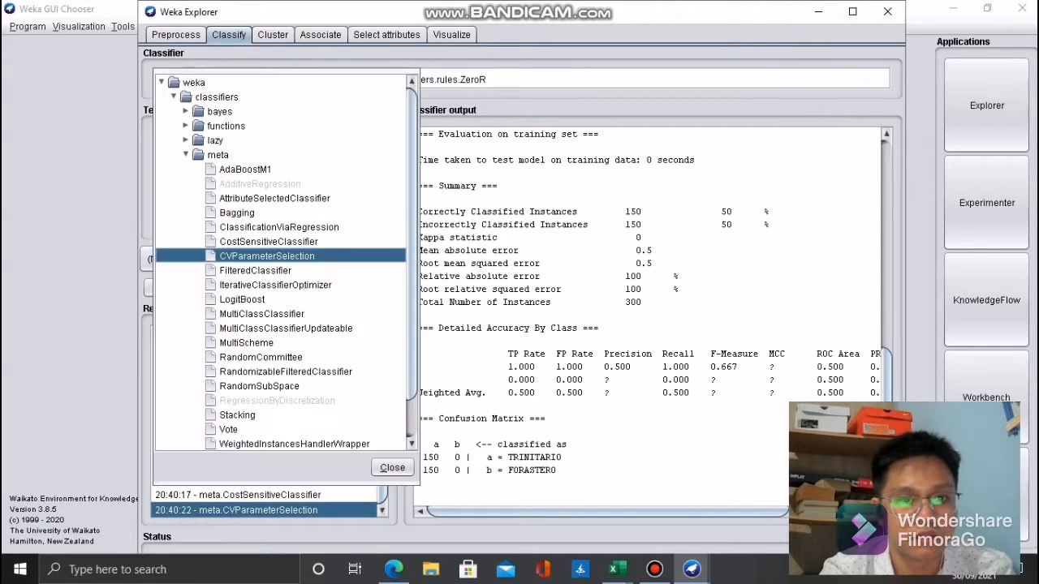
pyautogui.click(255, 271)
pyautogui.click(204, 288)
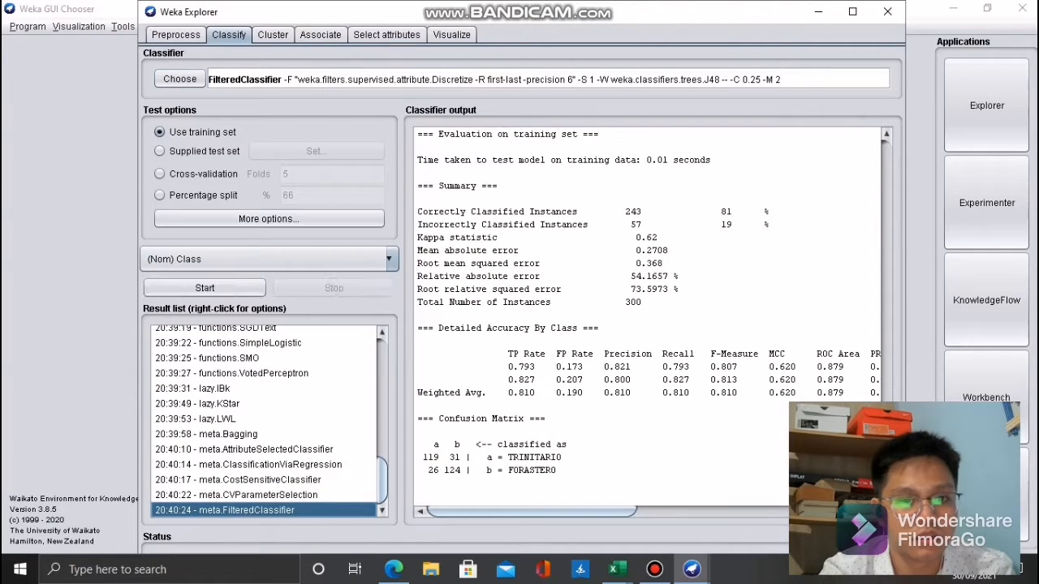
# - Evaluate the LogitBoost and MultiClassClassifier classifiers from the meta group on the training set
pyautogui.click(180, 80)
pyautogui.click(242, 299)
pyautogui.click(204, 289)
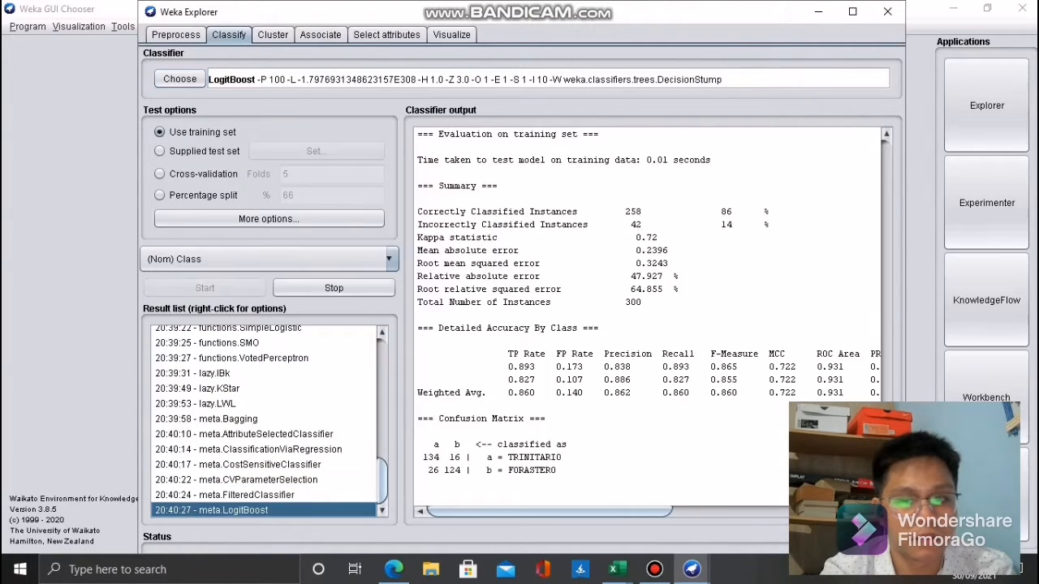
pyautogui.click(180, 79)
pyautogui.click(262, 314)
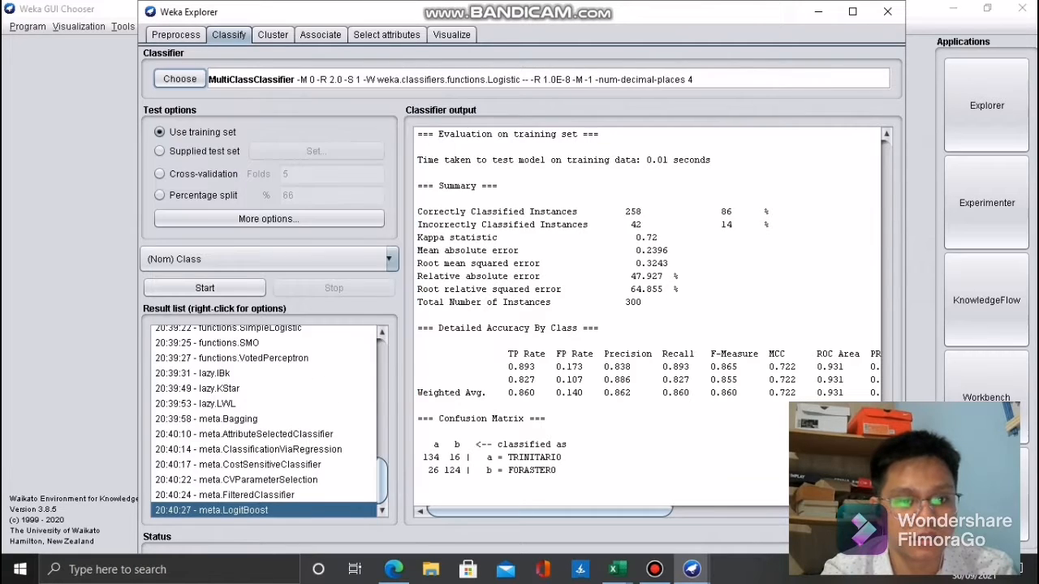
pyautogui.click(205, 288)
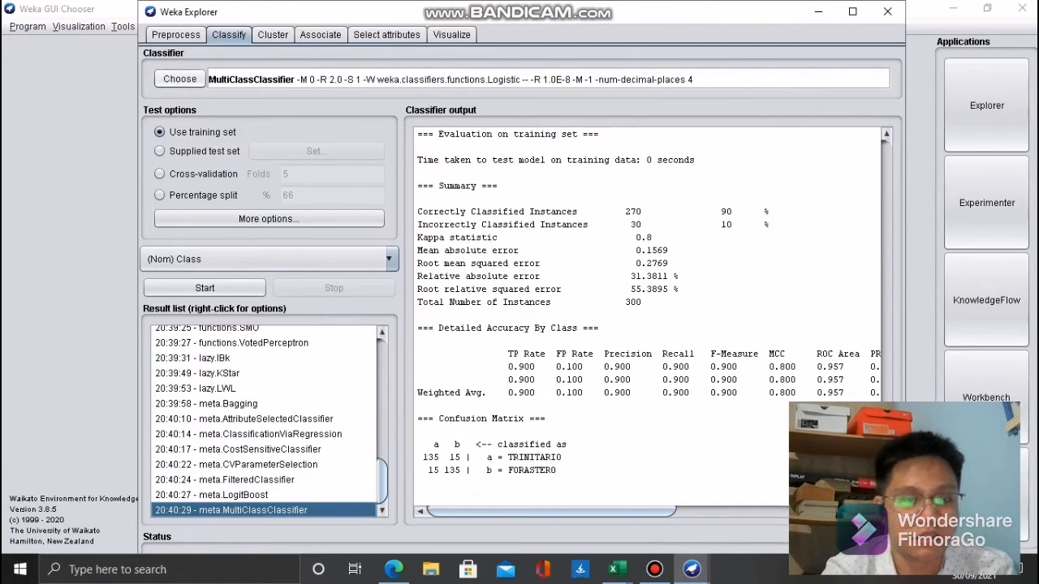
# - Evaluate the MultiClassClassifierUpdateable and MultiScheme classifiers from the meta group on the training set
pyautogui.click(180, 79)
pyautogui.click(285, 328)
pyautogui.click(205, 288)
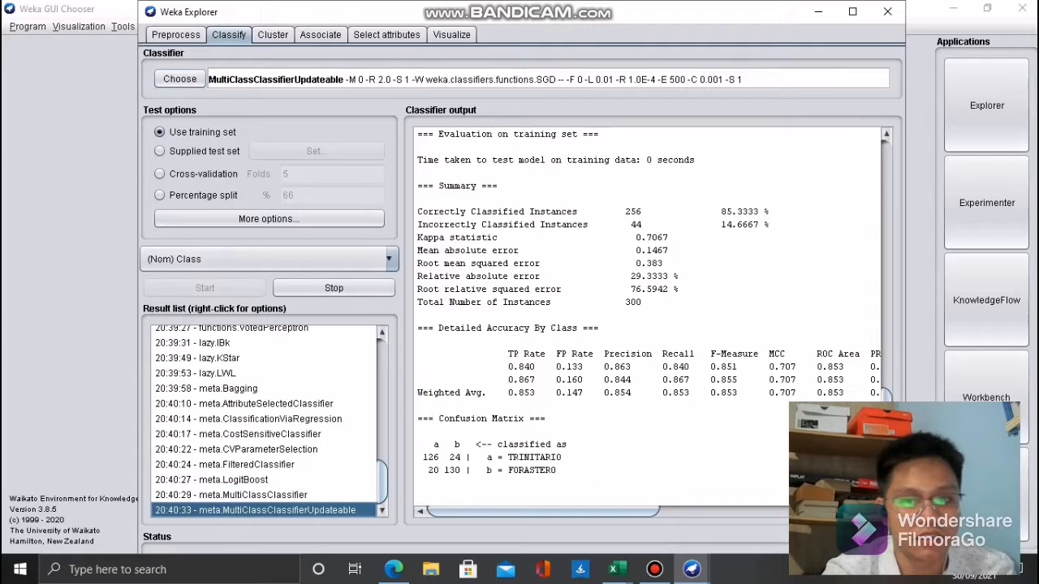
pyautogui.click(180, 79)
pyautogui.scroll(-1, 280, 260)
pyautogui.click(246, 297)
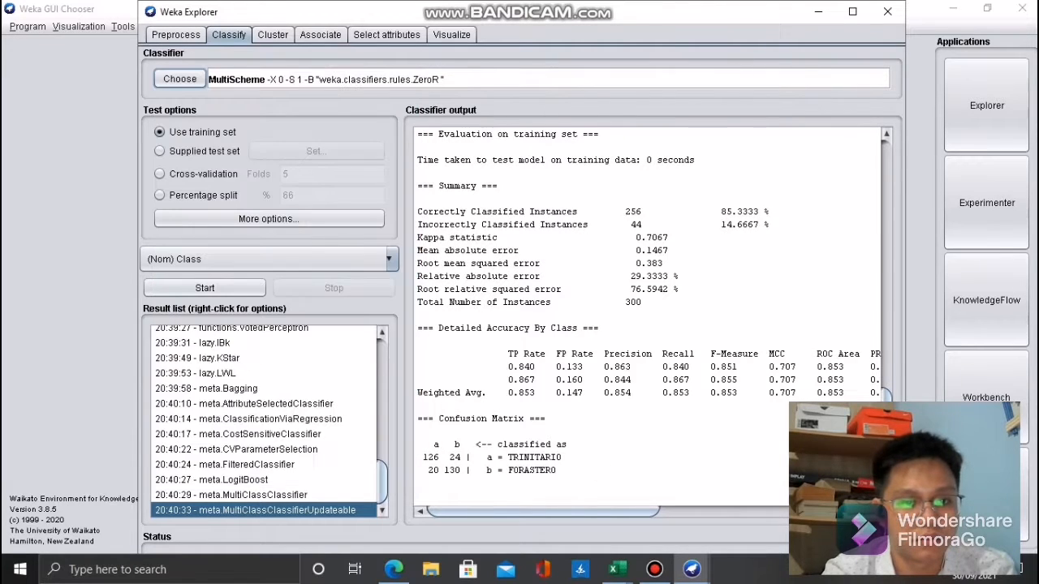
pyautogui.click(205, 288)
# - Evaluate the RandomCommittee and RandomizableFilteredClassifier classifiers from the meta group on the training set
pyautogui.click(180, 80)
pyautogui.click(261, 358)
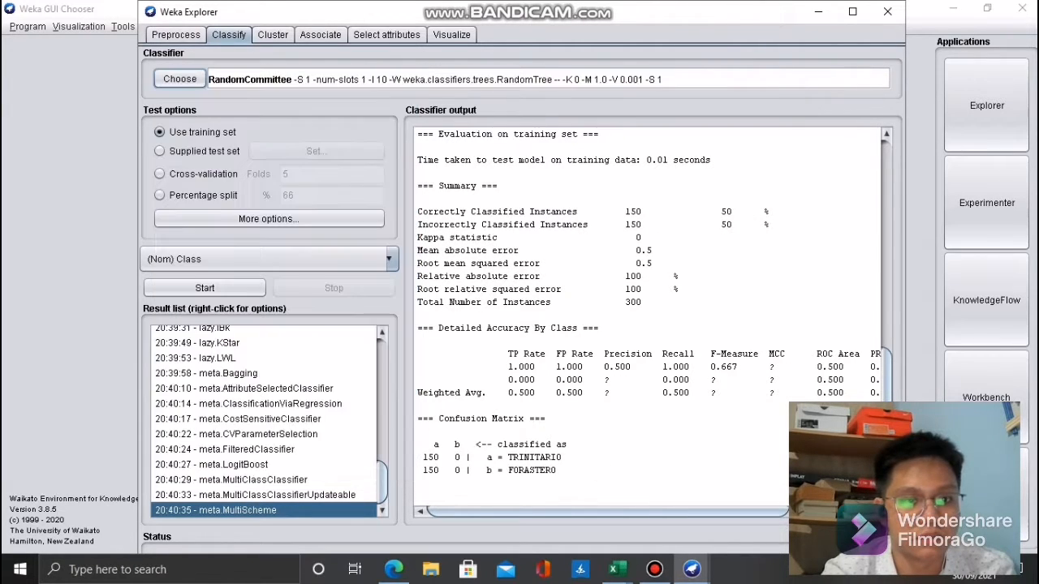
pyautogui.click(205, 288)
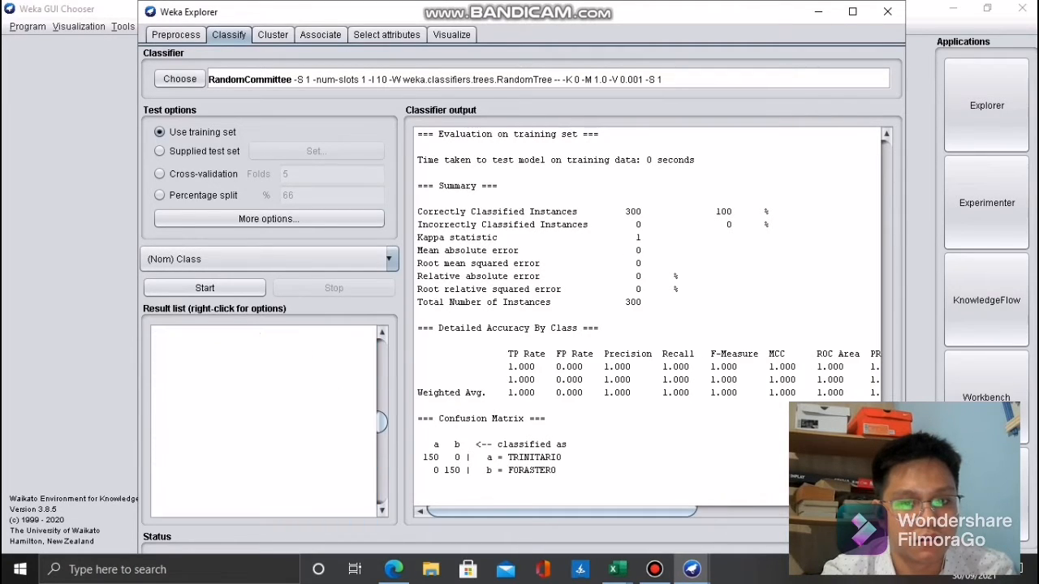
pyautogui.scroll(3, 264, 422)
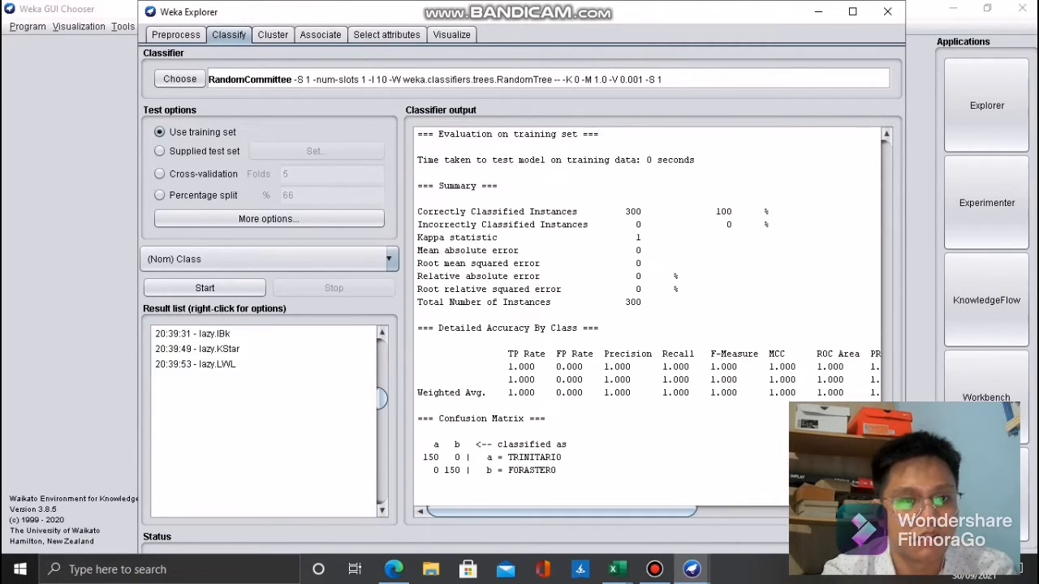
pyautogui.click(179, 78)
pyautogui.click(286, 371)
pyautogui.click(204, 287)
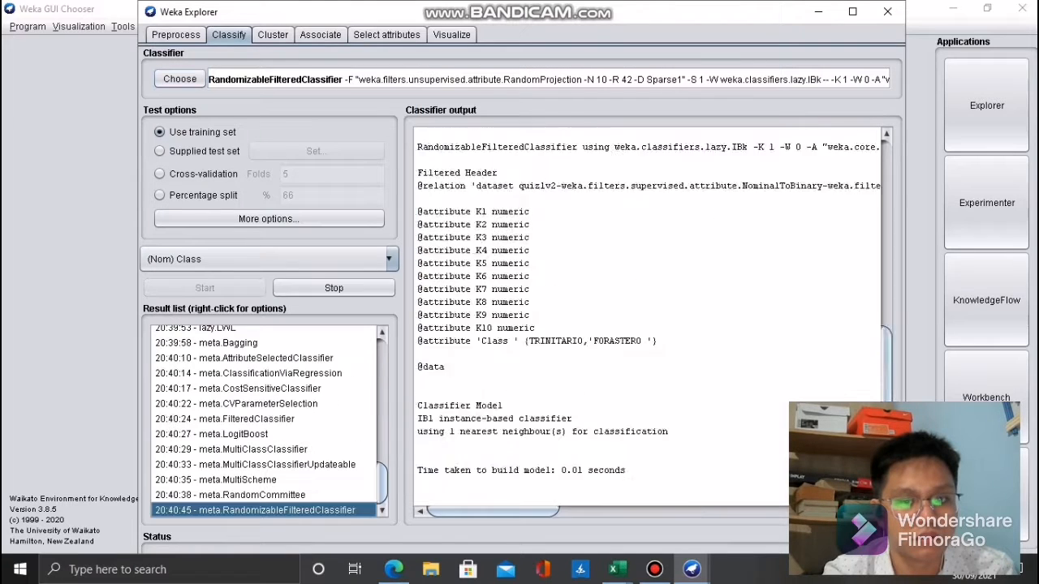
pyautogui.click(179, 78)
pyautogui.scroll(-1, 282, 262)
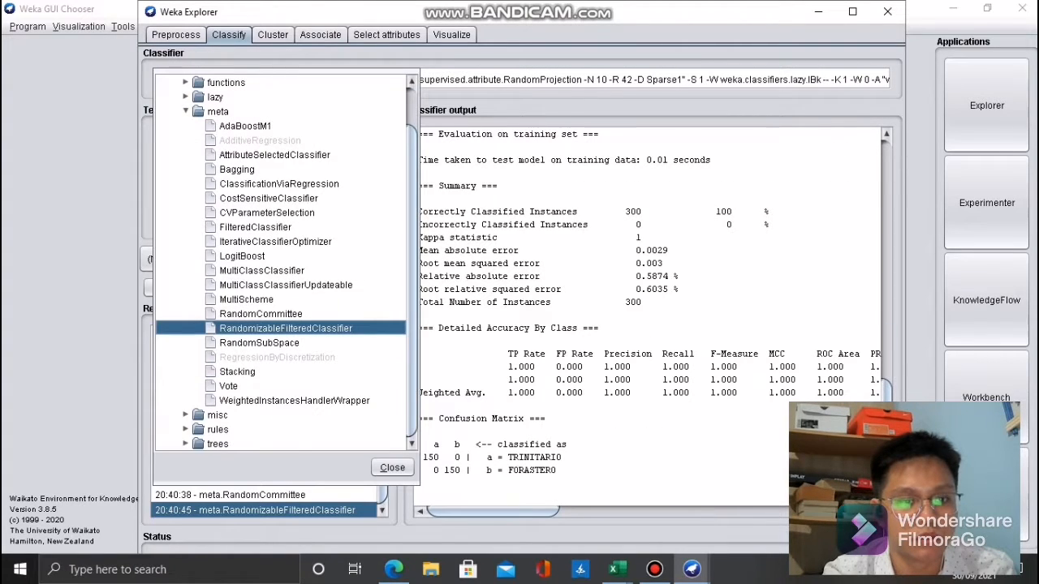
pyautogui.click(185, 415)
pyautogui.click(247, 429)
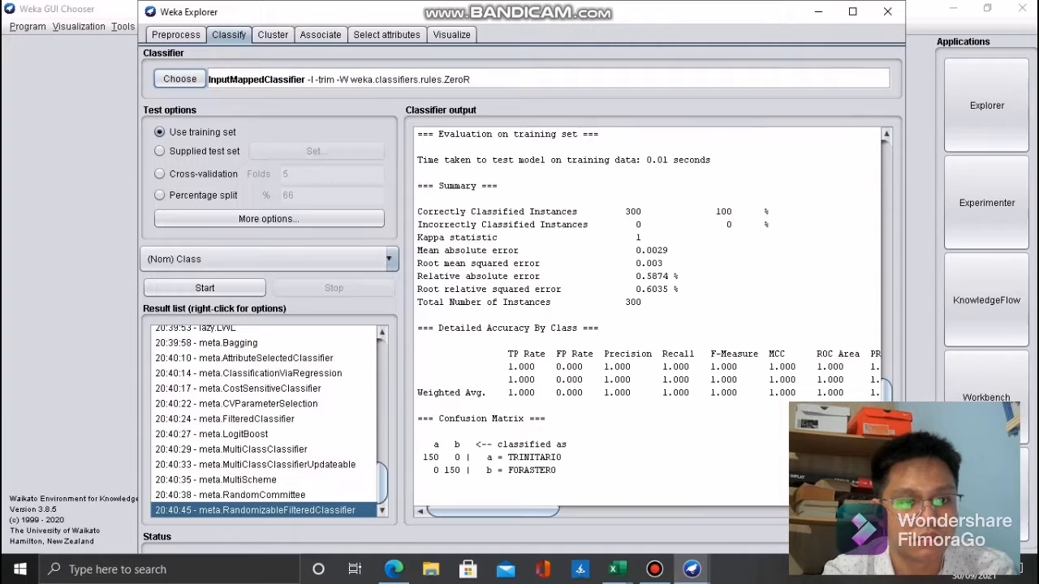
# - Evaluate the JRip and DecisionTable classifiers from the rules group on the training set
pyautogui.click(180, 79)
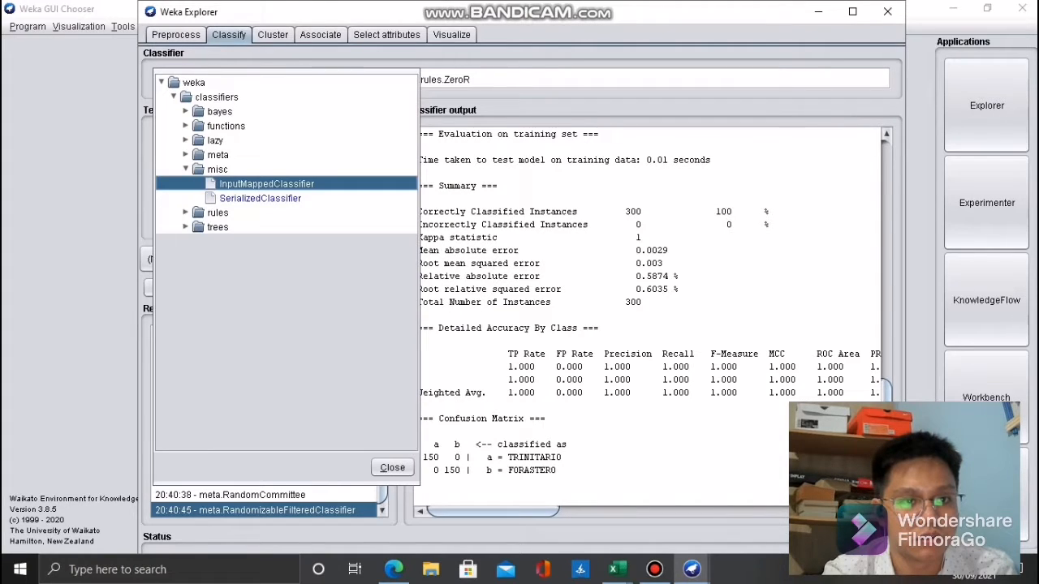
pyautogui.click(186, 212)
pyautogui.click(232, 241)
pyautogui.click(205, 287)
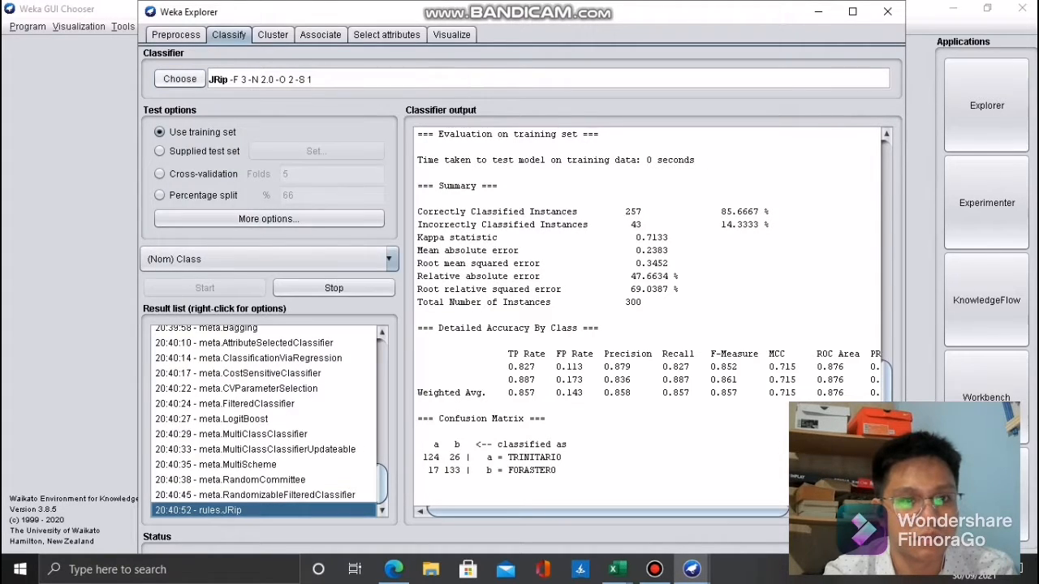
pyautogui.click(179, 78)
pyautogui.click(249, 198)
pyautogui.click(205, 287)
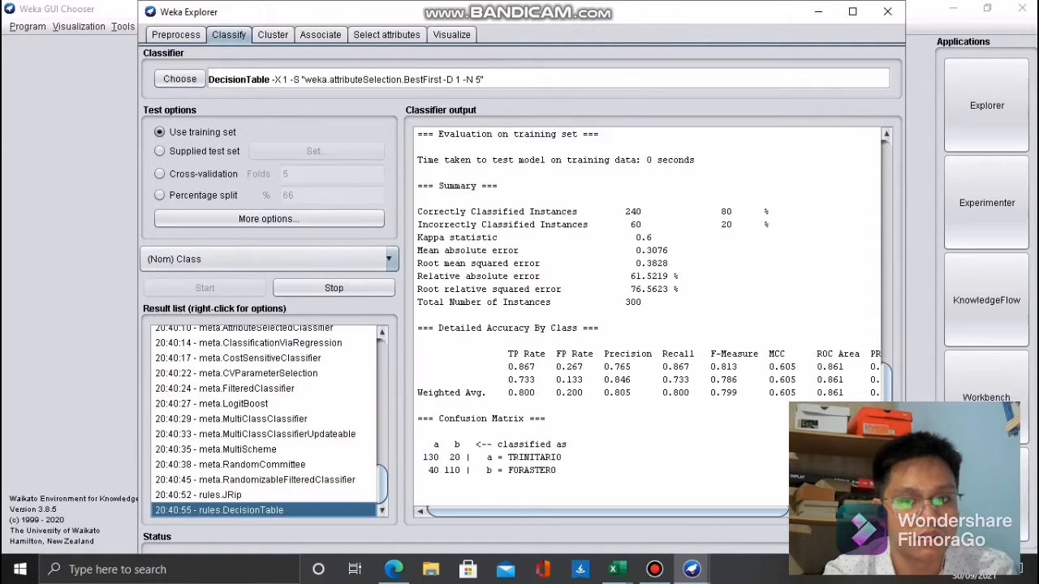
# - Evaluate the OneR and PART classifiers from the rules group on the training set
pyautogui.click(180, 78)
pyautogui.click(231, 241)
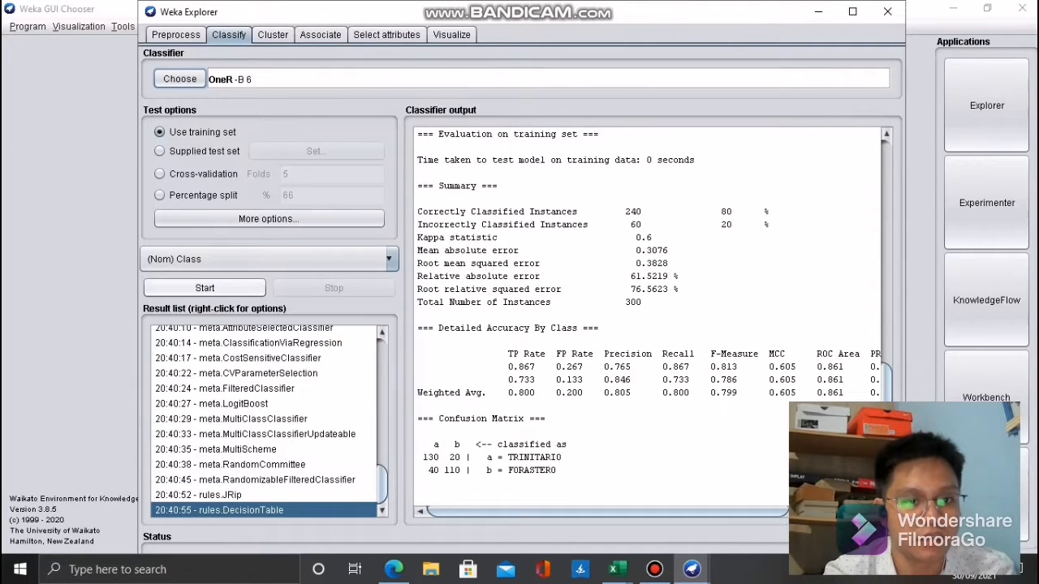
pyautogui.click(205, 288)
pyautogui.click(180, 79)
pyautogui.click(231, 255)
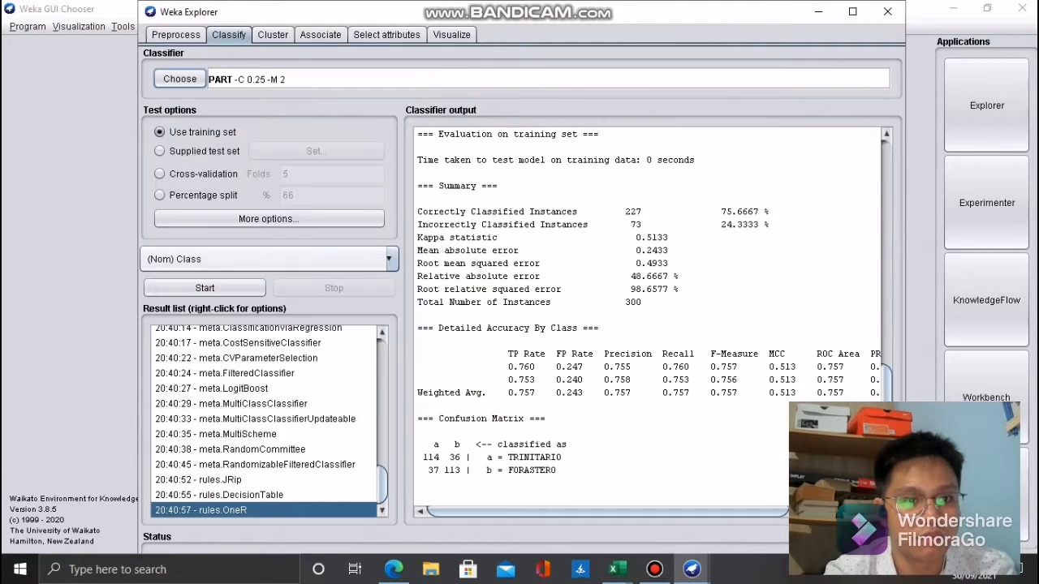
pyautogui.click(204, 287)
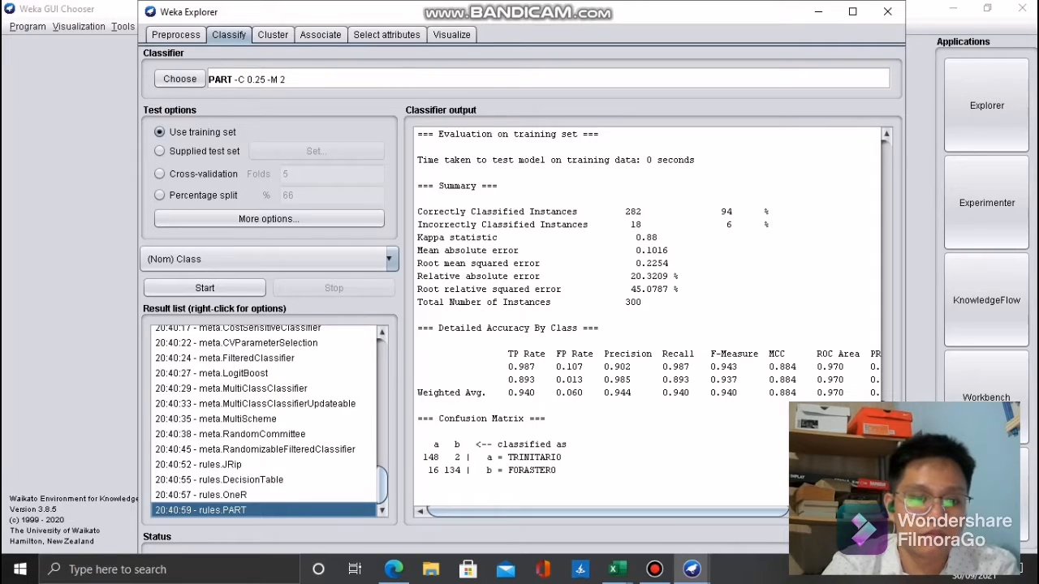
# - Review the earlier cross-validation results of the MultilayerPerceptron, SGD and SGDText classifiers in the result history
pyautogui.scroll(15, 264, 422)
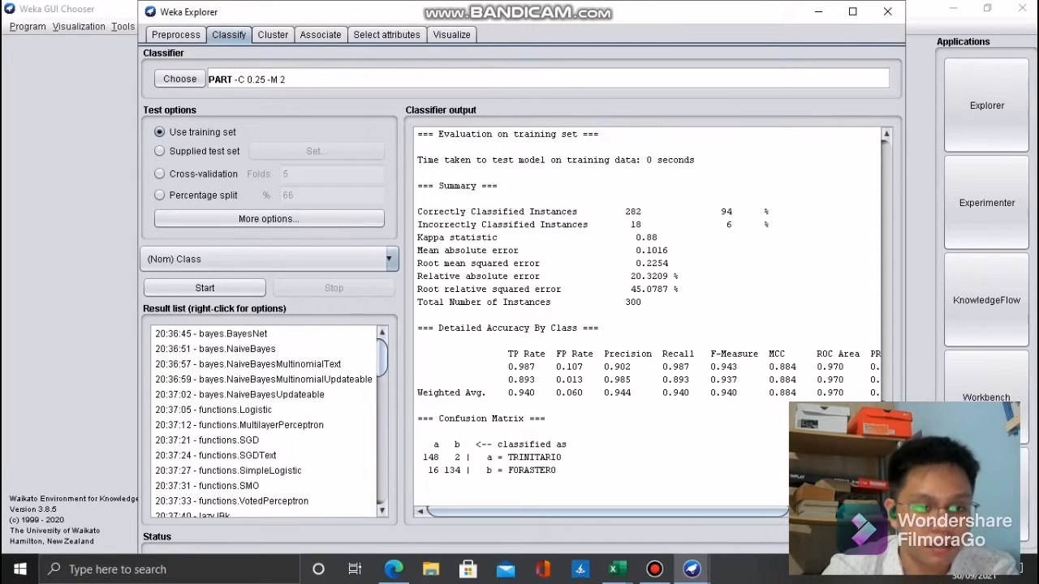
pyautogui.click(261, 425)
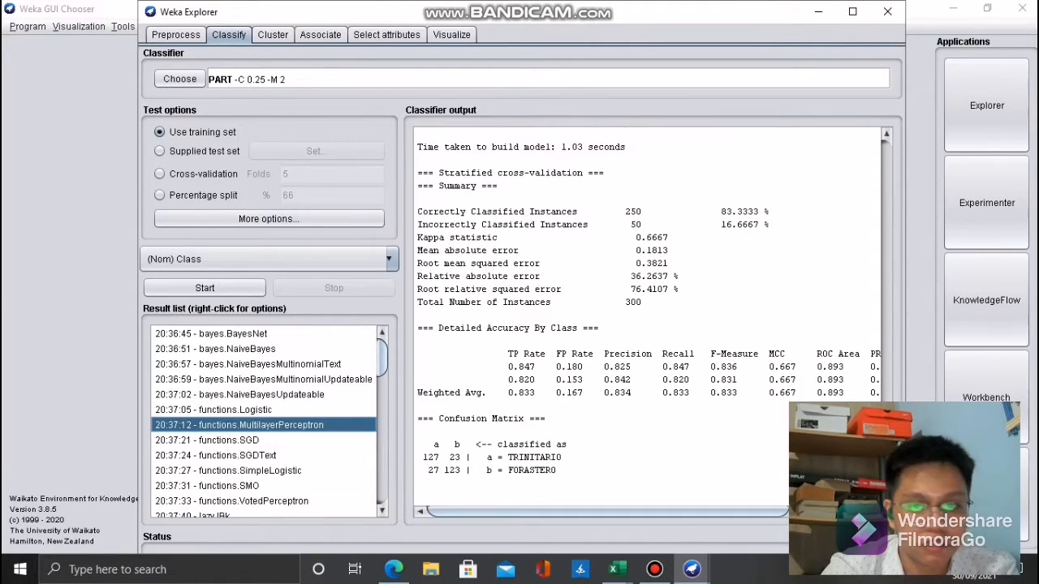
pyautogui.click(261, 441)
pyautogui.click(261, 456)
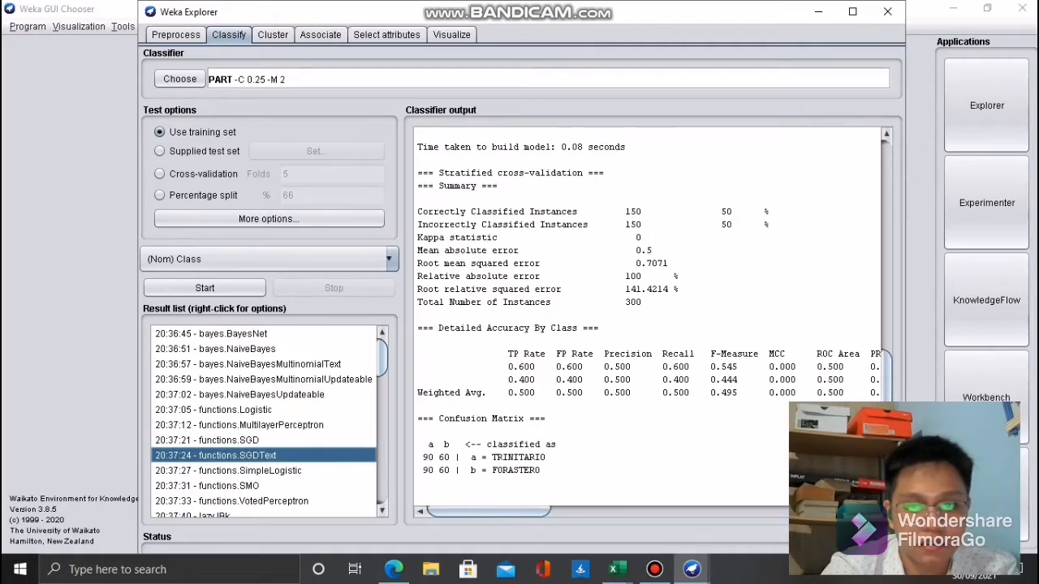
# - Open the SimpleLogistic training-set result in the history and evaluate the PART classifier on the training set again
pyautogui.click(261, 485)
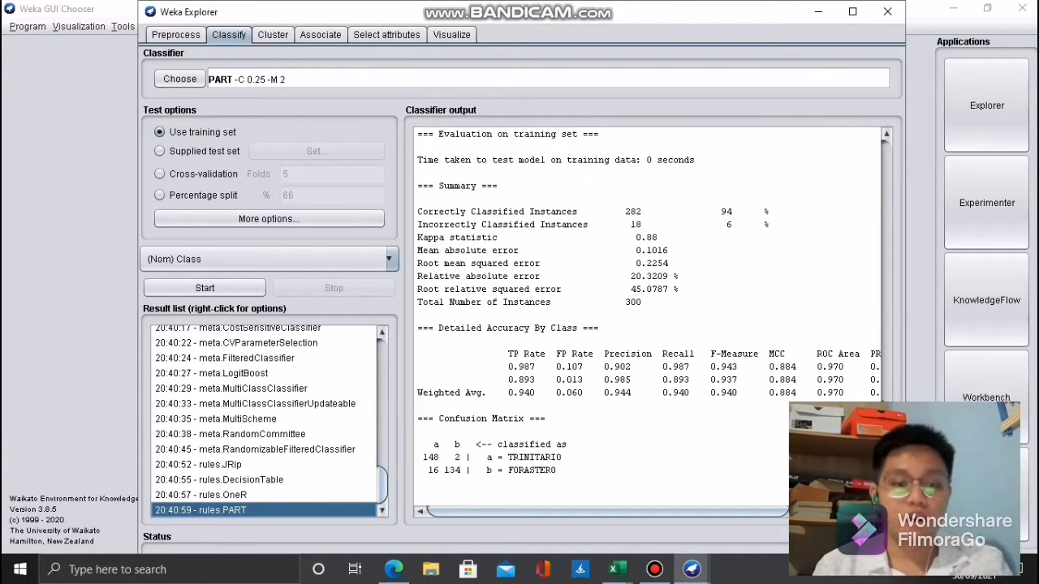
pyautogui.moveTo(382, 485); pyautogui.dragTo(383, 358)
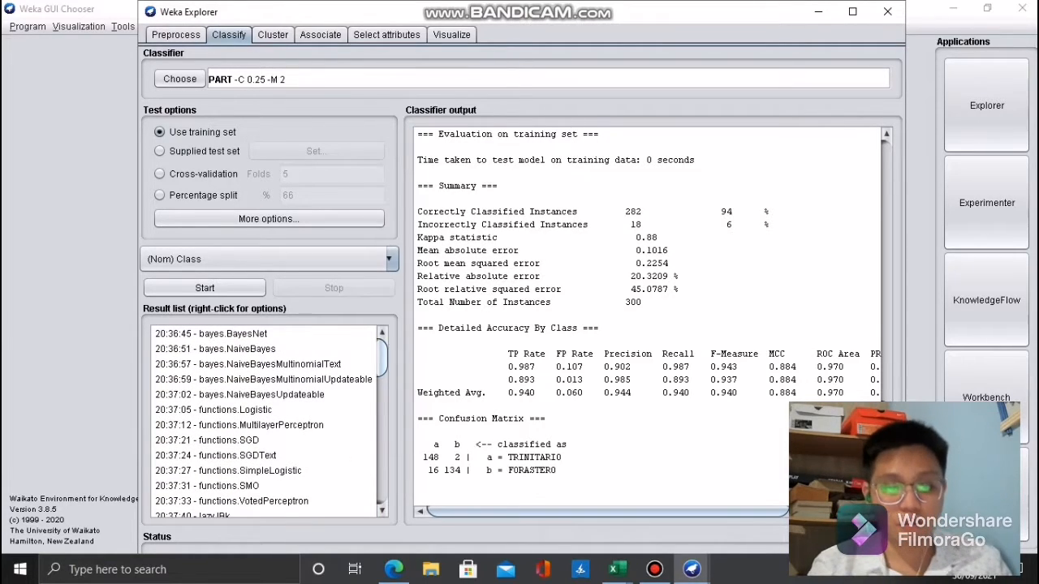
pyautogui.moveTo(383, 358); pyautogui.dragTo(382, 427)
pyautogui.click(244, 463)
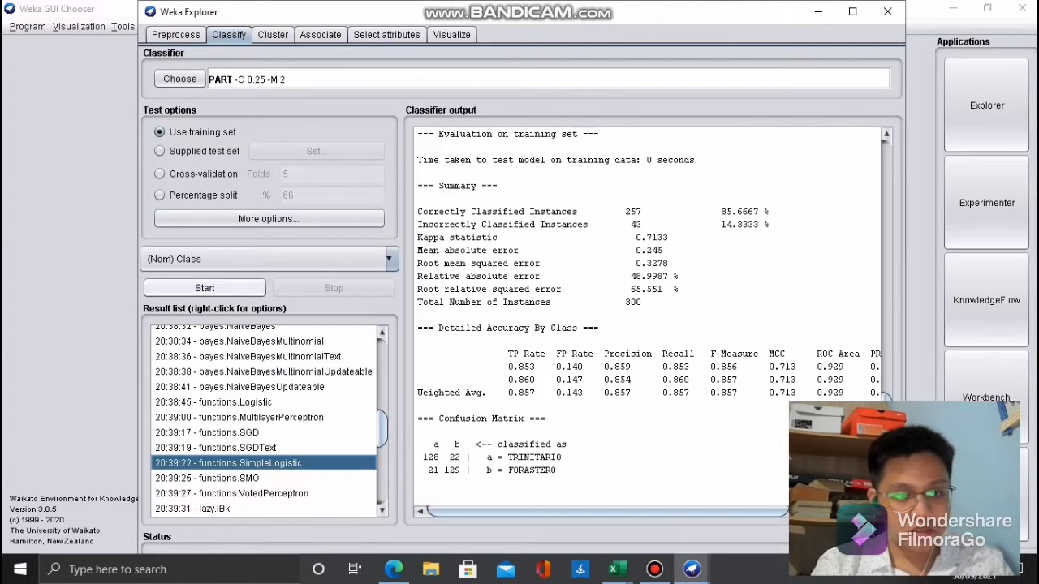
pyautogui.click(204, 288)
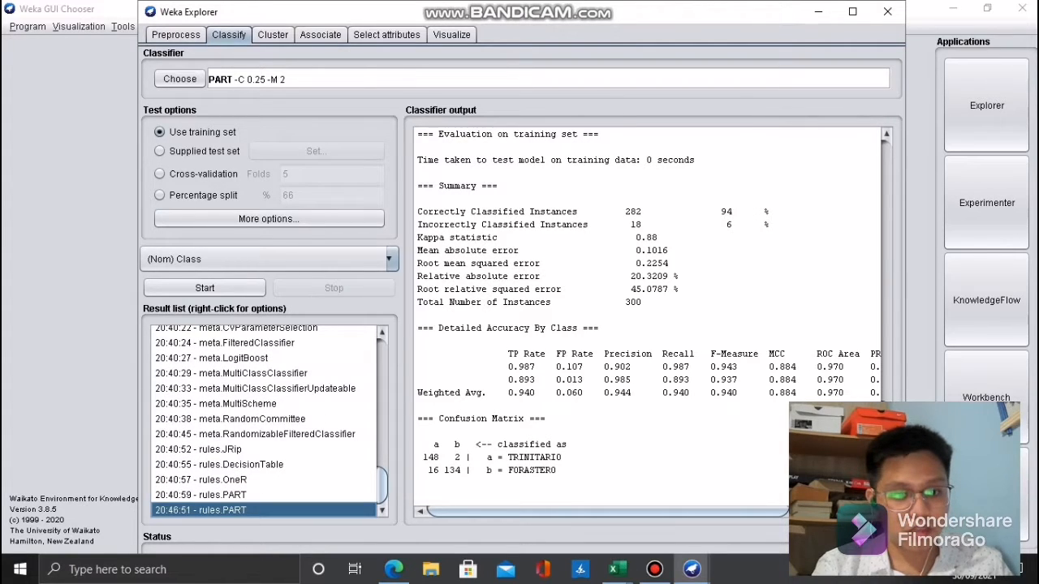
# - Review the cross-validation results of the SimpleLogistic, SGDText, SMO and VotedPerceptron classifiers in the result history
pyautogui.scroll(8, 263, 421)
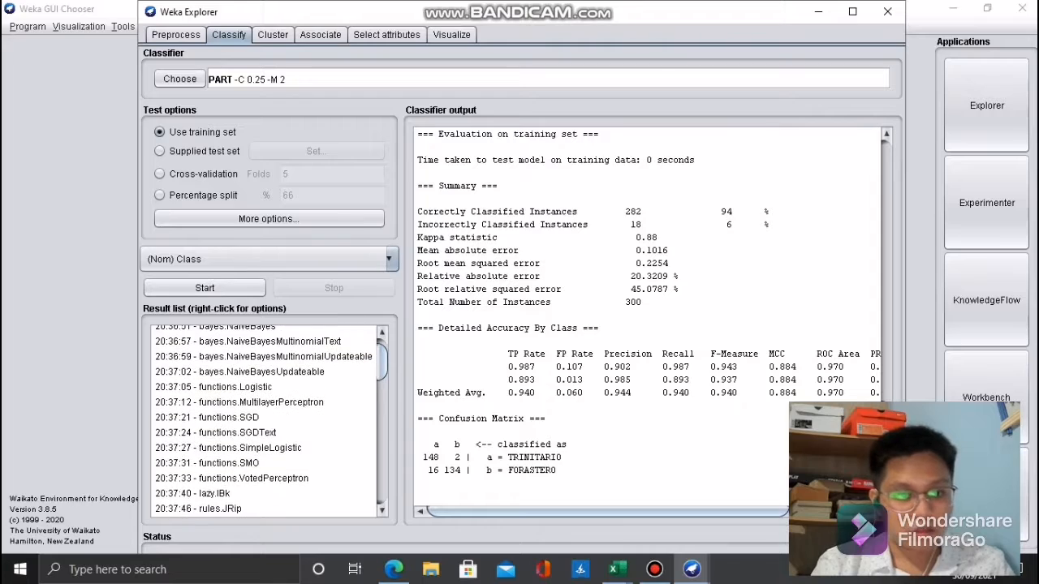
pyautogui.click(244, 448)
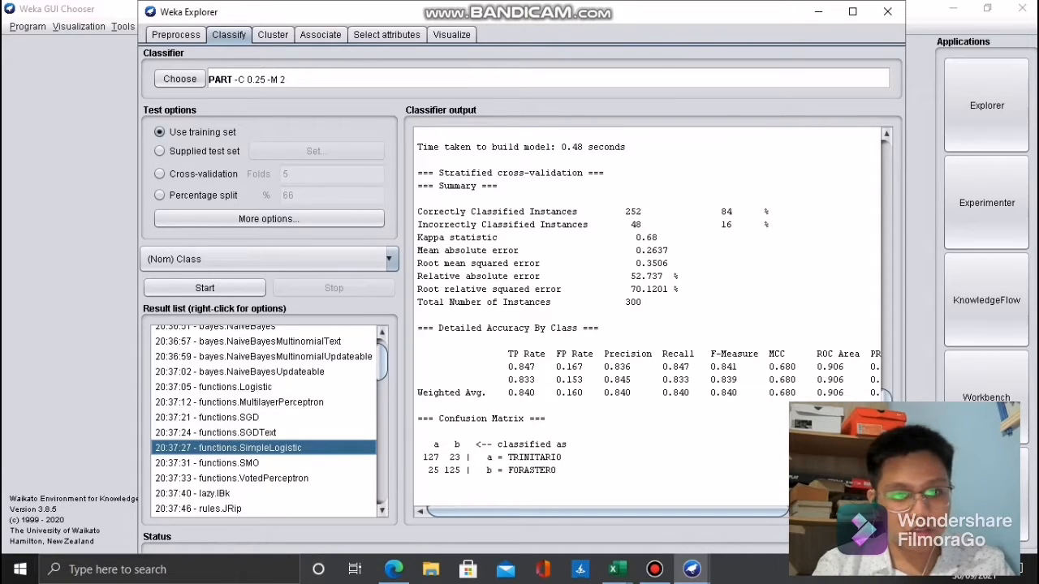
pyautogui.click(237, 433)
pyautogui.click(228, 464)
pyautogui.click(252, 478)
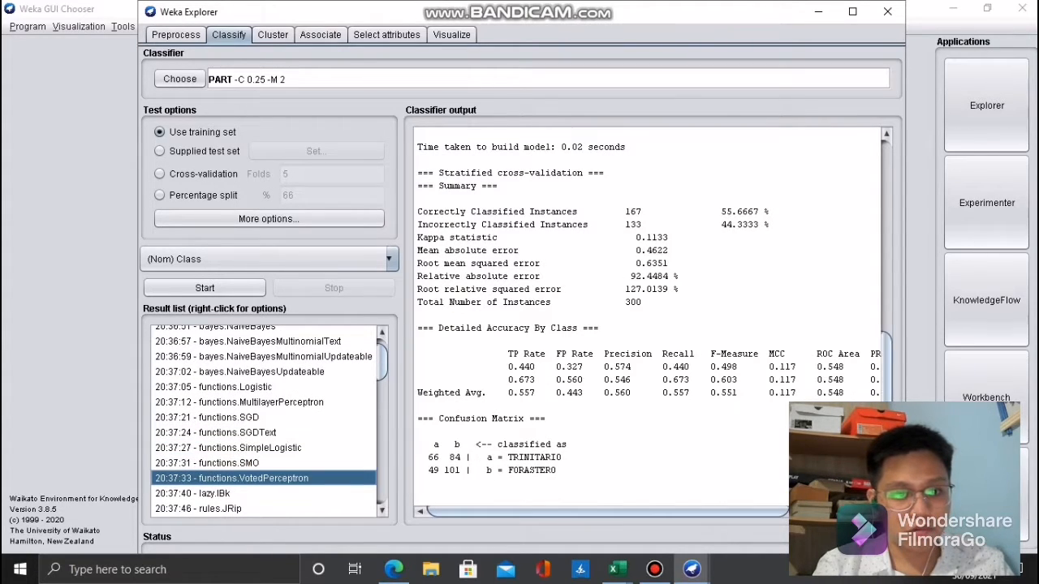
# - Review the cross-validation results of the IBk, JRip, PART, J48, LMT and RandomTree classifiers in the result history
pyautogui.click(214, 494)
pyautogui.click(215, 509)
pyautogui.scroll(-2, 263, 420)
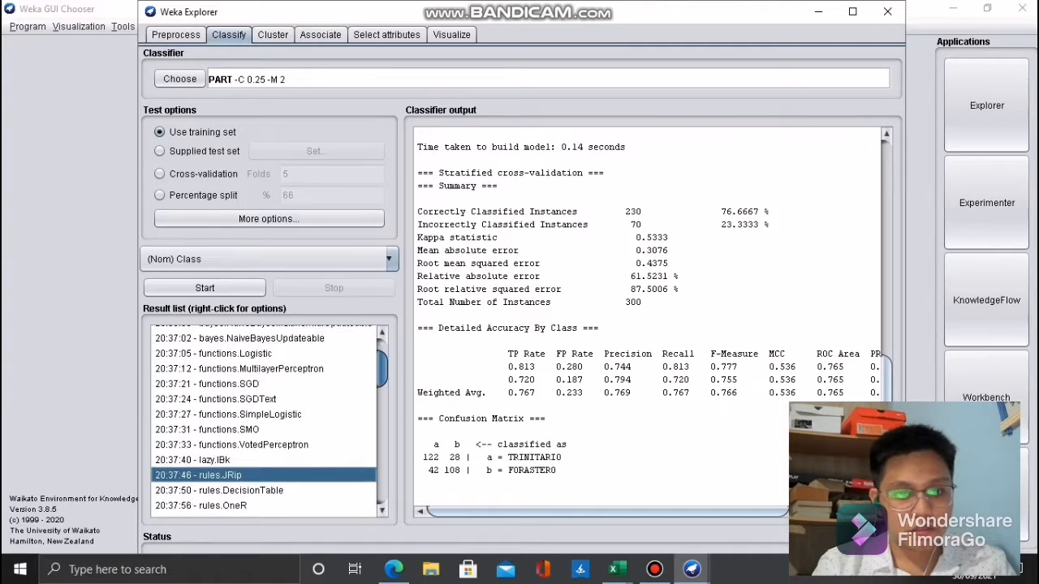
pyautogui.click(233, 446)
pyautogui.click(230, 461)
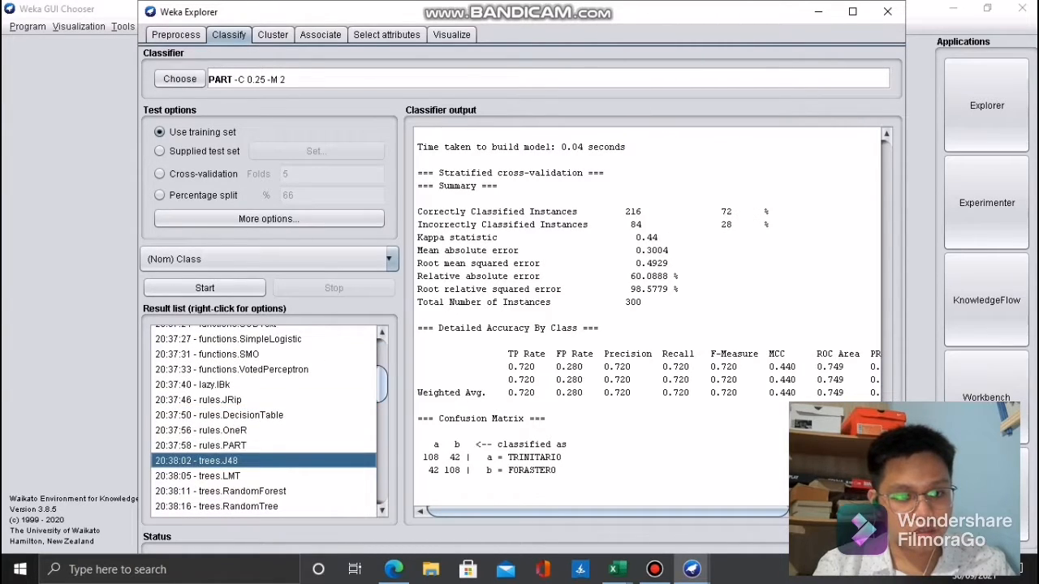
pyautogui.click(230, 476)
pyautogui.click(237, 506)
# - Review the training-set results of the BayesNet, NaiveBayes, NaiveBayesMultinomialText and NaiveBayesMultinomialUpdateable classifiers
pyautogui.scroll(-2, 264, 421)
pyautogui.click(243, 414)
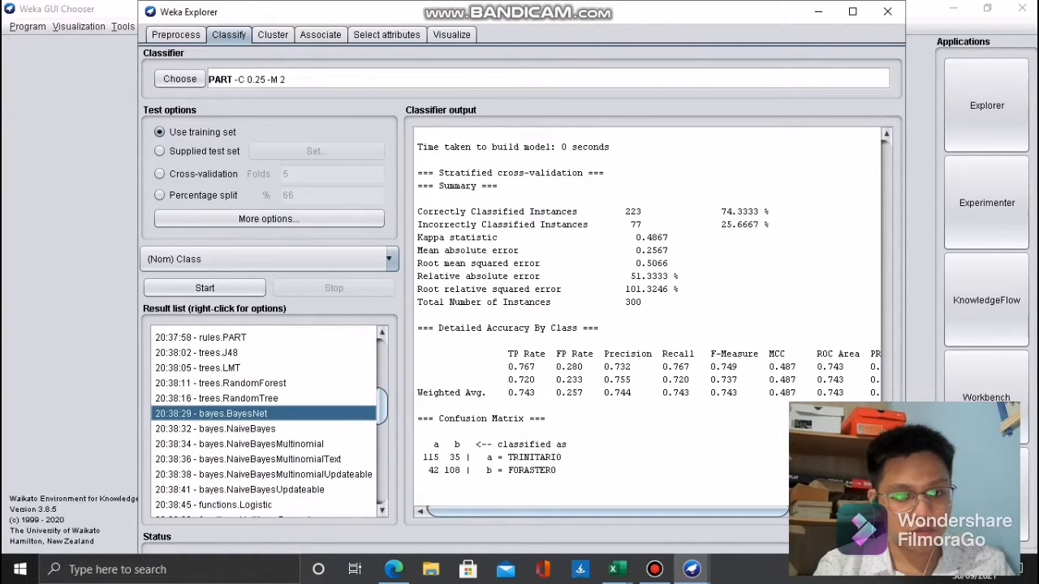
pyautogui.click(244, 429)
pyautogui.click(252, 459)
pyautogui.click(252, 475)
pyautogui.click(252, 460)
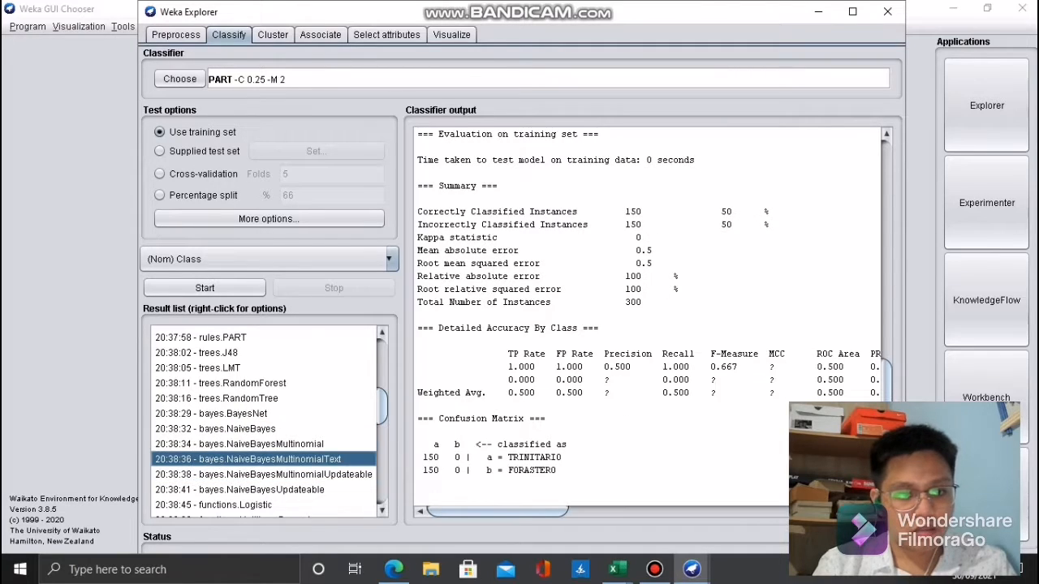
# - Compare the RandomTree cross-validation result with the training-set results of all bayes classifiers, ending on NaiveBayesUpdateable
pyautogui.click(249, 444)
pyautogui.click(246, 428)
pyautogui.click(246, 414)
pyautogui.click(246, 399)
pyautogui.click(249, 444)
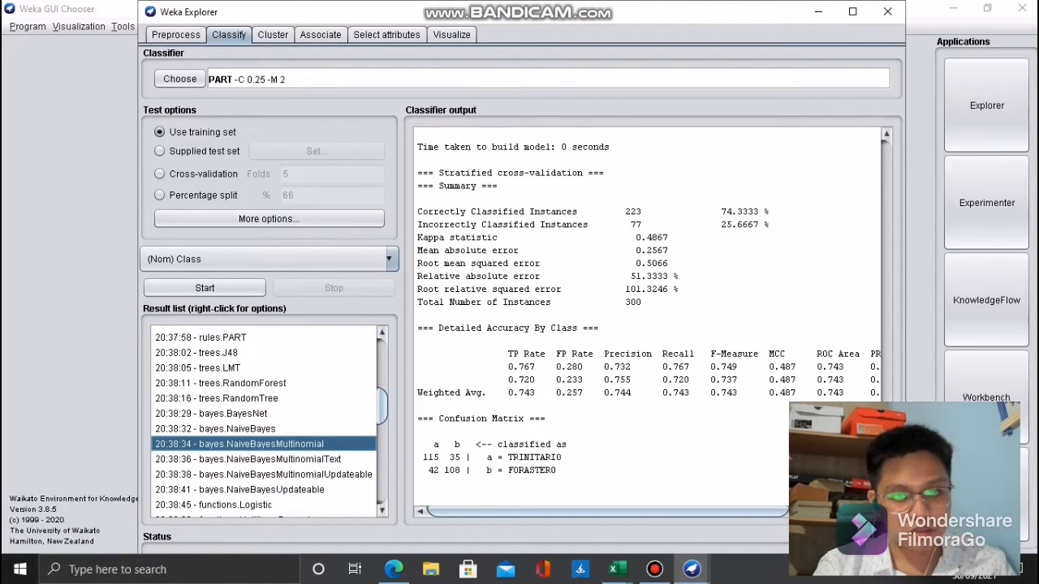
pyautogui.click(250, 459)
pyautogui.click(252, 475)
pyautogui.press('Down')
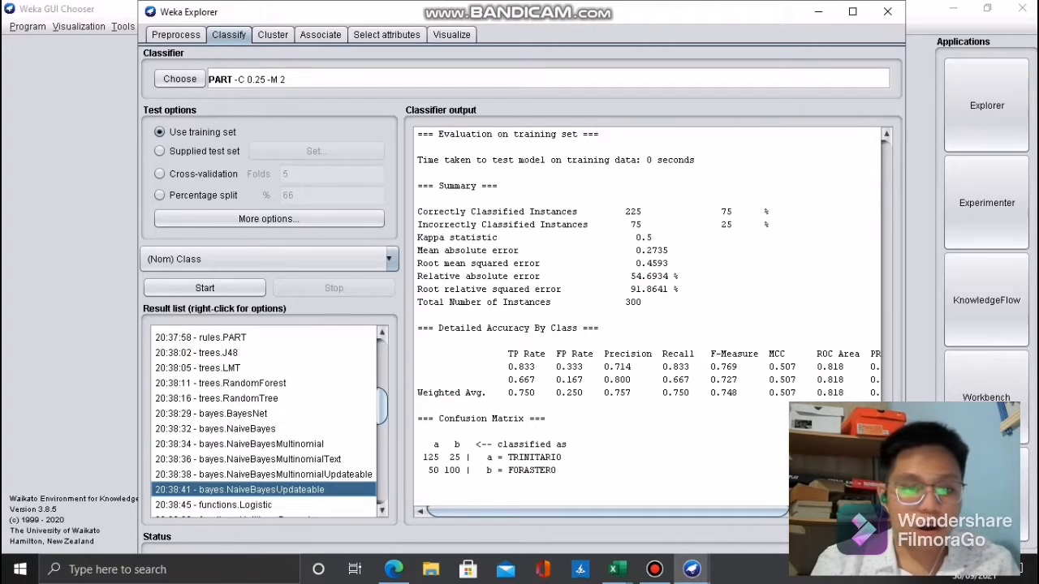
# - Examine the training-set results of the Logistic and MultilayerPerceptron classifiers in the result history
pyautogui.scroll(-1, 264, 422)
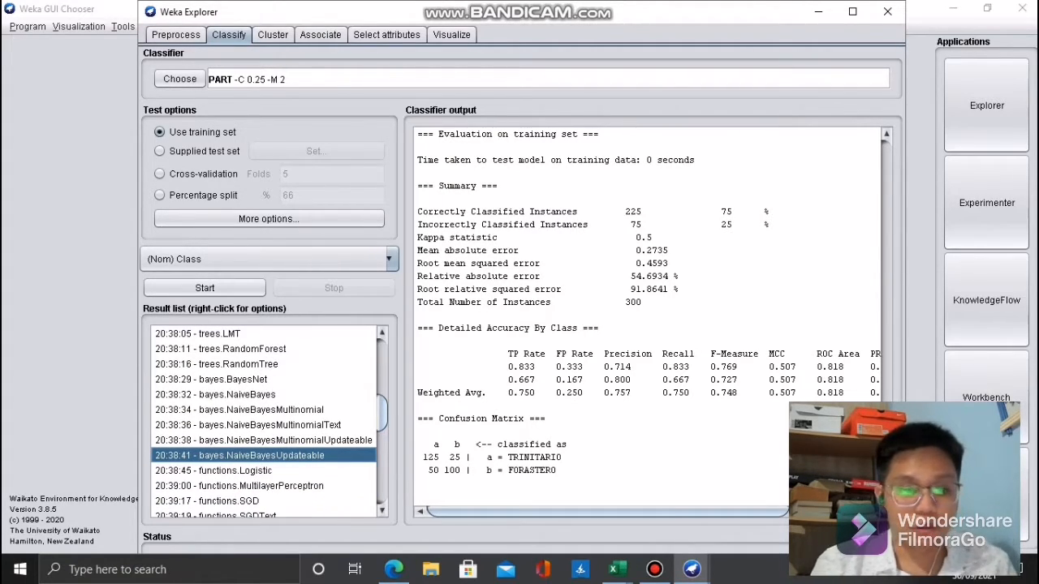
pyautogui.click(236, 471)
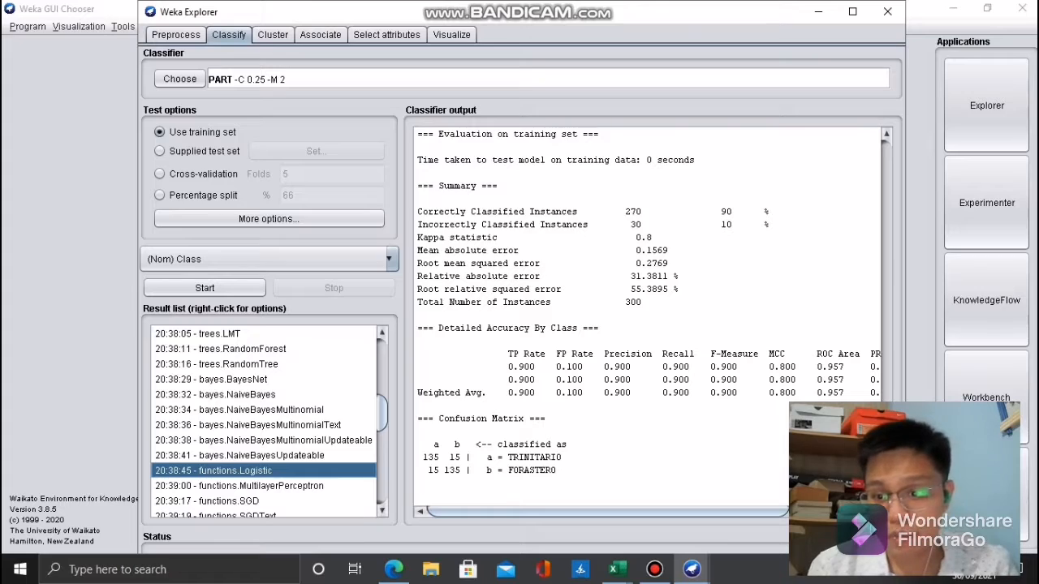
pyautogui.click(239, 486)
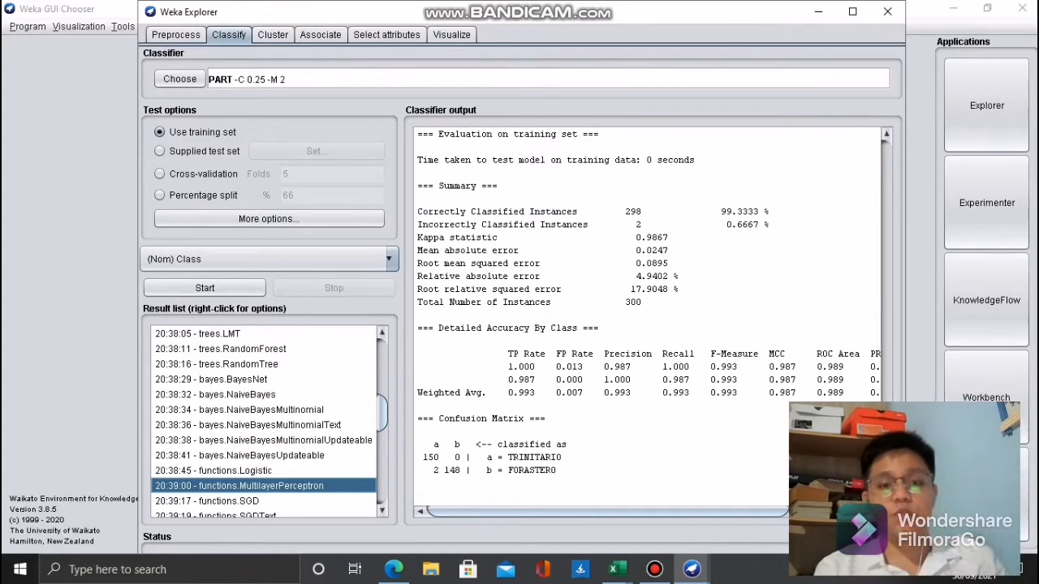
# - Review the training-set results of the SGD, SGDText, SimpleLogistic, SMO and VotedPerceptron classifiers in the result history
pyautogui.moveTo(383, 414); pyautogui.dragTo(382, 426)
pyautogui.click(243, 437)
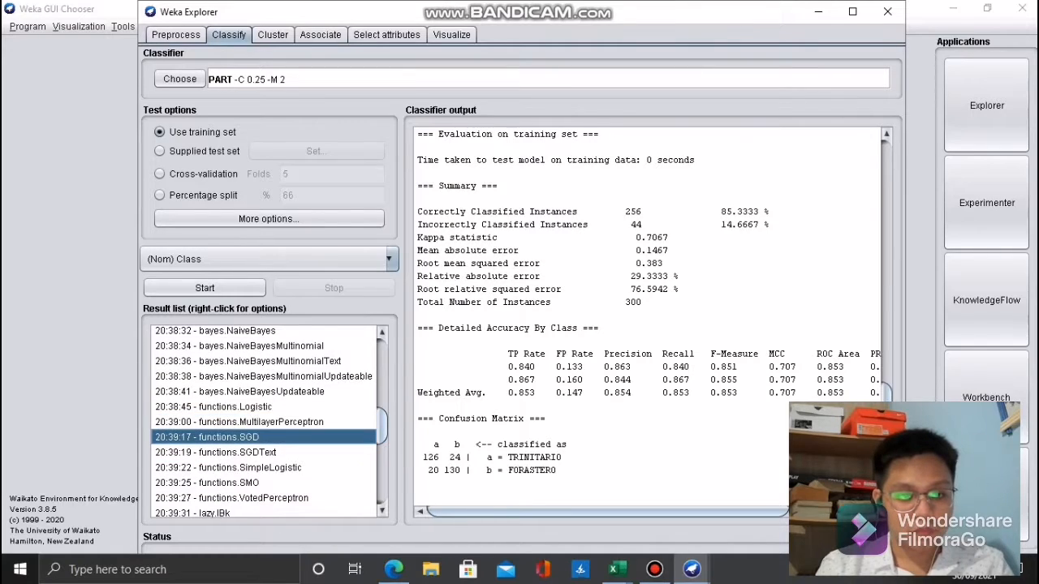
pyautogui.press('Down')
pyautogui.press('Down')
pyautogui.press('Down')
pyautogui.press('Down')
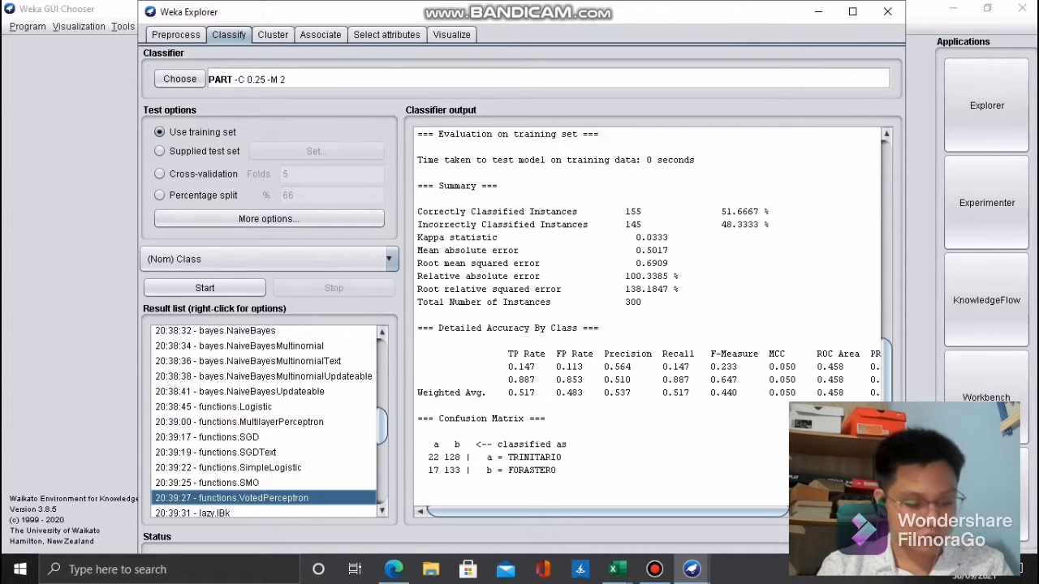
pyautogui.press('Up')
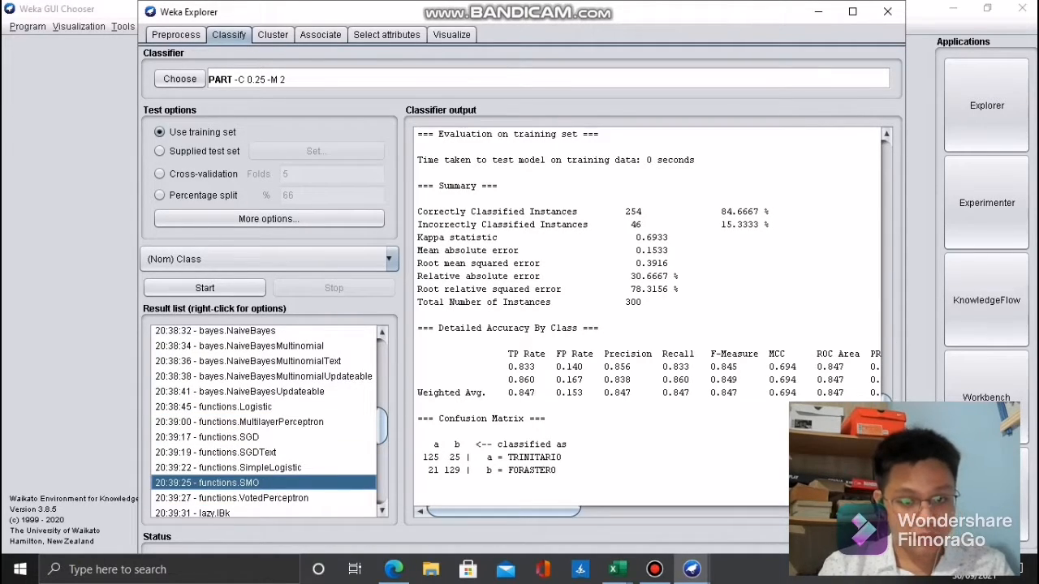
# - Examine the training-set results of the ClassificationViaRegression and MultiClassClassifier runs from the meta group
pyautogui.scroll(-3, 264, 423)
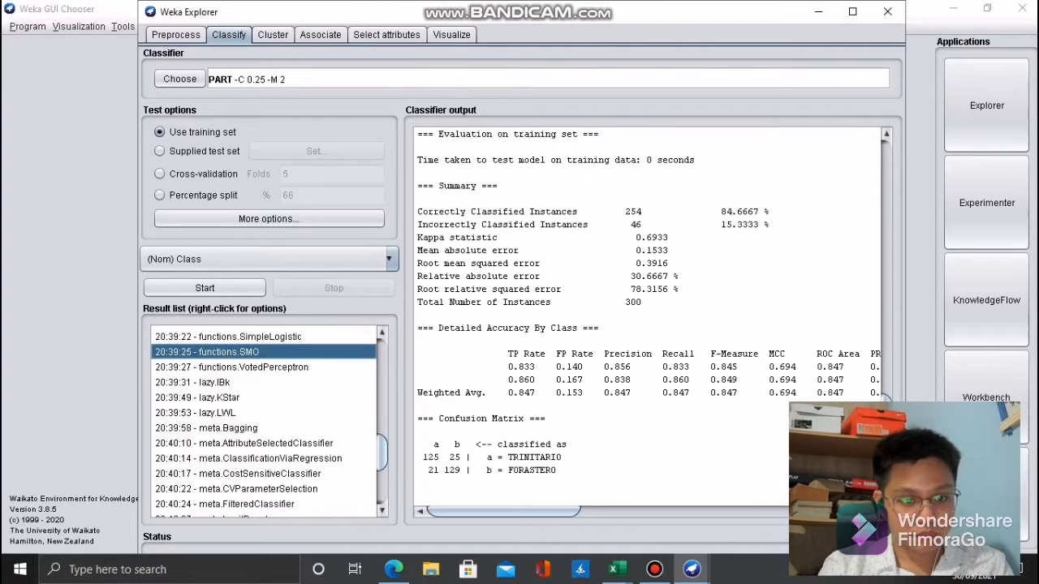
pyautogui.click(260, 459)
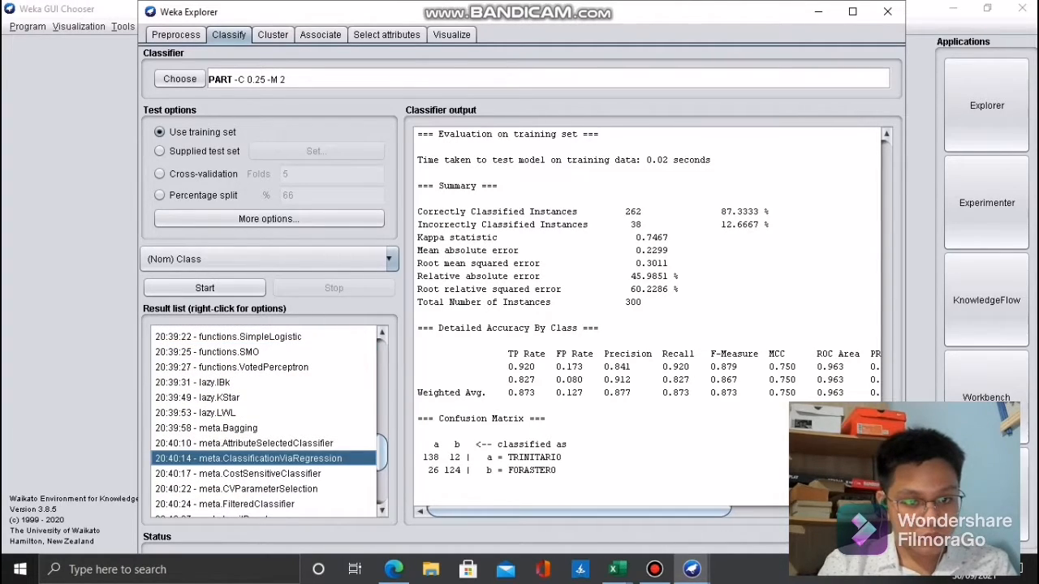
pyautogui.scroll(-1, 260, 458)
pyautogui.click(260, 482)
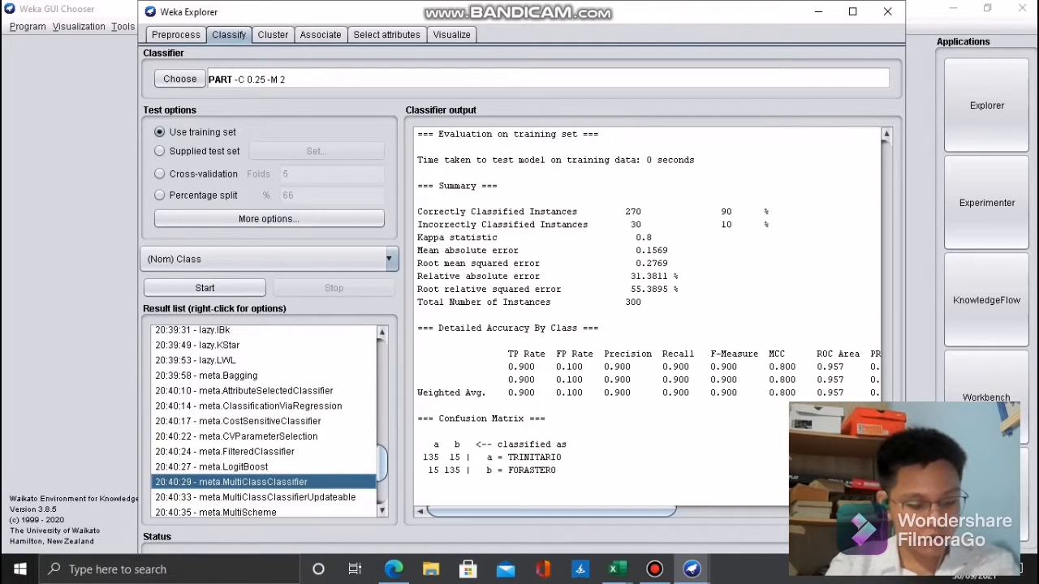
# - Review the training-set results of the MultiClassClassifierUpdateable, MultiScheme, RandomCommittee and RandomizableFilteredClassifier runs
pyautogui.moveTo(381, 464); pyautogui.dragTo(381, 478)
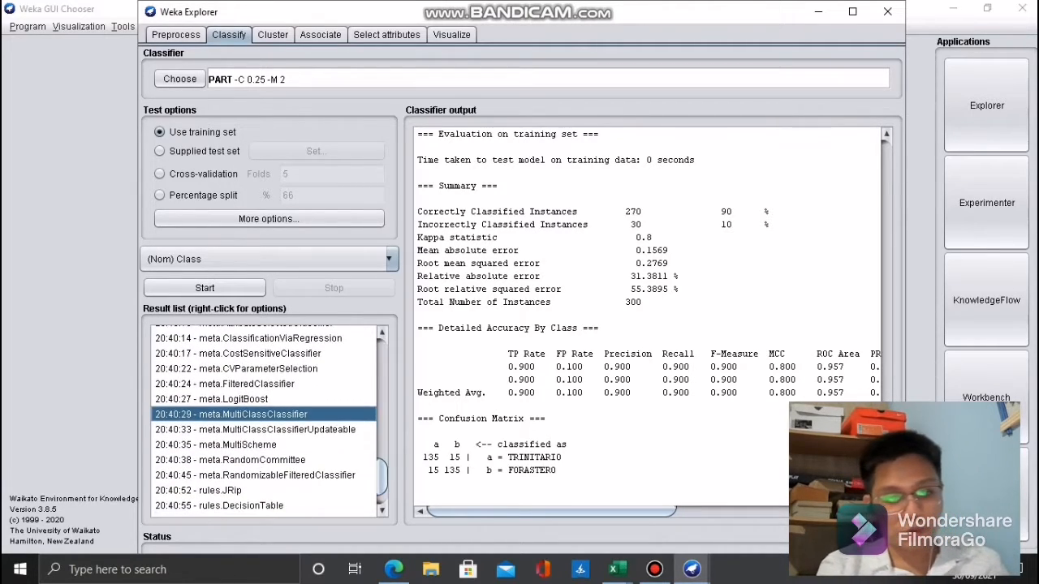
pyautogui.click(260, 430)
pyautogui.click(260, 445)
pyautogui.click(260, 460)
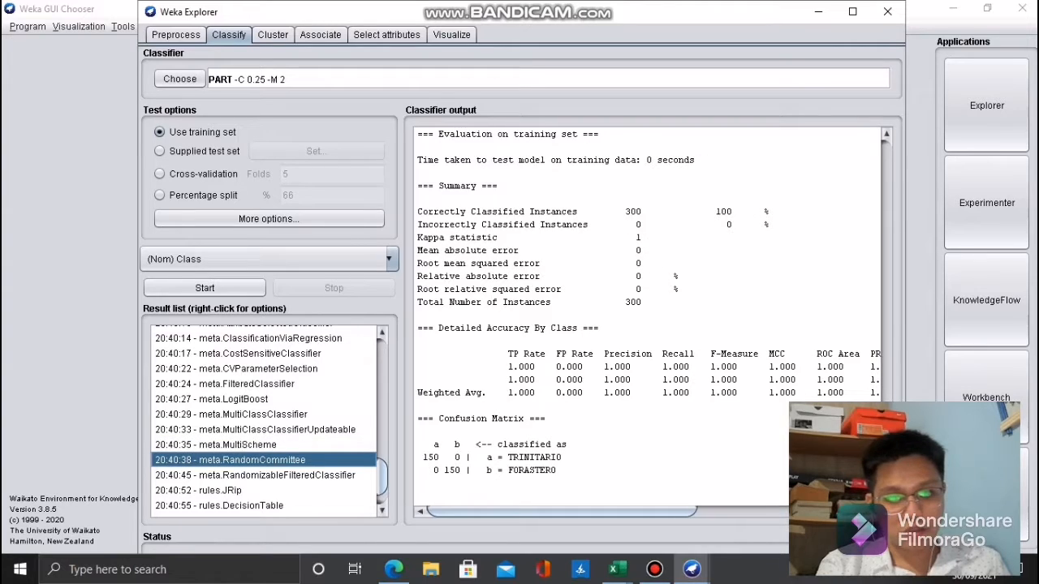
pyautogui.press('Down')
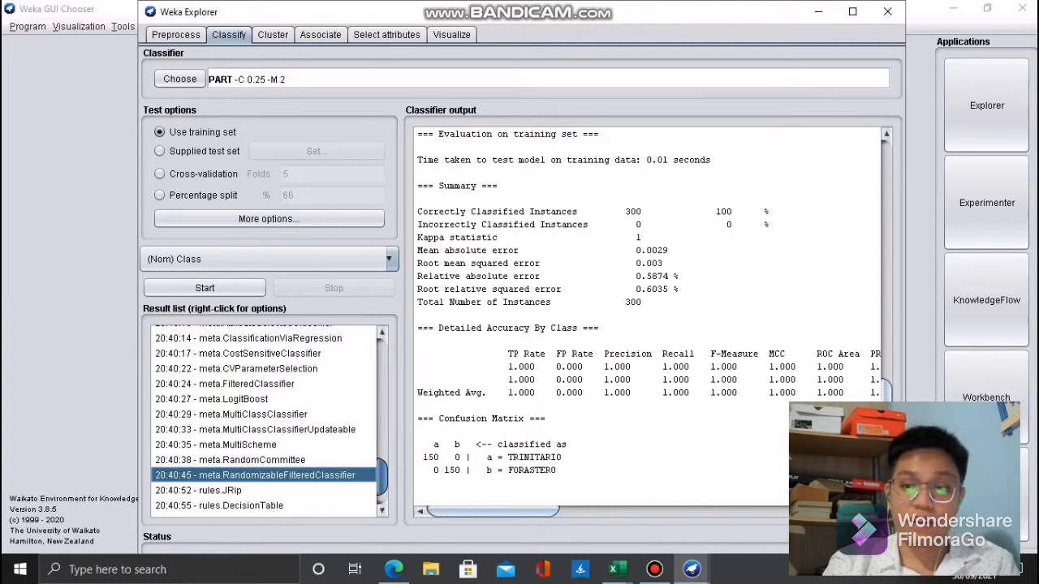
# - Review the training-set results of the JRip, DecisionTable and OneR classifiers and both PART runs from the rules group
pyautogui.scroll(-1, 263, 420)
pyautogui.click(220, 465)
pyautogui.press('Down')
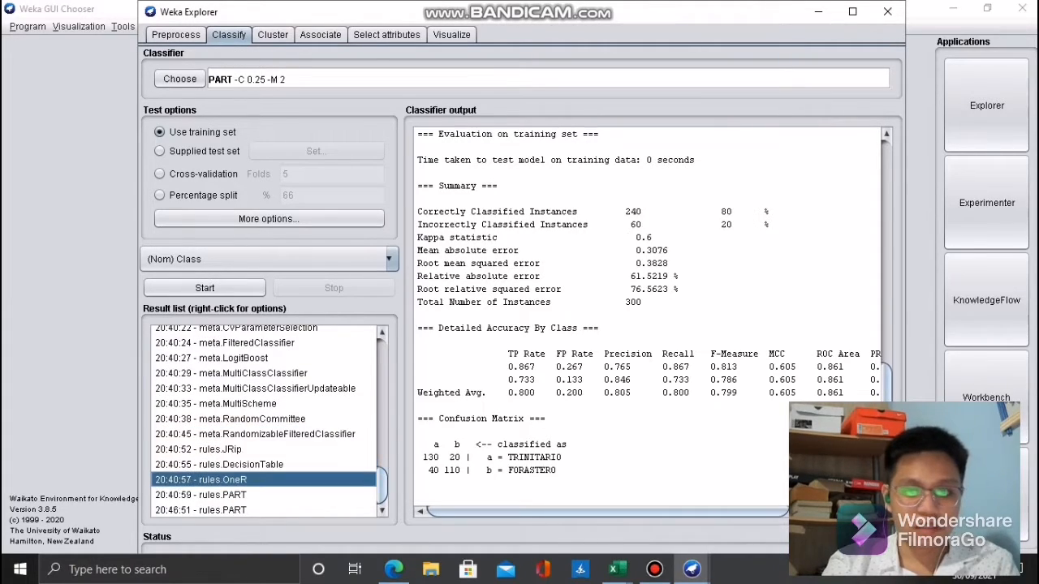
pyautogui.press('Up')
pyautogui.press('Up')
pyautogui.press('Down')
pyautogui.press('Down')
pyautogui.press('Down')
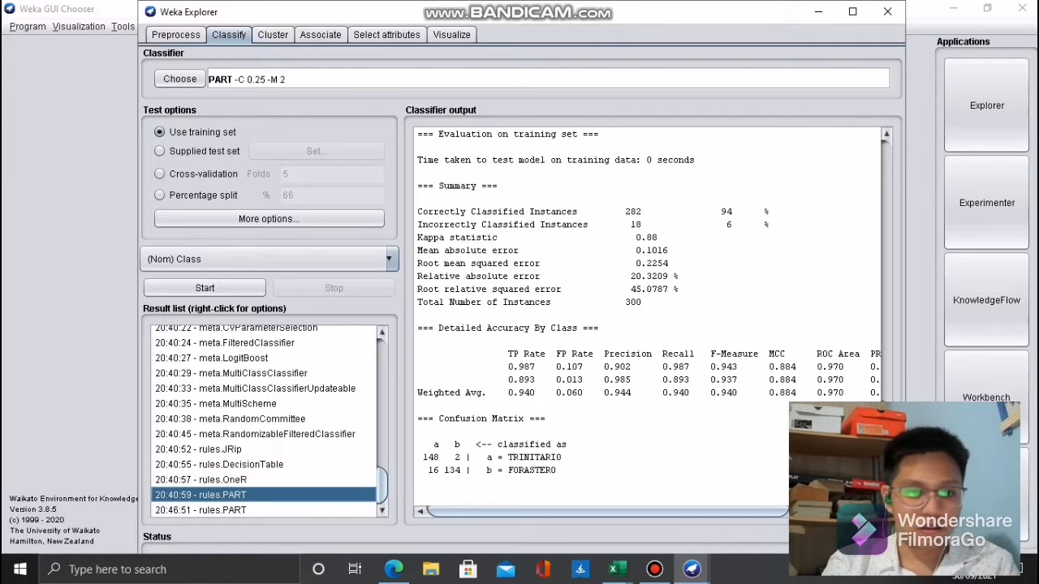
pyautogui.press('Down')
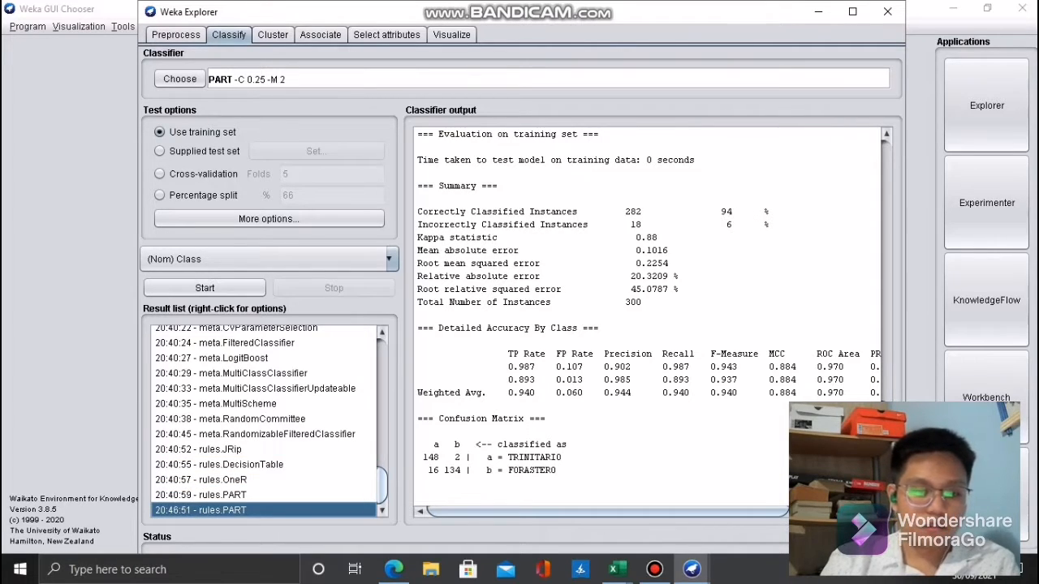